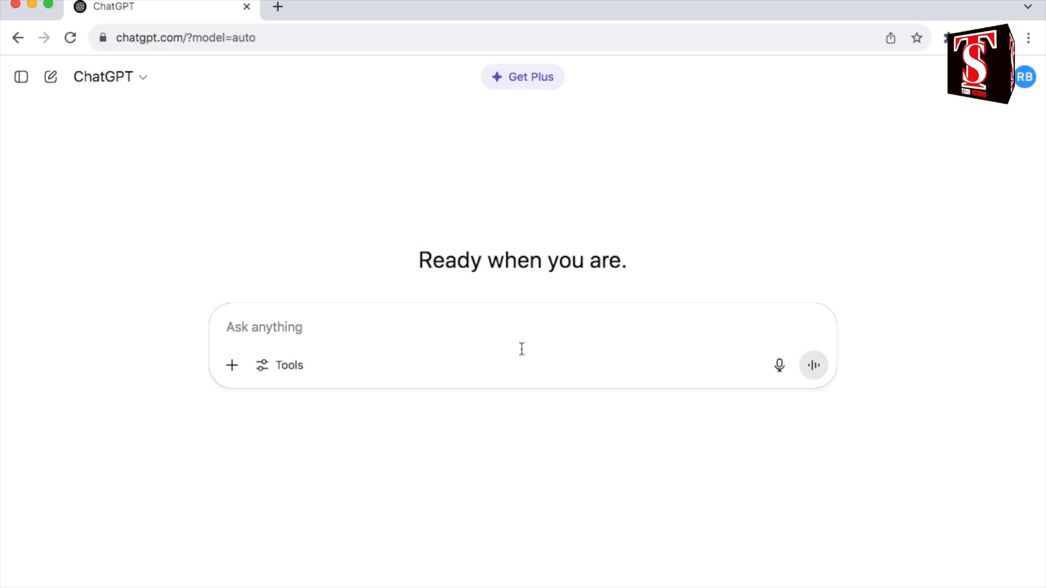
# Step: Ask in Roman Urdu for 20 quiz questions on Imran Khan's life and career, each with two wrong answers and one correct answer
pyautogui.write('muje Imran khan ki life aur carrier')
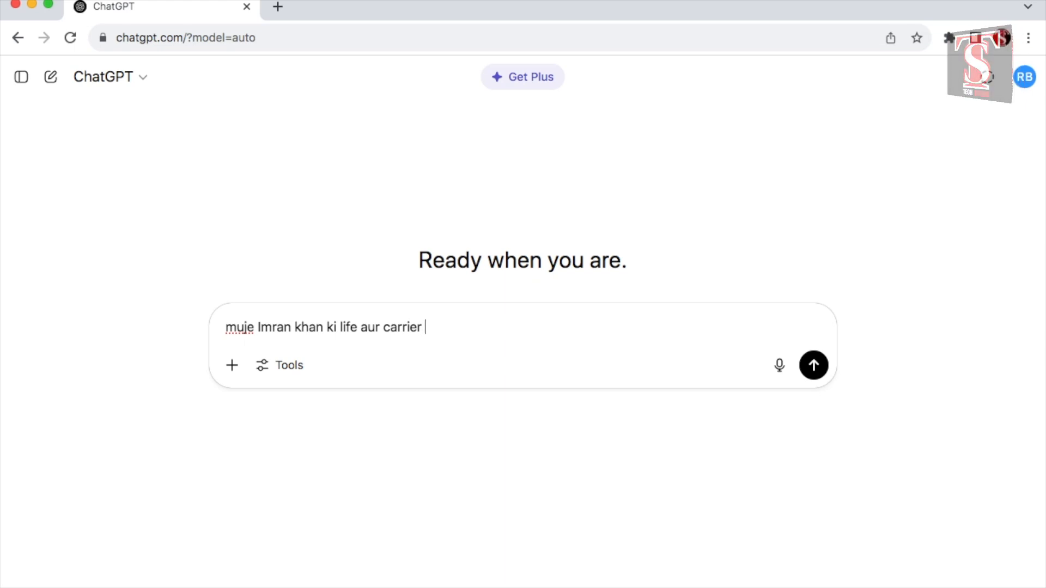
pyautogui.write(' par 20 quiz questions d')
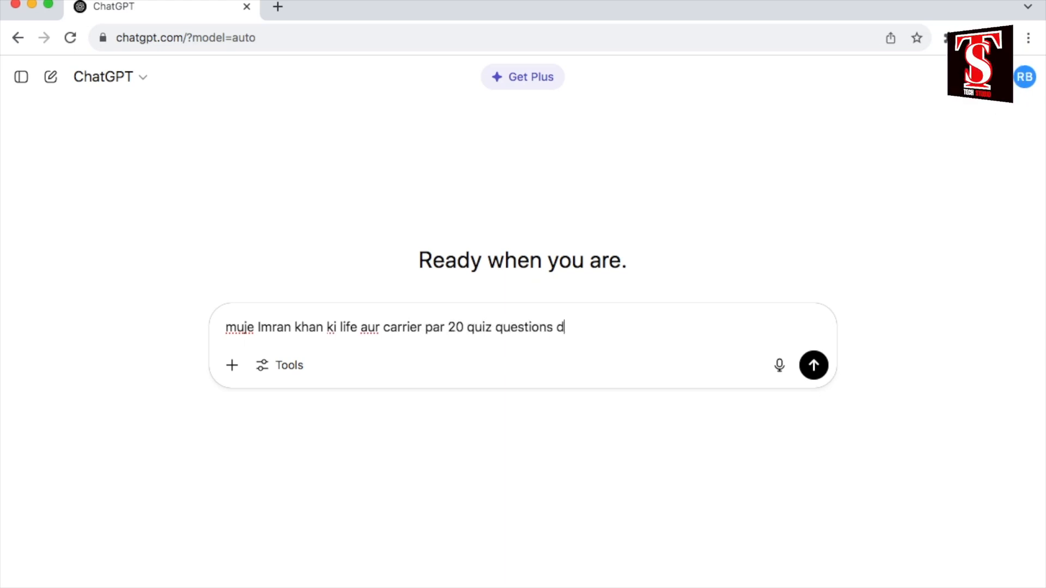
pyautogui.write('e do jis 2 answers wrong aur 1 correct answer ho')
pyautogui.press('Return')
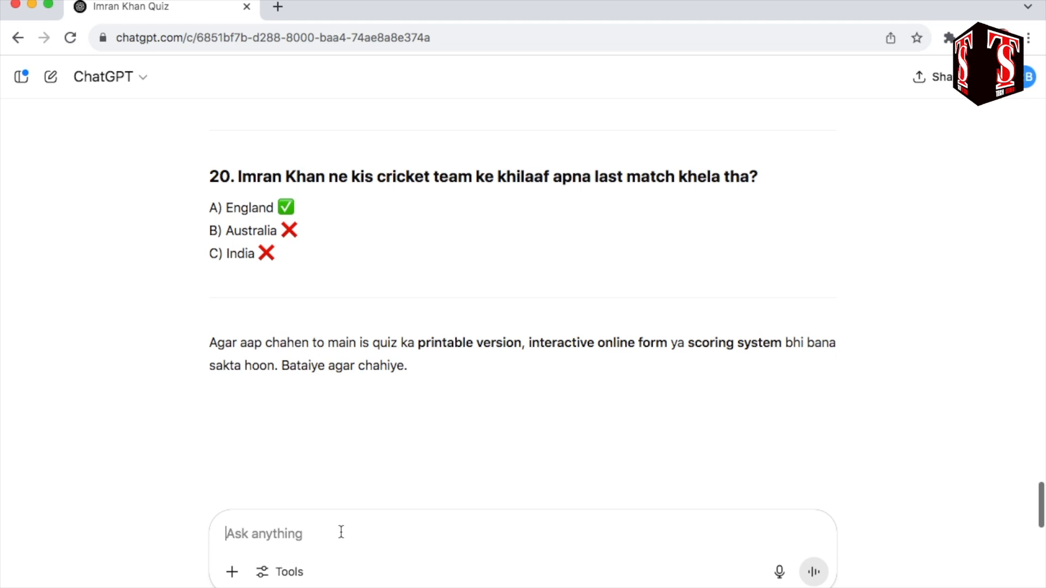
# Step: Request the whole quiz in Urdu with "muje ye sab Urdu mai likh do" and look through the generated questions
pyautogui.write('muje ye sab Urd')
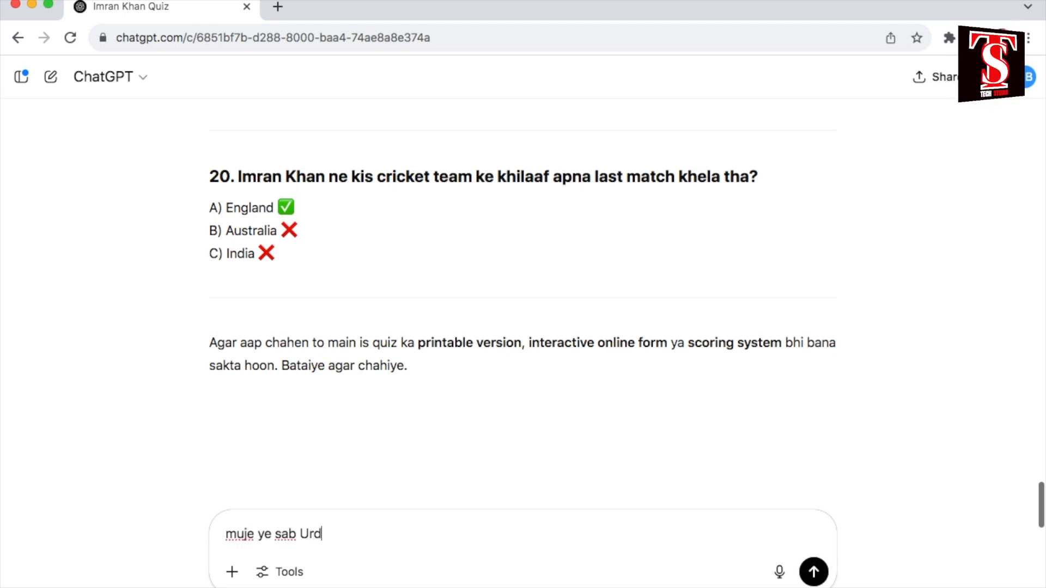
pyautogui.write('u mai likh do')
pyautogui.press('Return')
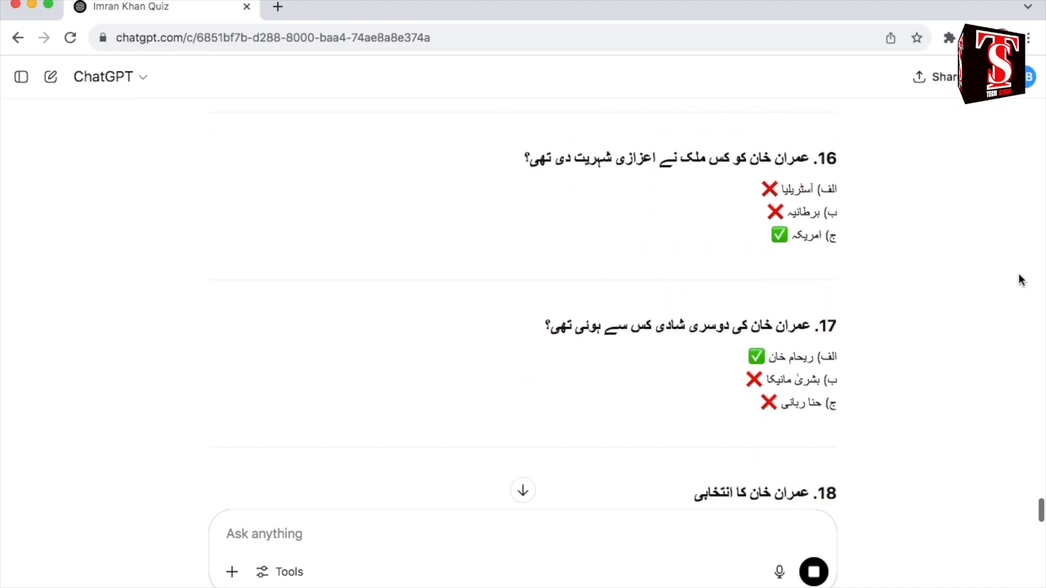
pyautogui.scroll(12, 1020, 280)
pyautogui.scroll(13, 1021, 280)
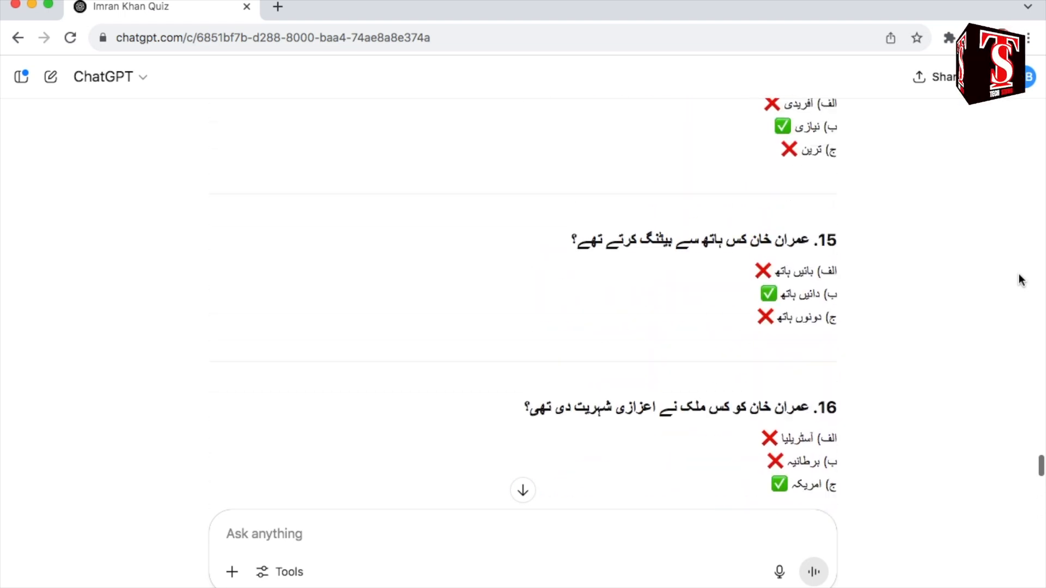
pyautogui.scroll(15, 1020, 280)
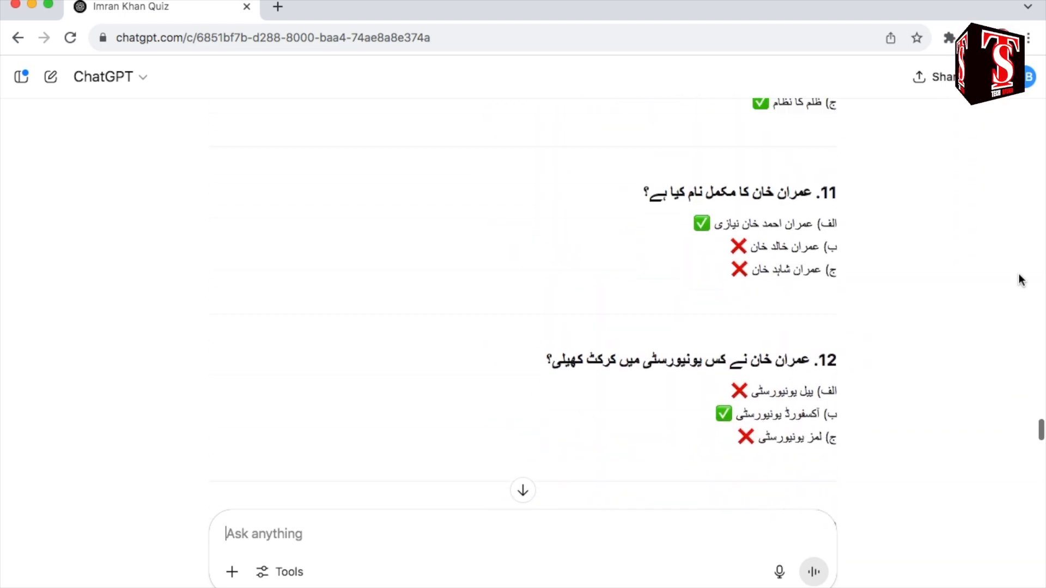
# Step: Have the Urdu questions put into a table with "ab en sab ko table mai add kar do" and review it
pyautogui.write('ab y')
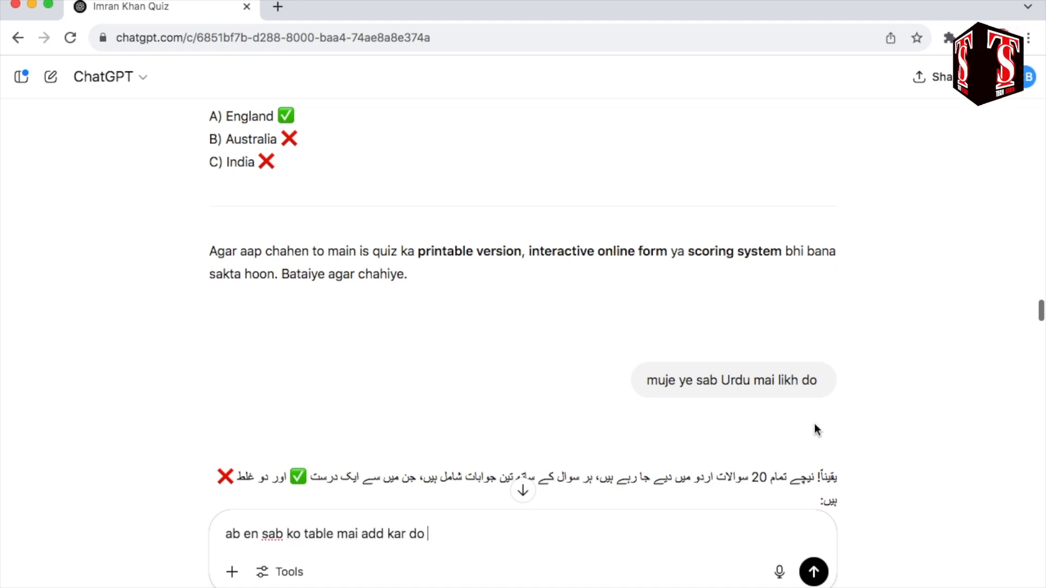
pyautogui.press('Return')
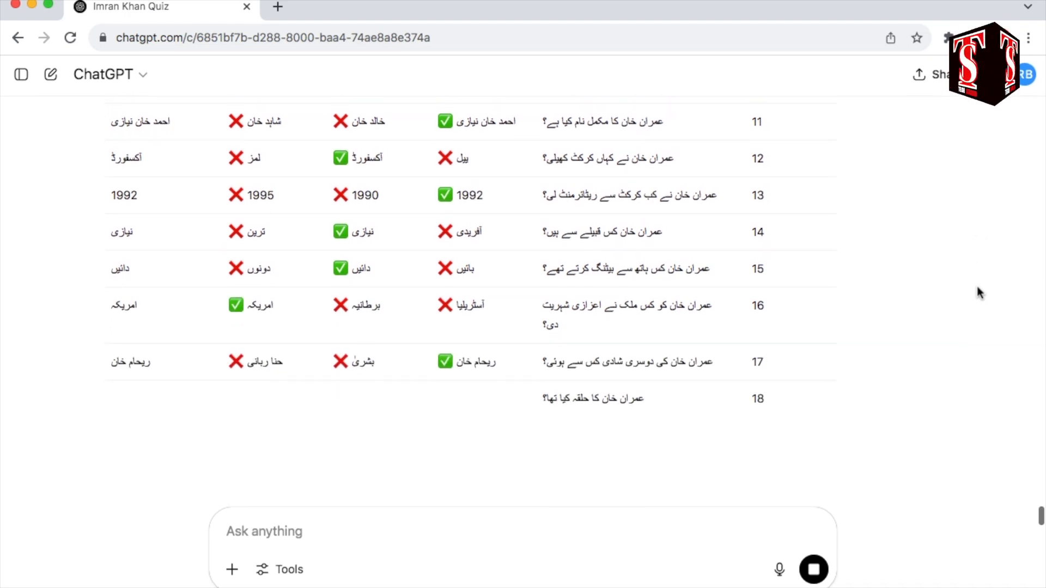
pyautogui.scroll(7, 979, 293)
pyautogui.scroll(5, 979, 293)
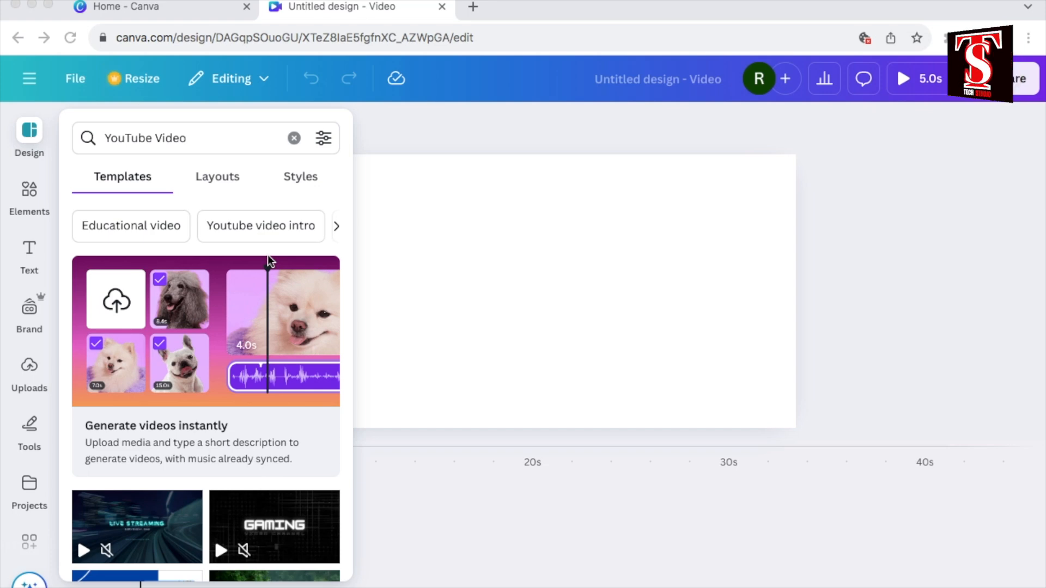
# Step: In the blank Canva video design, upload the Pti flag image from the Downloads folder
pyautogui.click(295, 138)
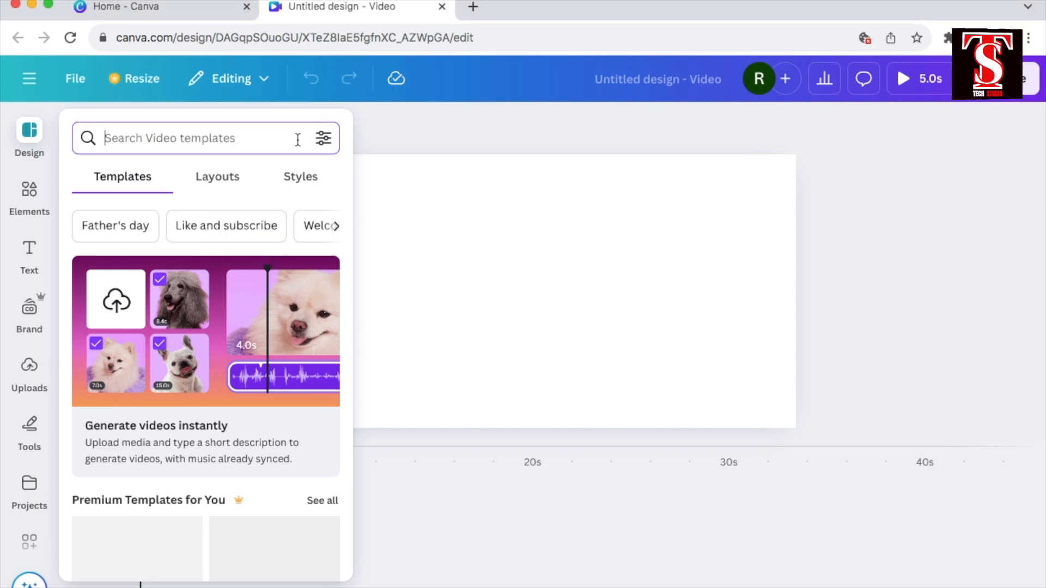
pyautogui.click(30, 369)
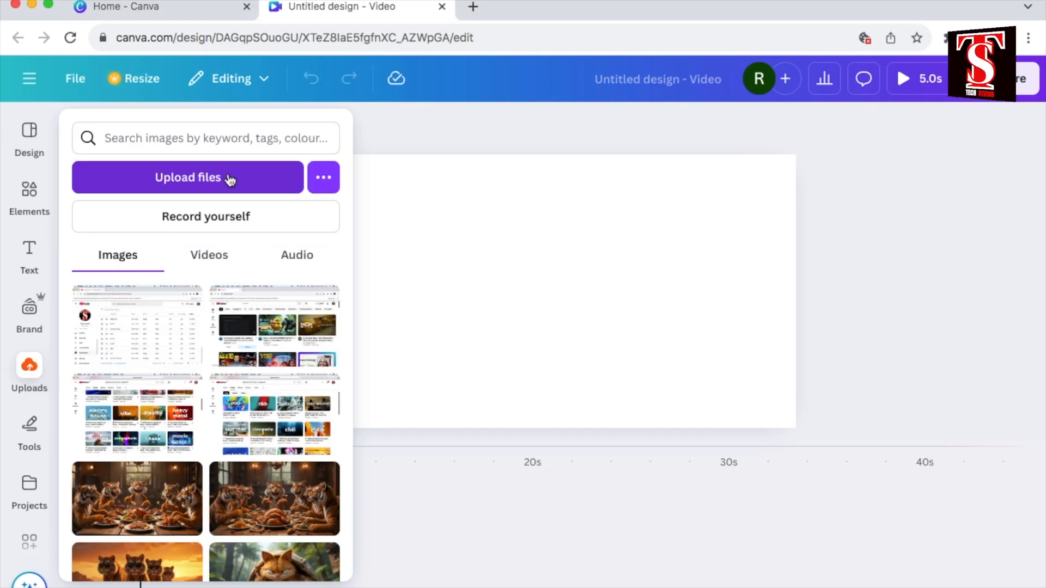
pyautogui.click(230, 180)
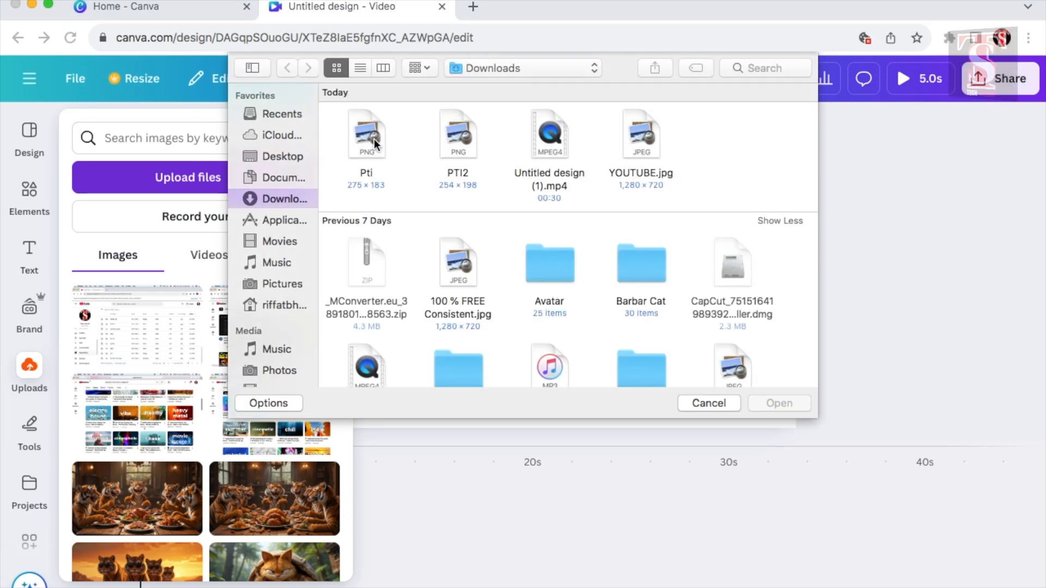
pyautogui.click(375, 143)
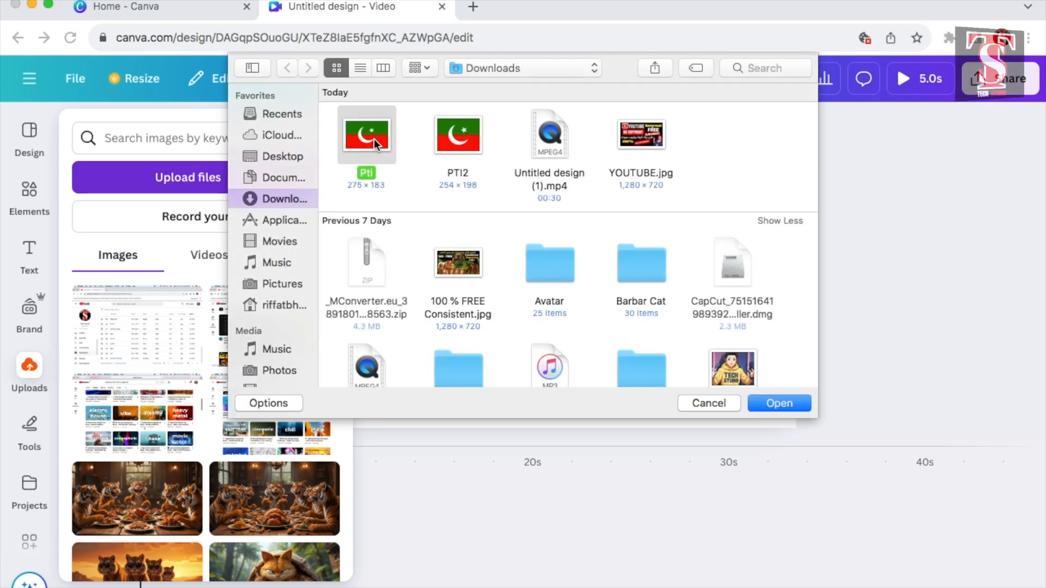
pyautogui.click(783, 404)
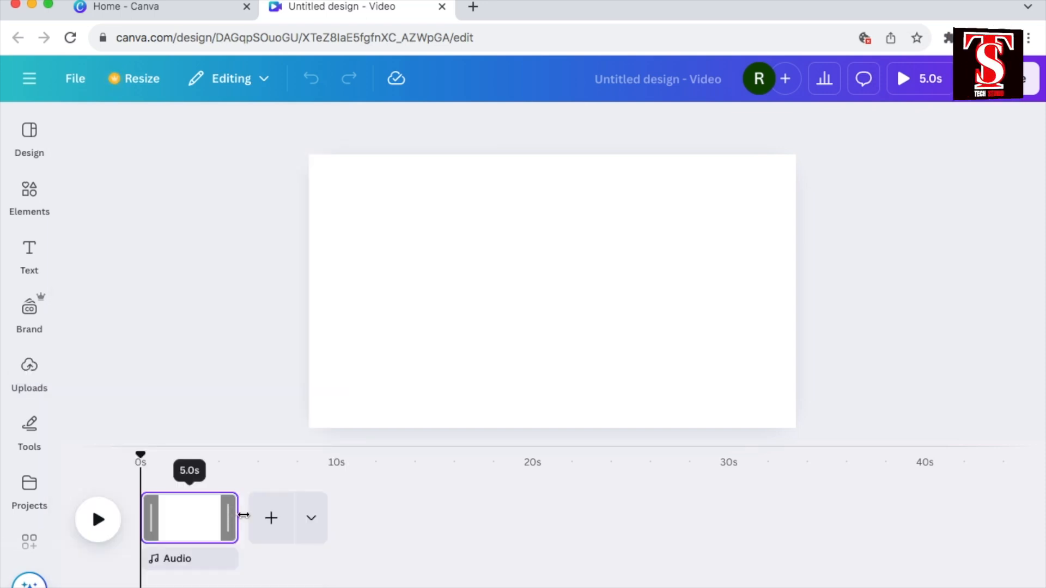
# Step: Fill the video page with the uploaded flag image and make the page 10 seconds long
pyautogui.moveTo(243, 515); pyautogui.dragTo(329, 518)
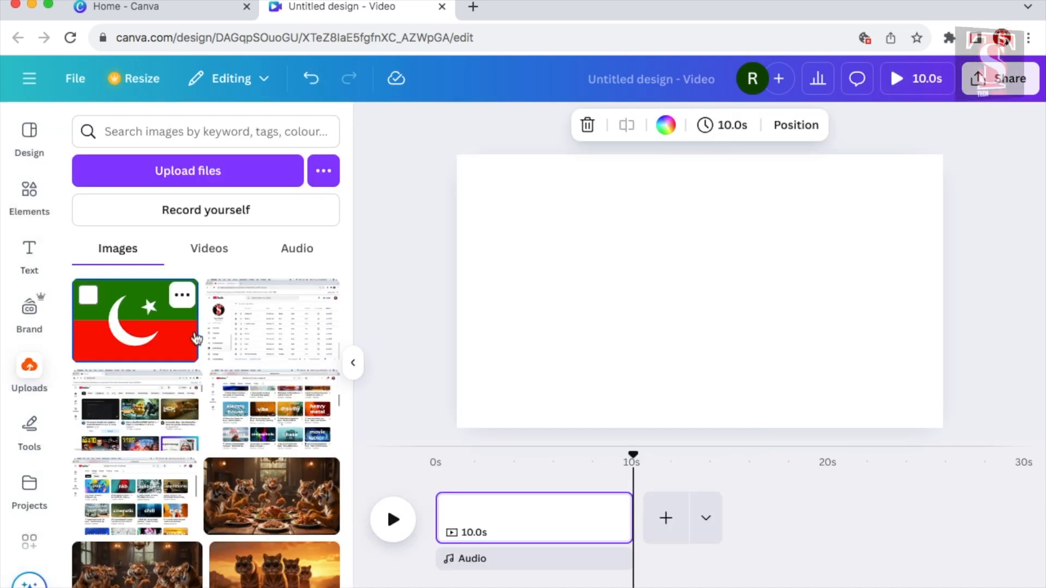
pyautogui.moveTo(133, 319); pyautogui.dragTo(476, 512)
# Step: Add a heading to the page, colour it white and move it to the flag's upper right area
pyautogui.click(29, 252)
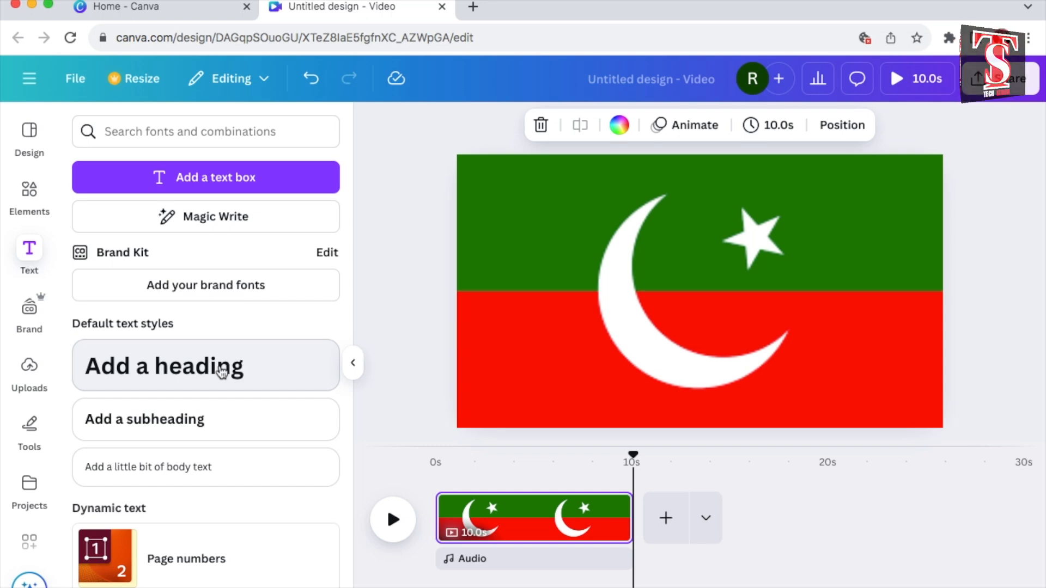
pyautogui.click(222, 372)
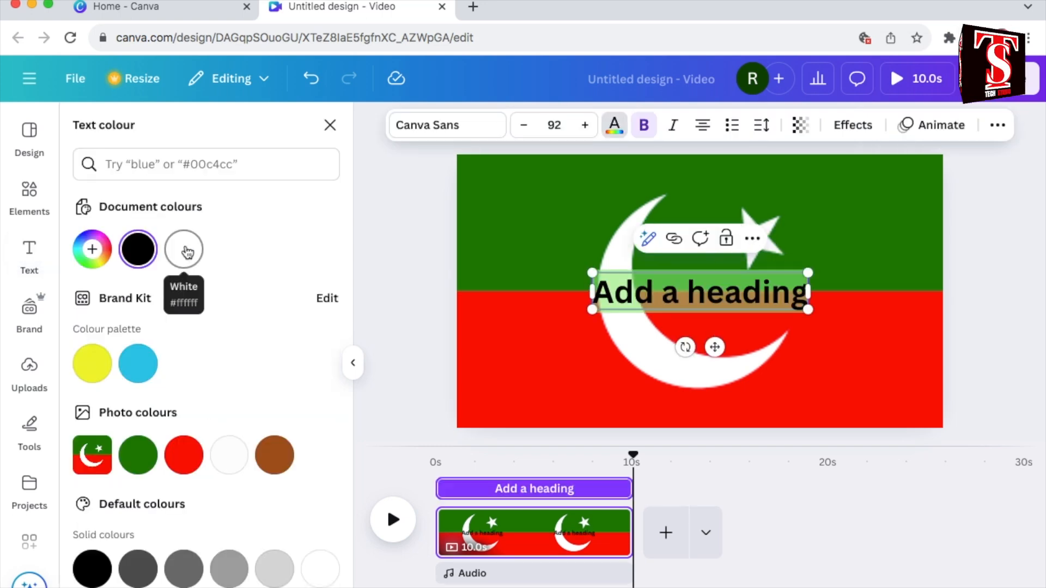
pyautogui.click(186, 250)
pyautogui.moveTo(713, 347); pyautogui.dragTo(801, 244)
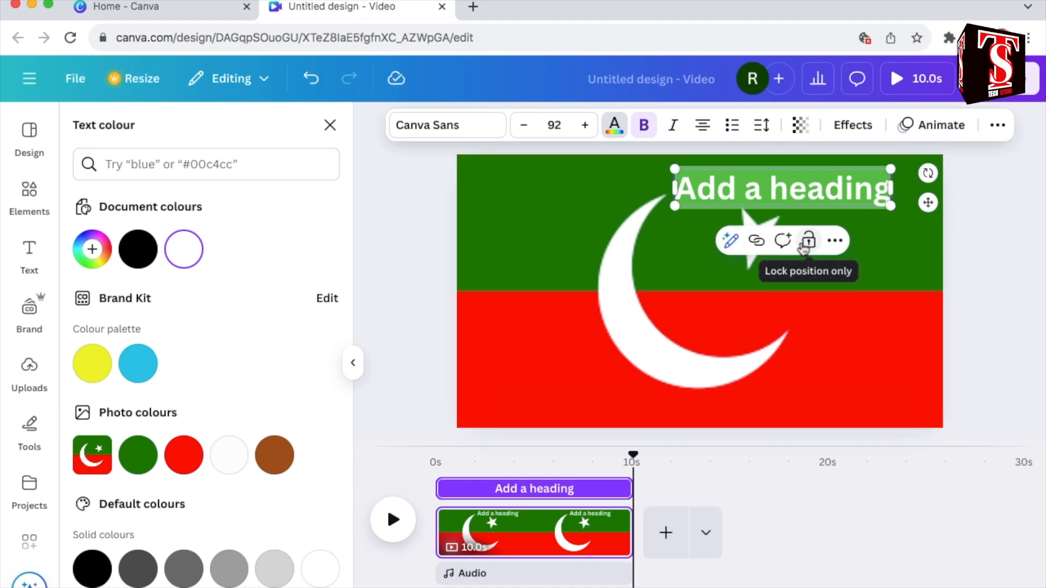
# Step: Replace the heading text with "عمران خان کے بارے میں آپ کتنا جانتے ہیں؟" and resize it to a single line at size 62.7
pyautogui.write('عمران خان ک')
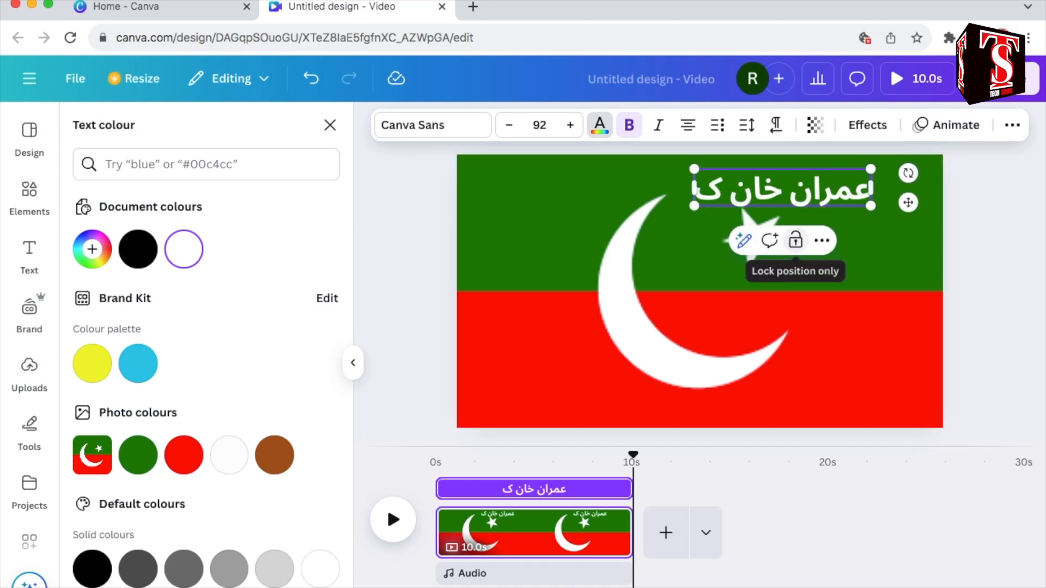
pyautogui.write('ے بارے میں آپ ک')
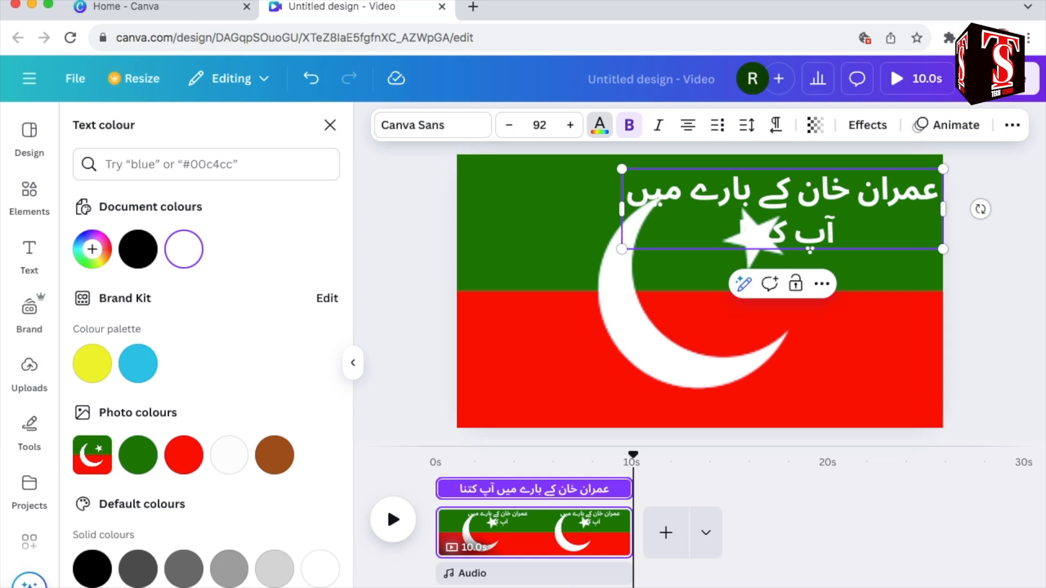
pyautogui.write('تنا جانتے ہیں؟')
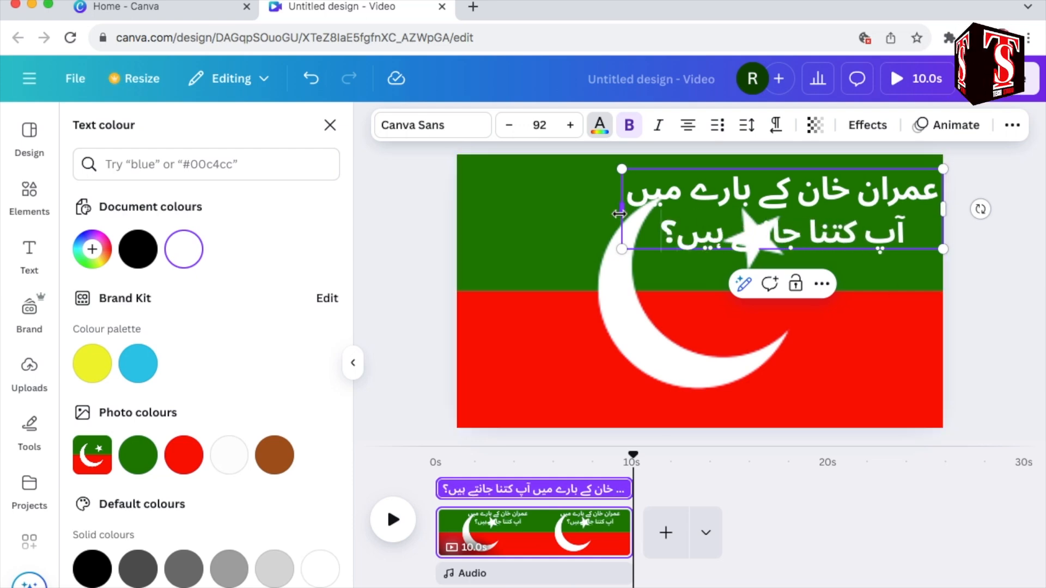
pyautogui.moveTo(620, 214); pyautogui.dragTo(463, 220)
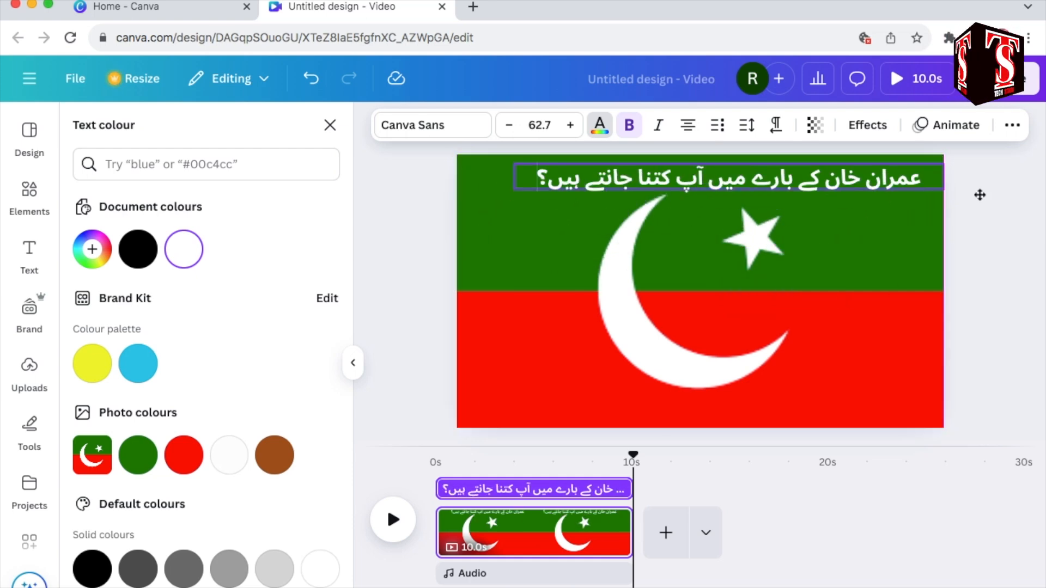
# Step: Apply the Splice effect to the title with white as effect colour, offset 9 and thickness 61
pyautogui.click(867, 125)
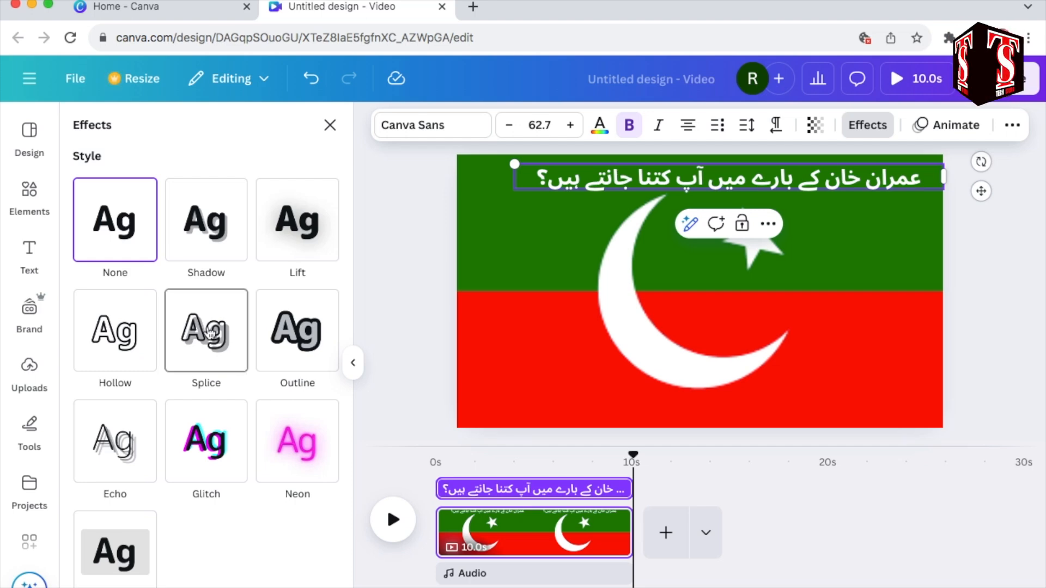
pyautogui.click(209, 333)
pyautogui.click(326, 586)
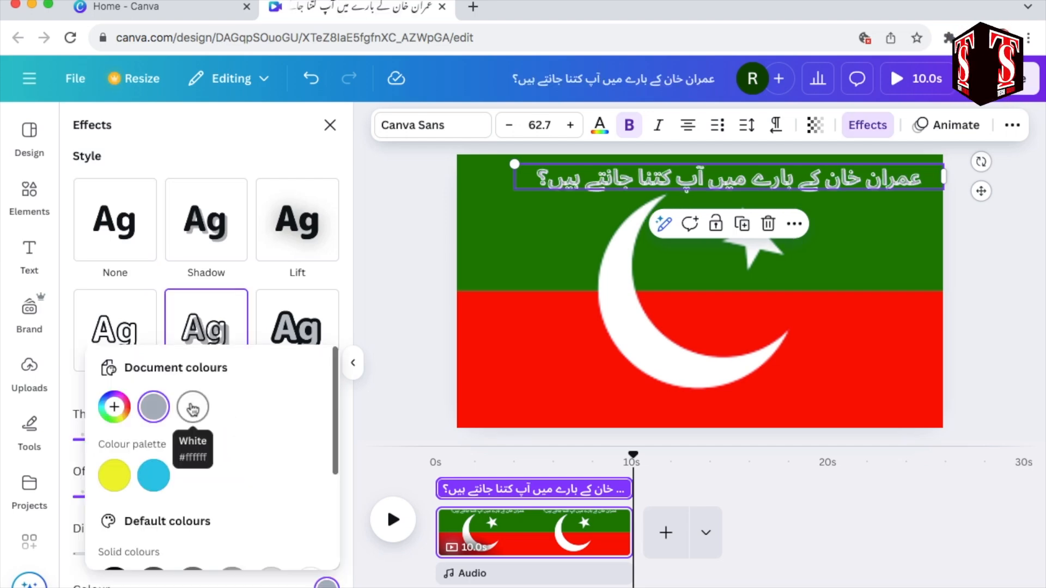
pyautogui.click(192, 409)
pyautogui.press('Escape')
pyautogui.moveTo(148, 500); pyautogui.dragTo(93, 497)
pyautogui.moveTo(154, 440); pyautogui.dragTo(171, 446)
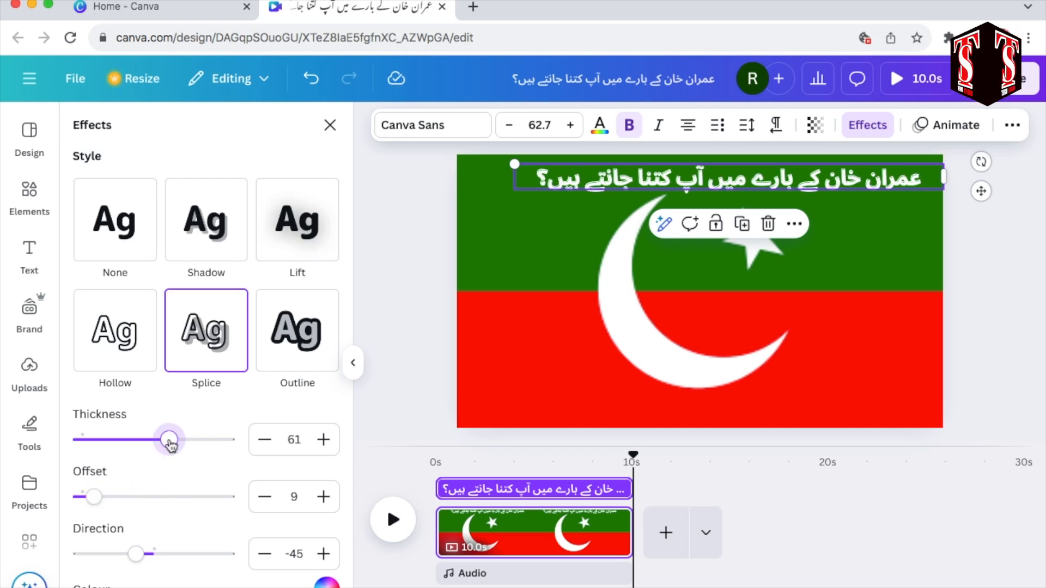
# Step: Add a rounded square in yellow #FFFC00 and reshape it into a horizontal bar below the title, right of the star
pyautogui.click(30, 192)
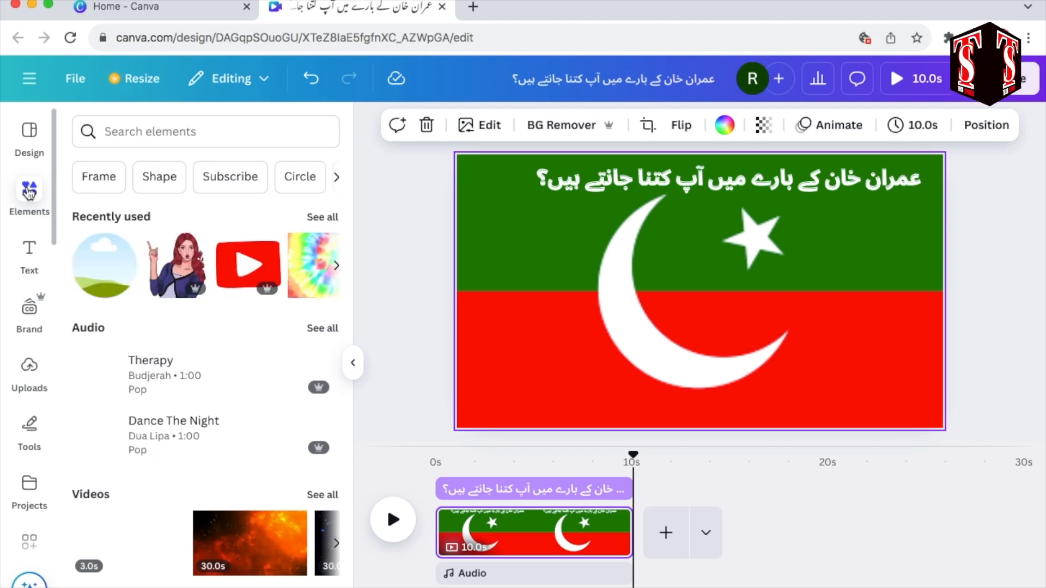
pyautogui.click(159, 176)
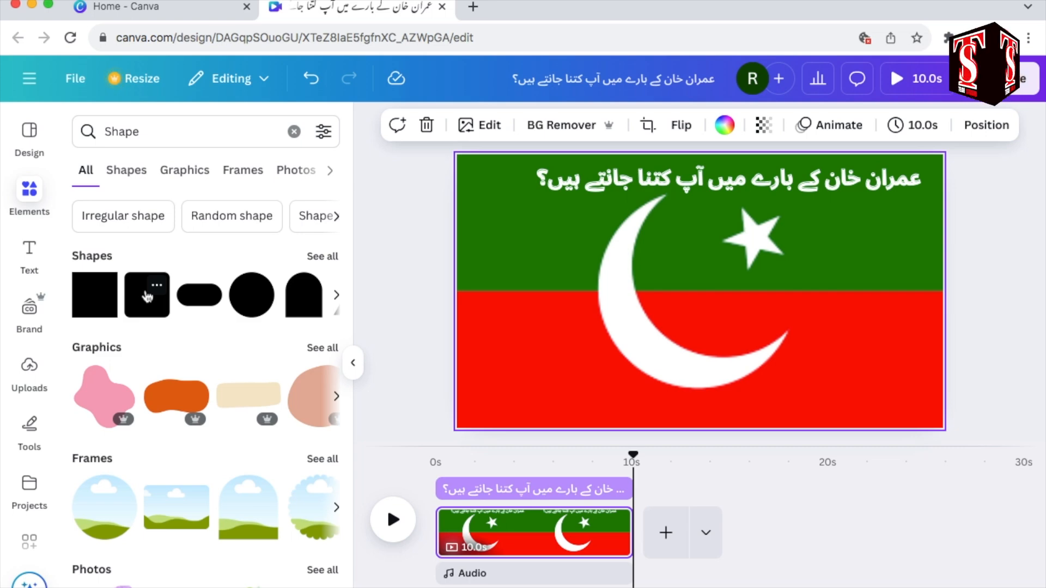
pyautogui.click(147, 297)
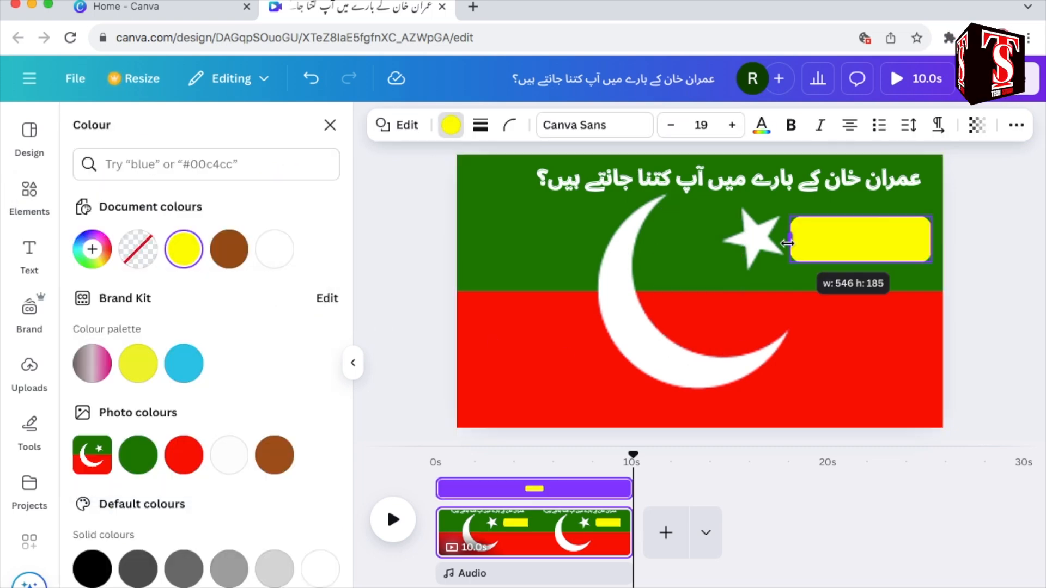
pyautogui.moveTo(794, 239); pyautogui.dragTo(785, 243)
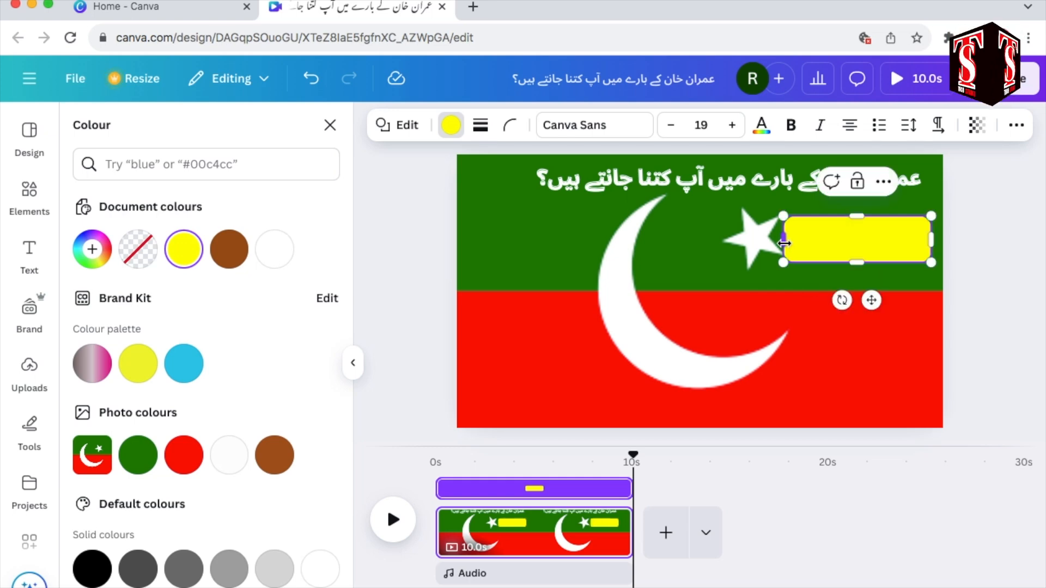
# Step: Duplicate the yellow bar three times, stacking the copies evenly below it along the page's right side
pyautogui.click(755, 299)
pyautogui.click(864, 250)
pyautogui.click(857, 182)
pyautogui.moveTo(864, 250); pyautogui.dragTo(859, 297)
pyautogui.click(856, 233)
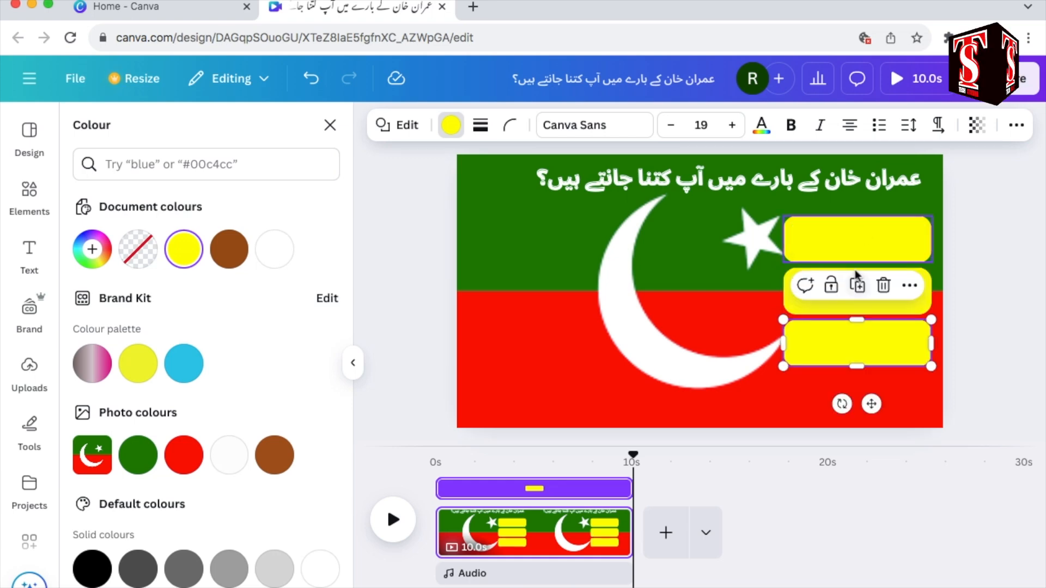
pyautogui.click(856, 285)
# Step: Recolour the lowest bar of the stack bright green, #0DFF00
pyautogui.click(451, 124)
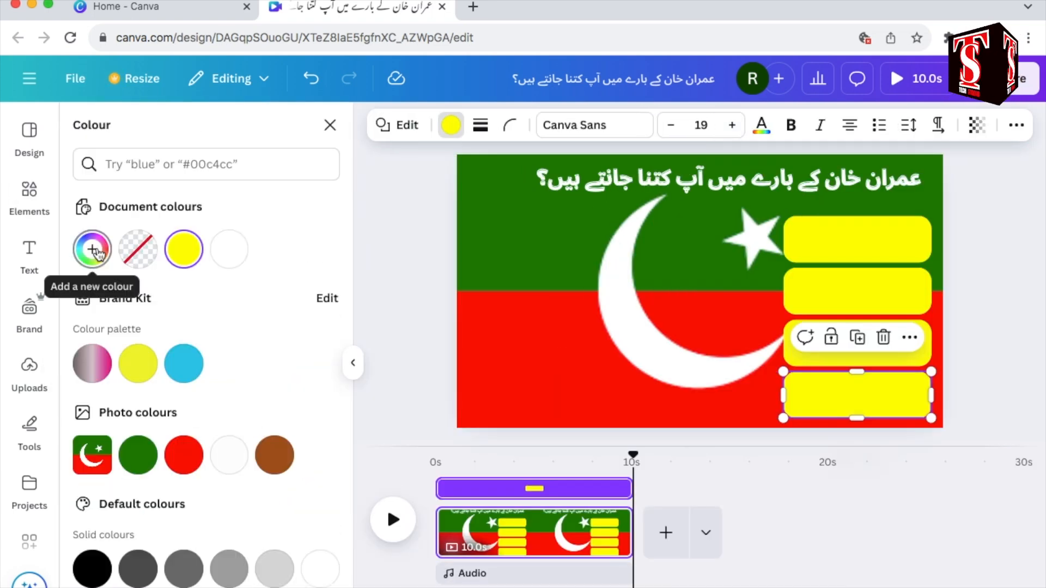
pyautogui.click(92, 249)
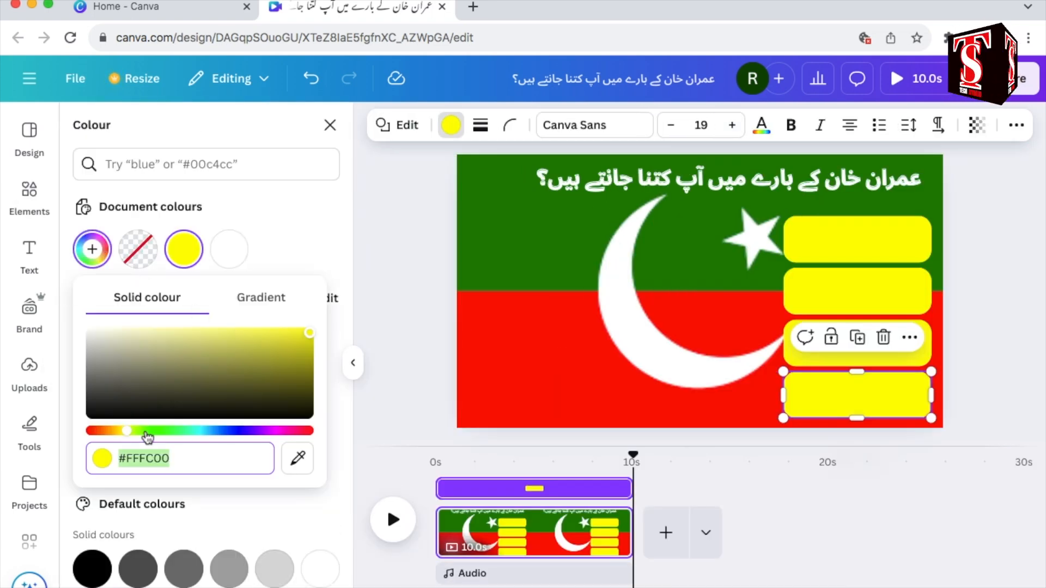
pyautogui.click(162, 430)
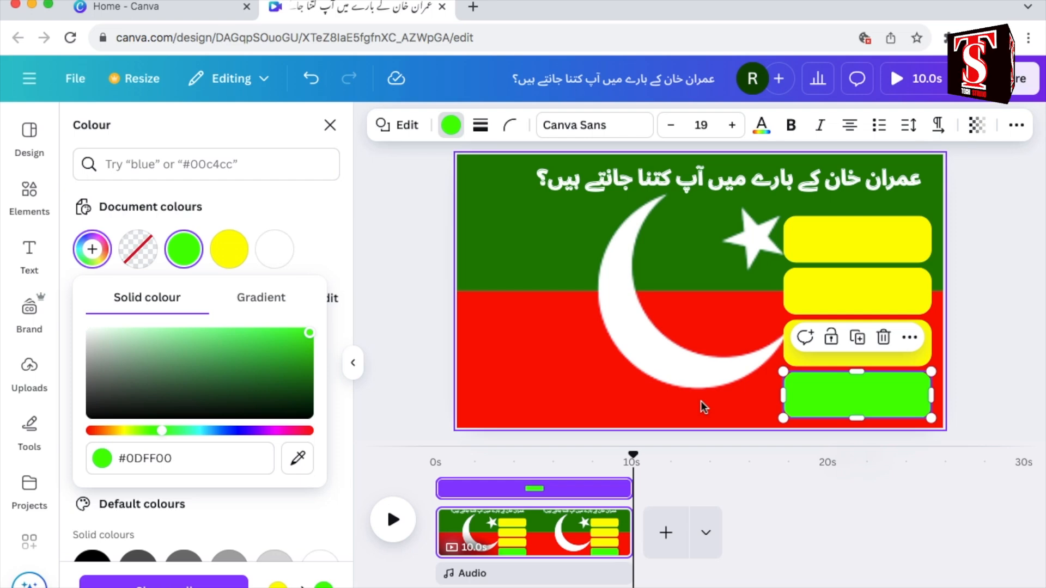
# Step: Duplicate the topmost yellow bar and place the copy in the page's upper left area, left of the crescent
pyautogui.click(853, 240)
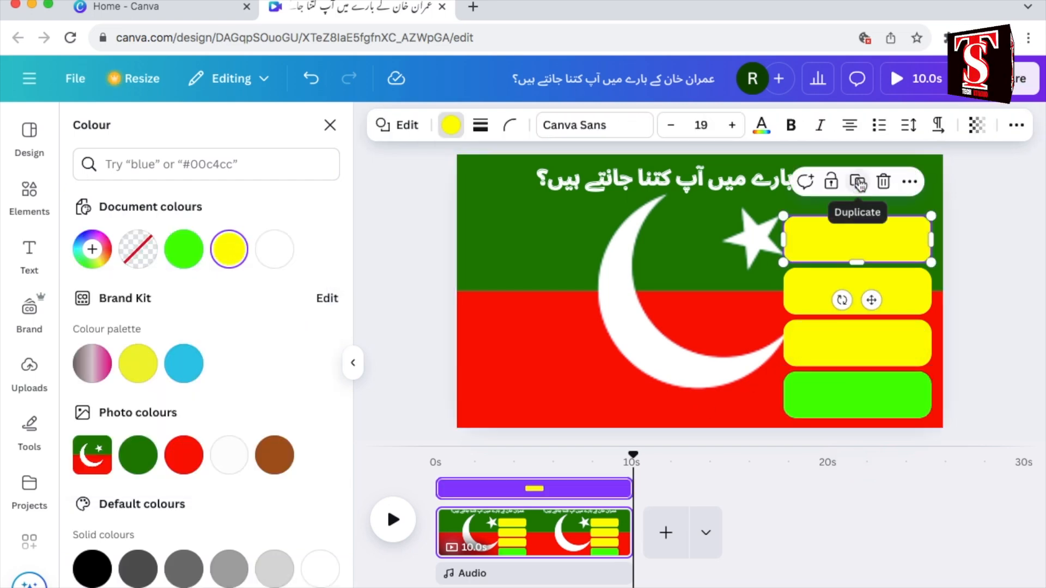
pyautogui.click(859, 184)
pyautogui.moveTo(888, 250); pyautogui.dragTo(584, 238)
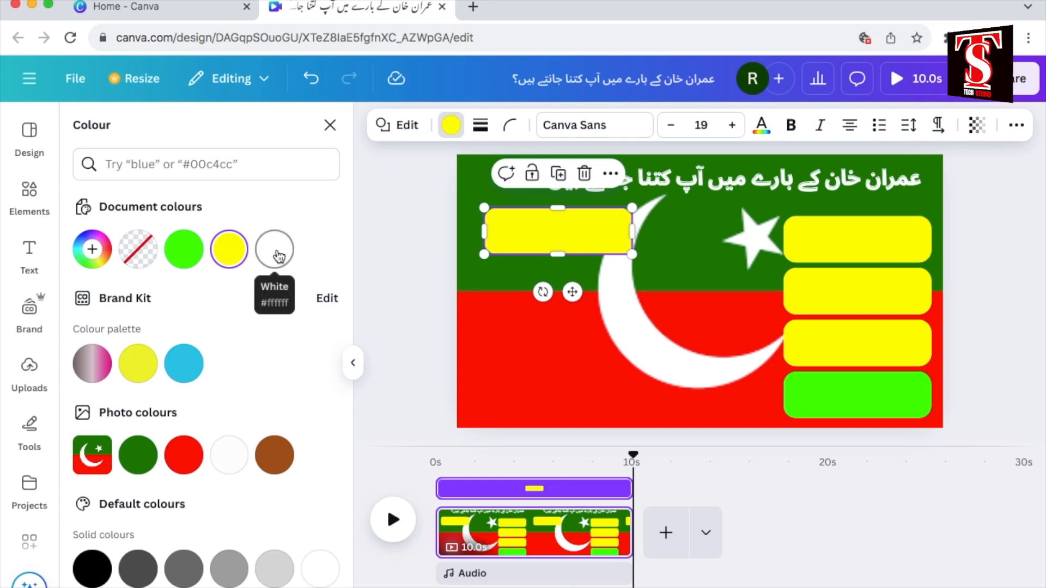
# Step: Recolour the copied bar white, narrow it to a small rounded square with a black border, and place it in the page's upper left corner
pyautogui.click(274, 249)
pyautogui.moveTo(632, 230); pyautogui.dragTo(533, 231)
pyautogui.click(480, 125)
pyautogui.moveTo(374, 235); pyautogui.dragTo(401, 240)
pyautogui.click(509, 201)
pyautogui.moveTo(521, 232); pyautogui.dragTo(507, 187)
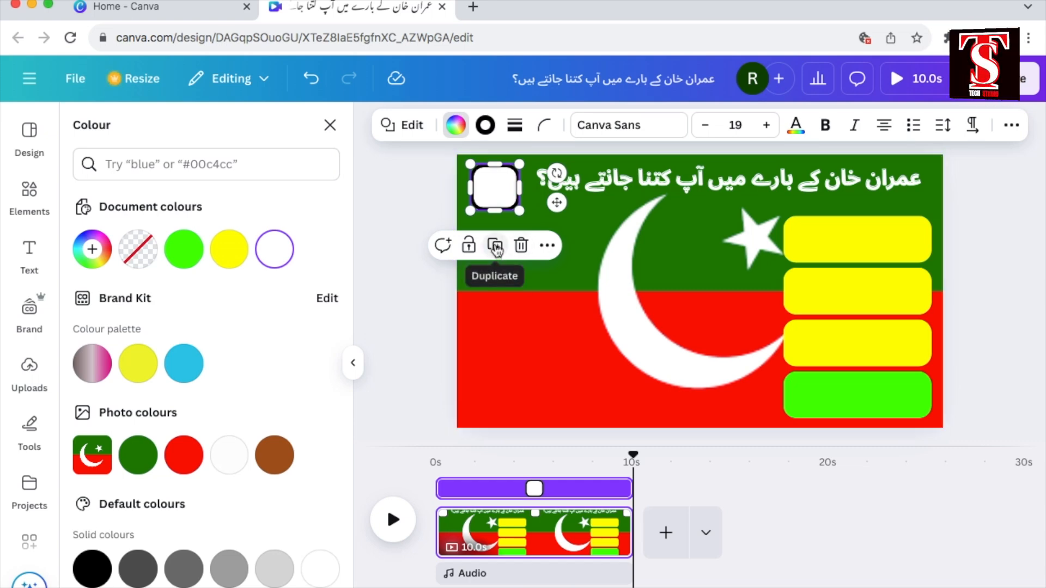
# Step: Duplicate the bordered white square three times and place one copy over the left end of each yellow bar
pyautogui.click(496, 246)
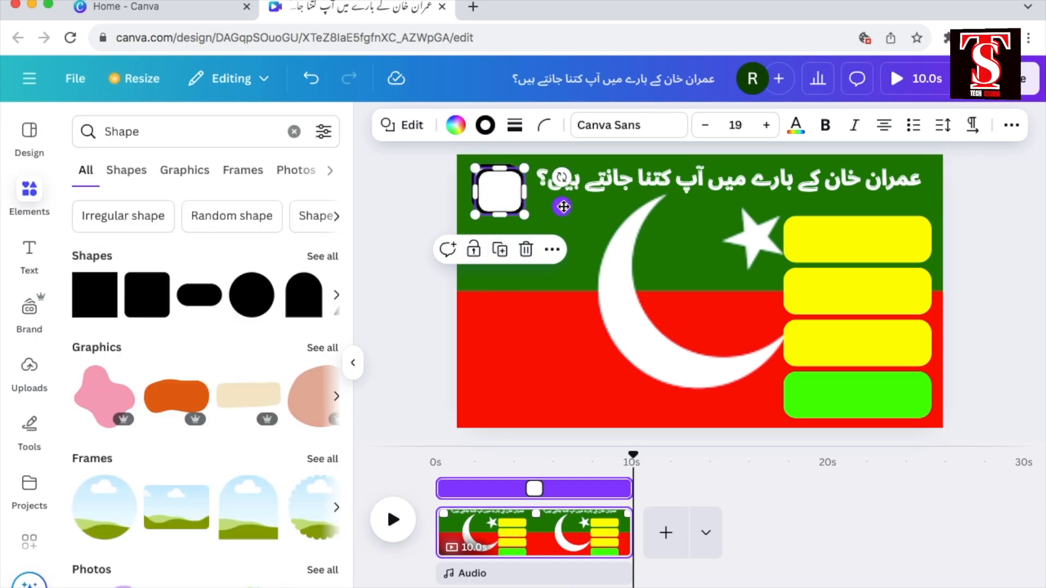
pyautogui.moveTo(819, 247); pyautogui.dragTo(855, 255)
pyautogui.click(805, 183)
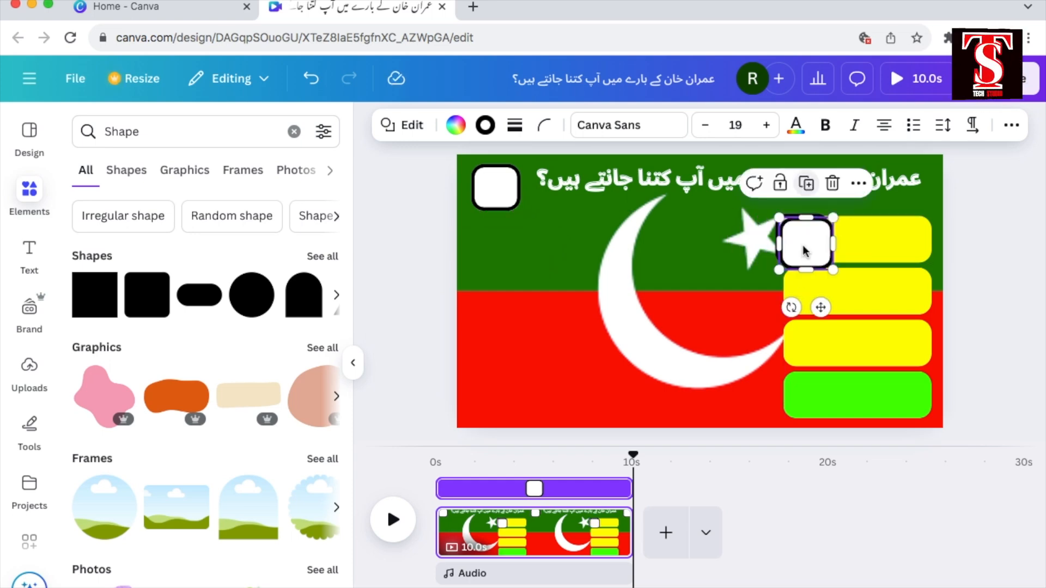
pyautogui.moveTo(804, 245); pyautogui.dragTo(801, 292)
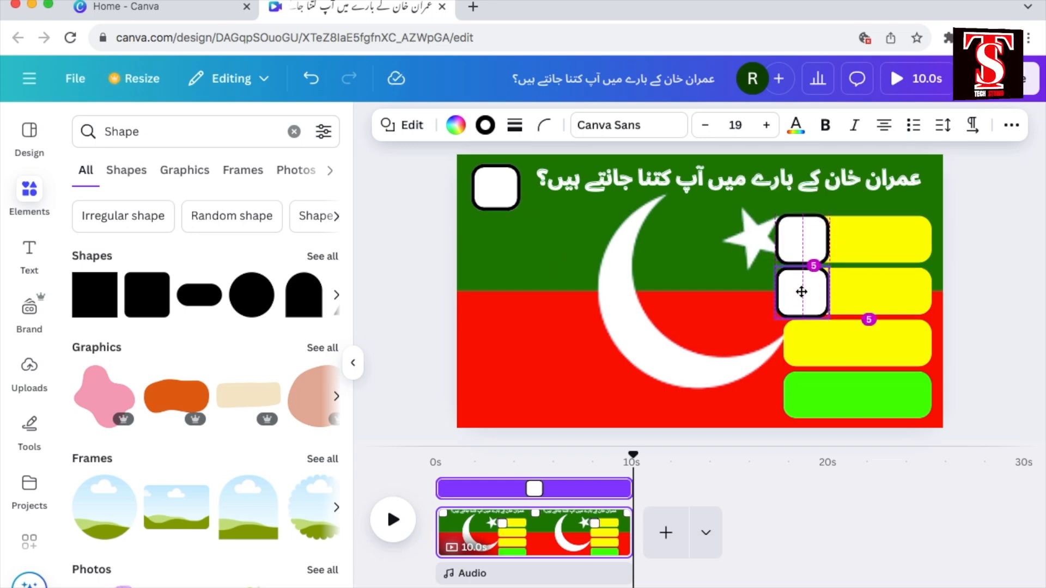
pyautogui.click(800, 231)
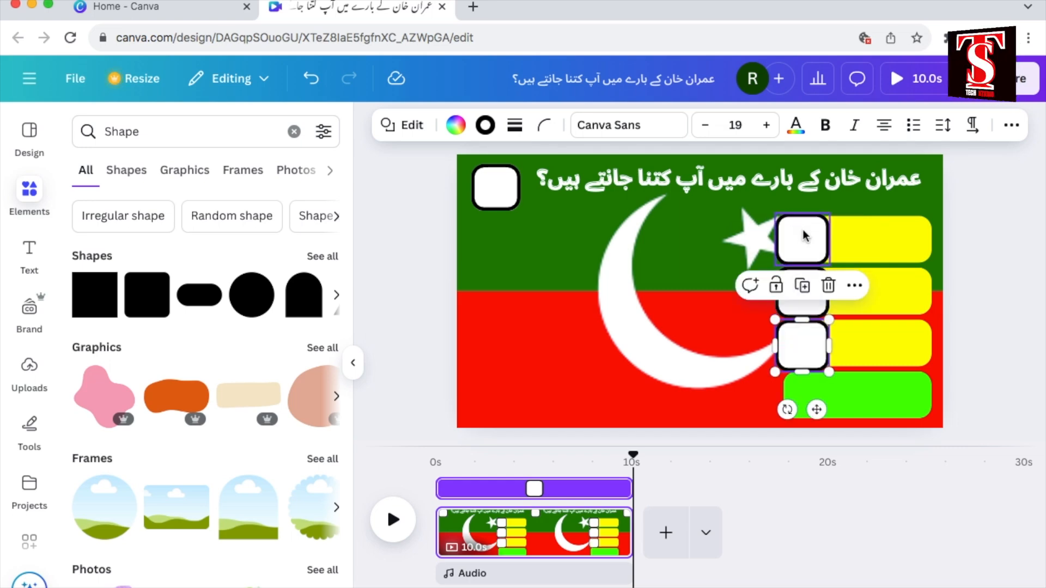
# Step: Shorten the green bar from its left end so it spans about the same width as the yellow bars' uncovered parts
pyautogui.click(714, 338)
pyautogui.click(800, 403)
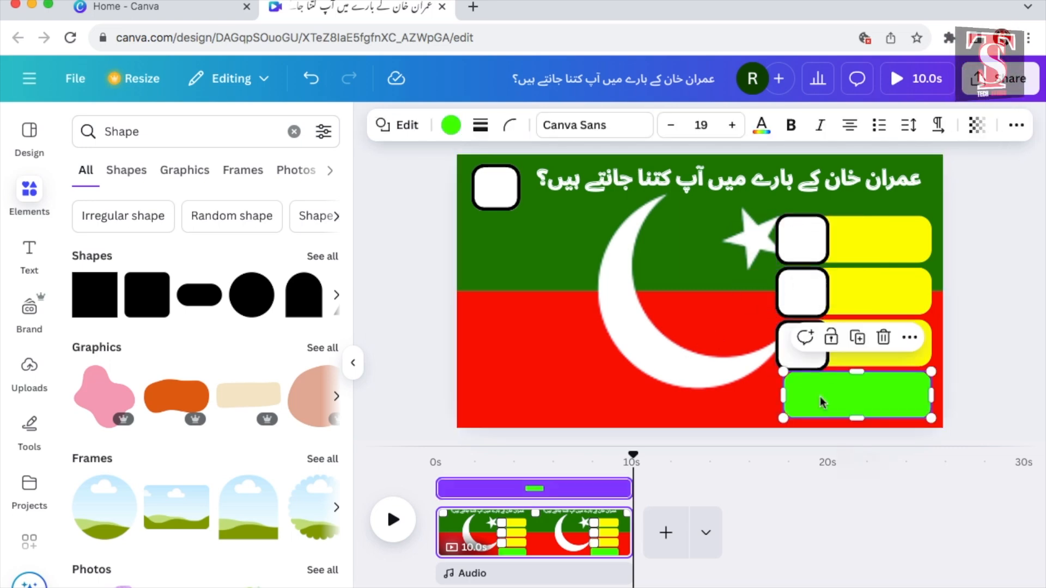
pyautogui.moveTo(784, 421); pyautogui.dragTo(818, 420)
# Step: Add a black heading reading "1" and place it inside the white square in the page's upper left corner
pyautogui.click(29, 251)
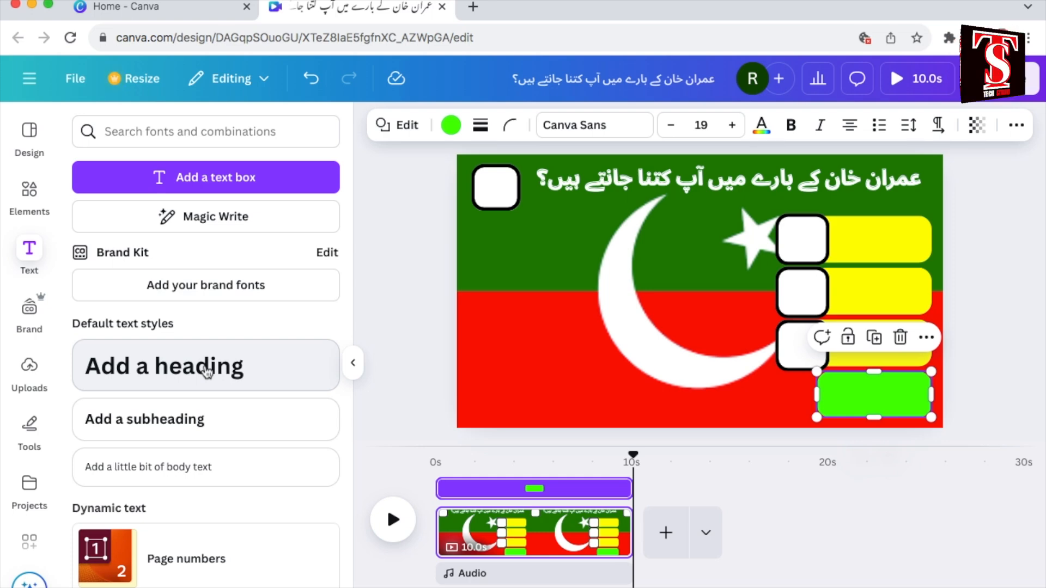
pyautogui.click(207, 372)
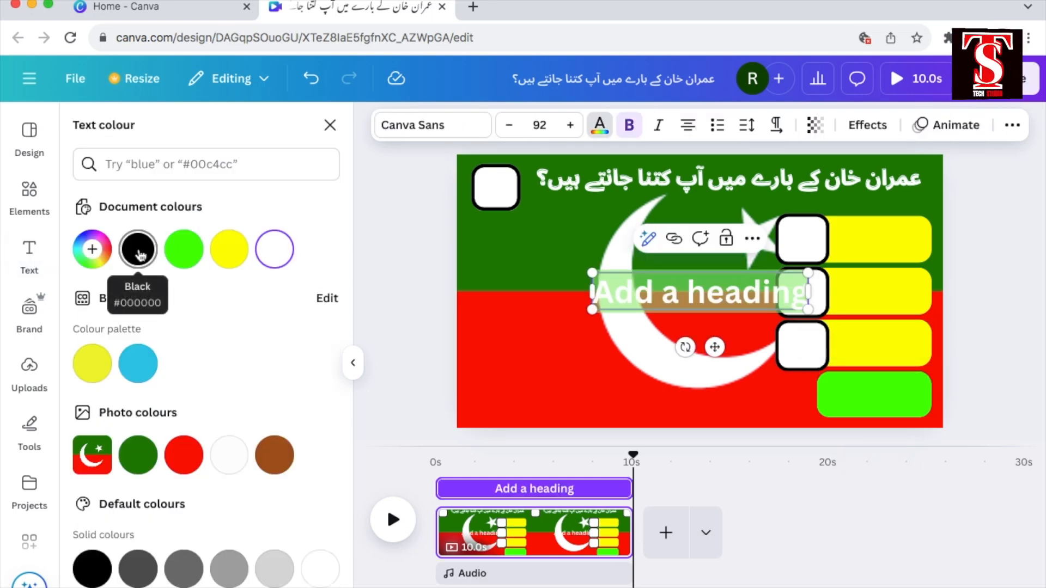
pyautogui.click(139, 252)
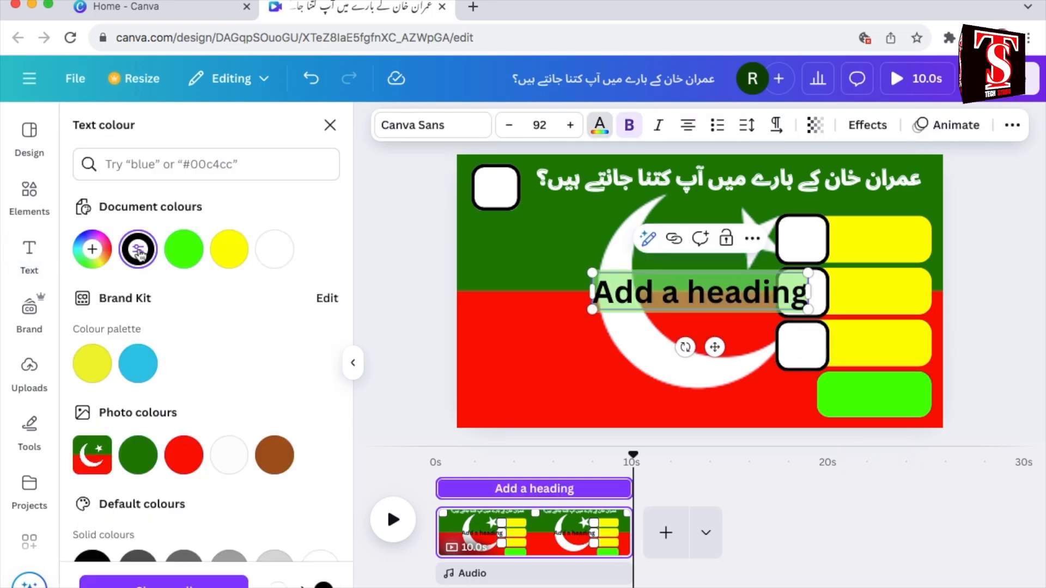
pyautogui.write('1')
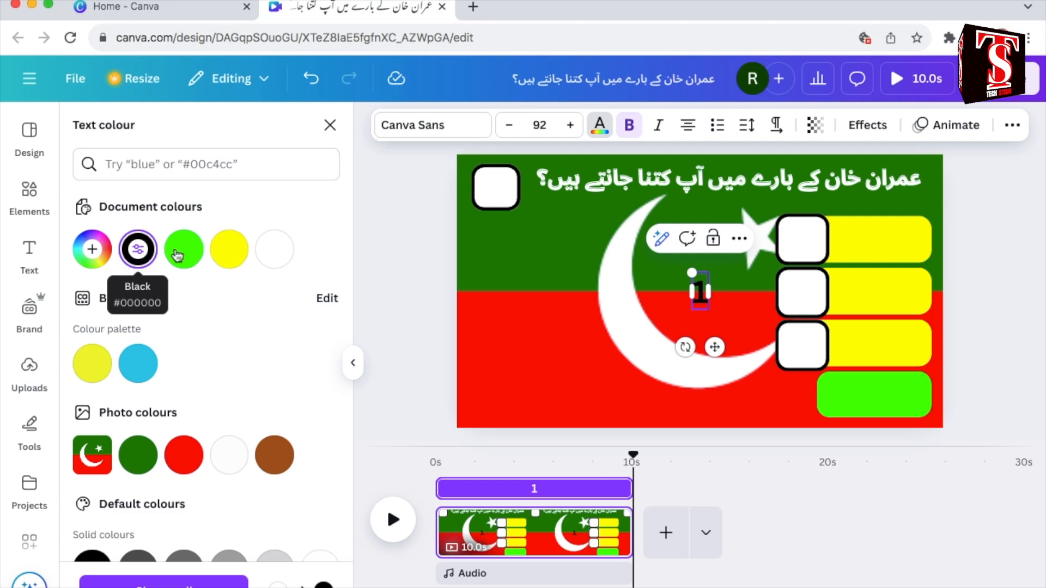
pyautogui.moveTo(715, 346); pyautogui.dragTo(510, 242)
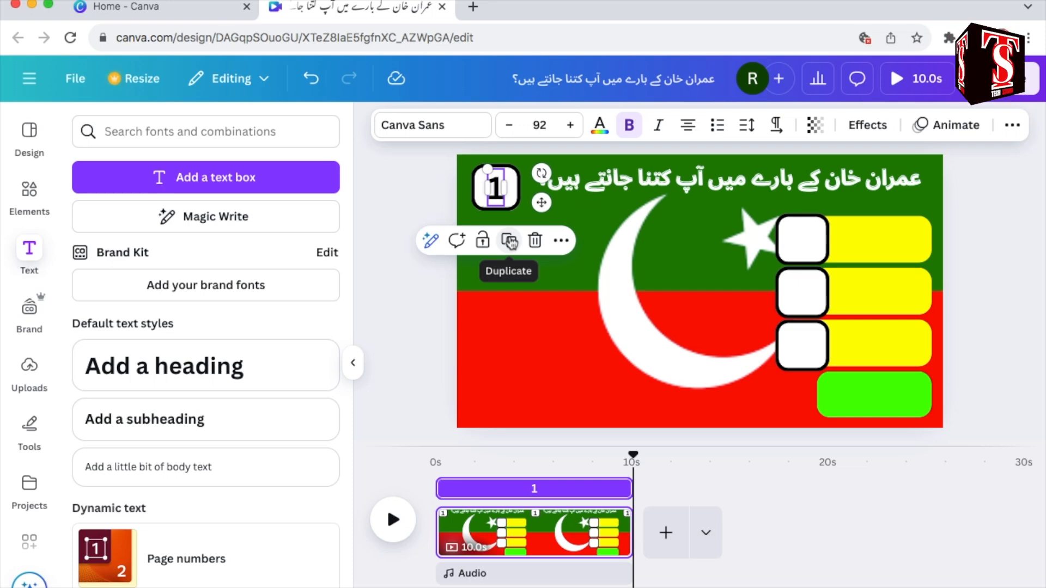
# Step: Duplicate the "1" heading and centre a copy in each of the three white squares on the yellow bars
pyautogui.click(510, 242)
pyautogui.moveTo(541, 203); pyautogui.dragTo(846, 257)
pyautogui.click(815, 188)
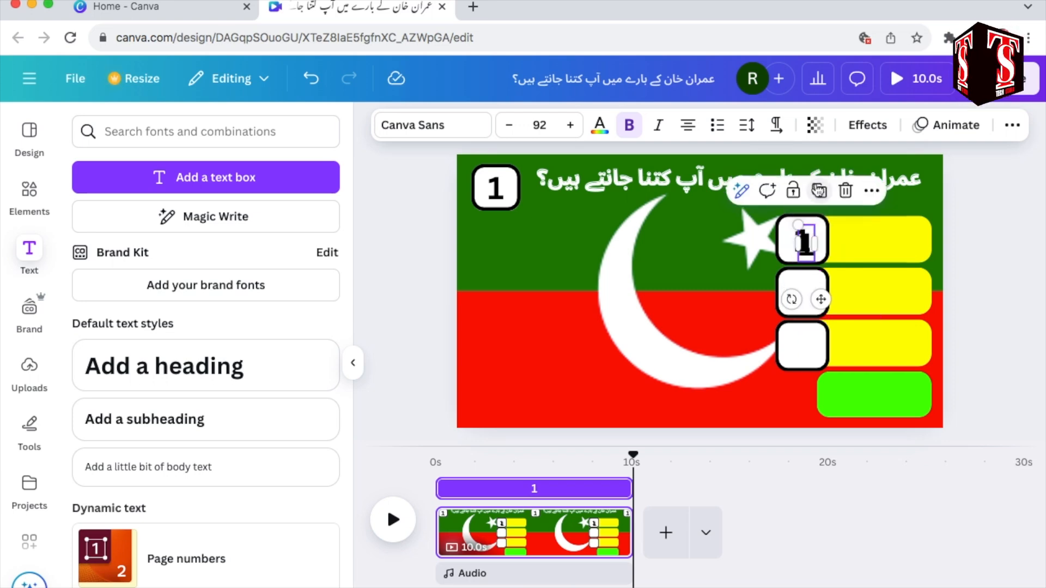
pyautogui.click(818, 191)
pyautogui.moveTo(813, 251); pyautogui.dragTo(808, 296)
pyautogui.moveTo(810, 258); pyautogui.dragTo(807, 362)
# Step: Change the numbers in the three answer squares to A, B and C from top to bottom
pyautogui.doubleClick(803, 239)
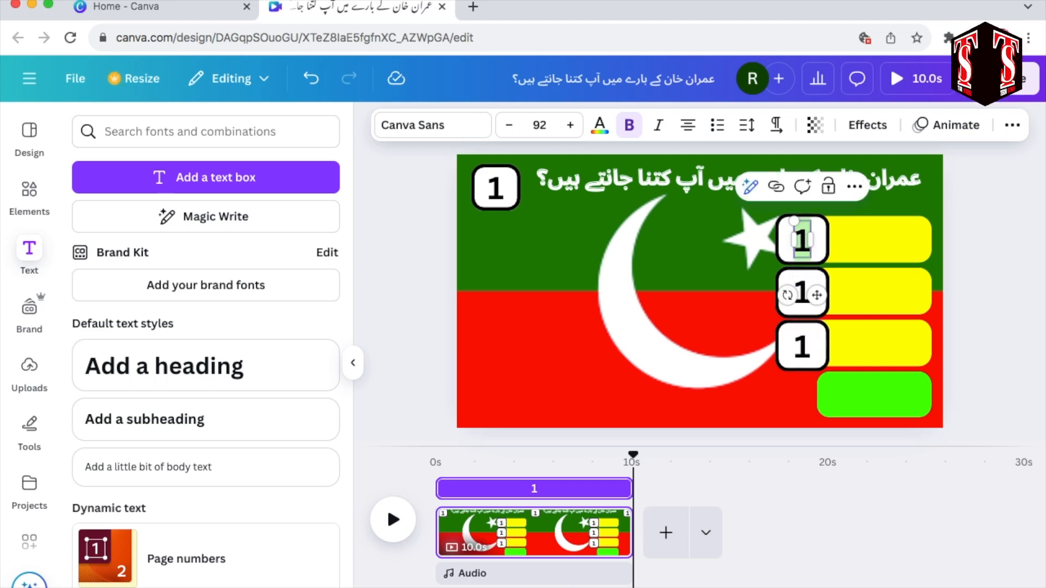
pyautogui.write('A')
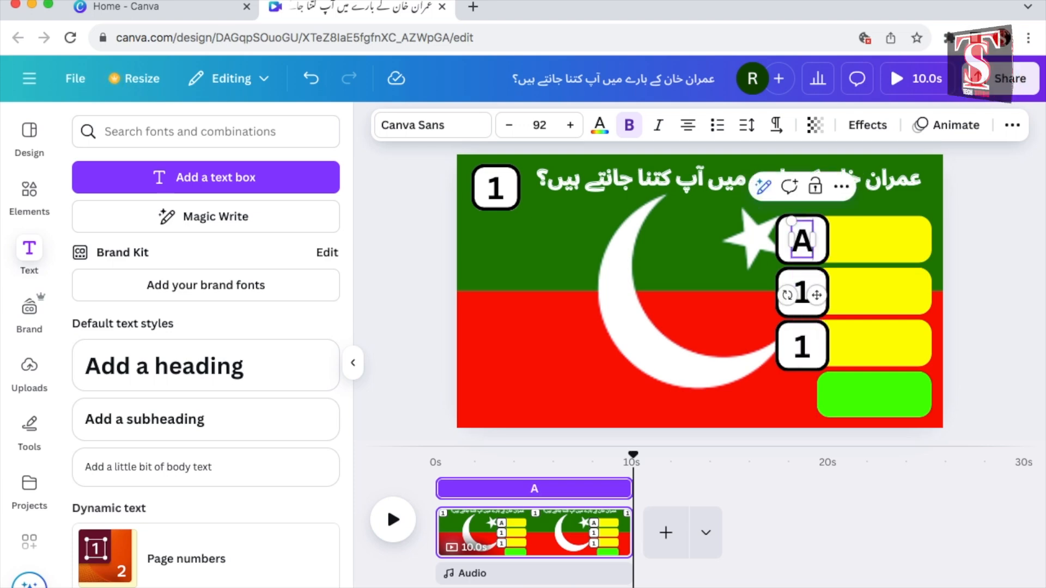
pyautogui.doubleClick(809, 294)
pyautogui.write('B')
pyautogui.doubleClick(801, 347)
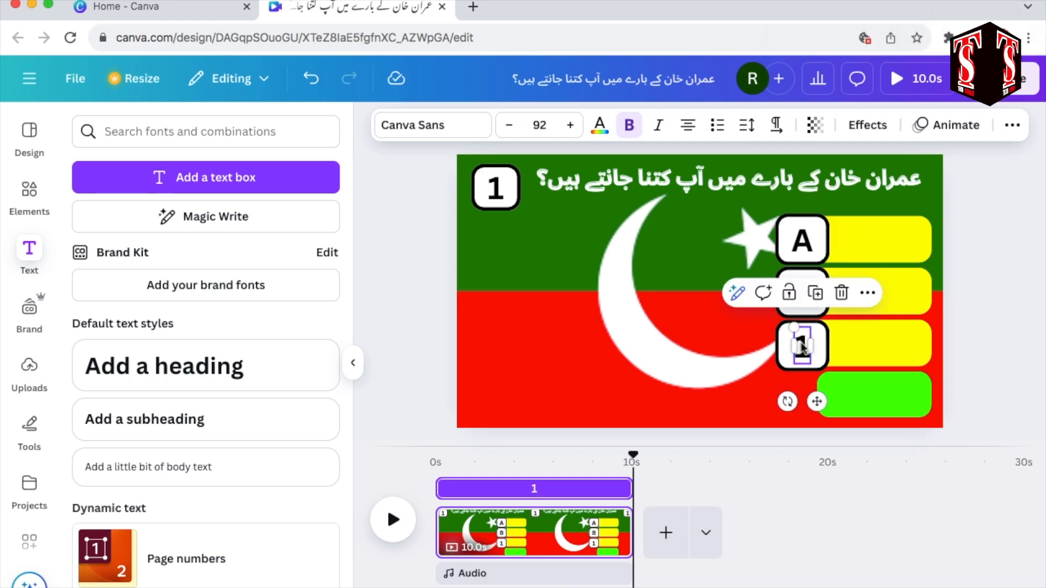
pyautogui.write('C')
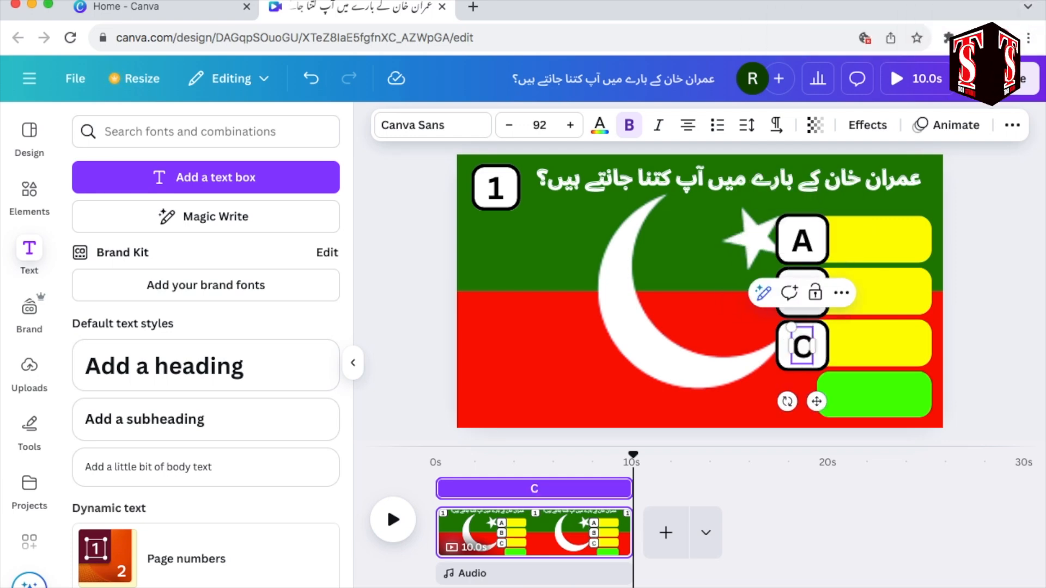
pyautogui.click(539, 400)
# Step: Add a circular frame, shrink it and place it in the page's lower left corner
pyautogui.click(32, 196)
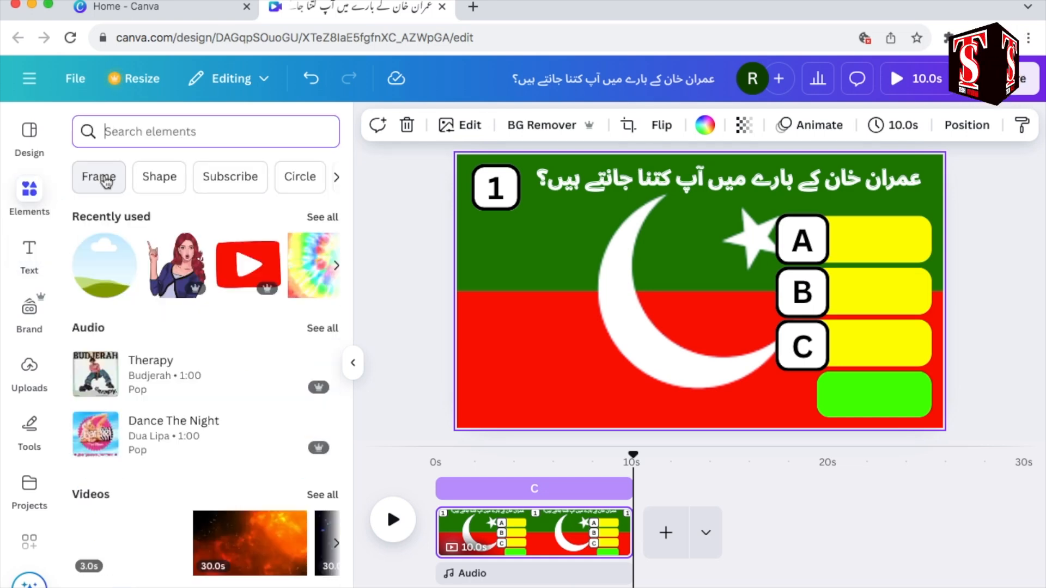
pyautogui.click(107, 182)
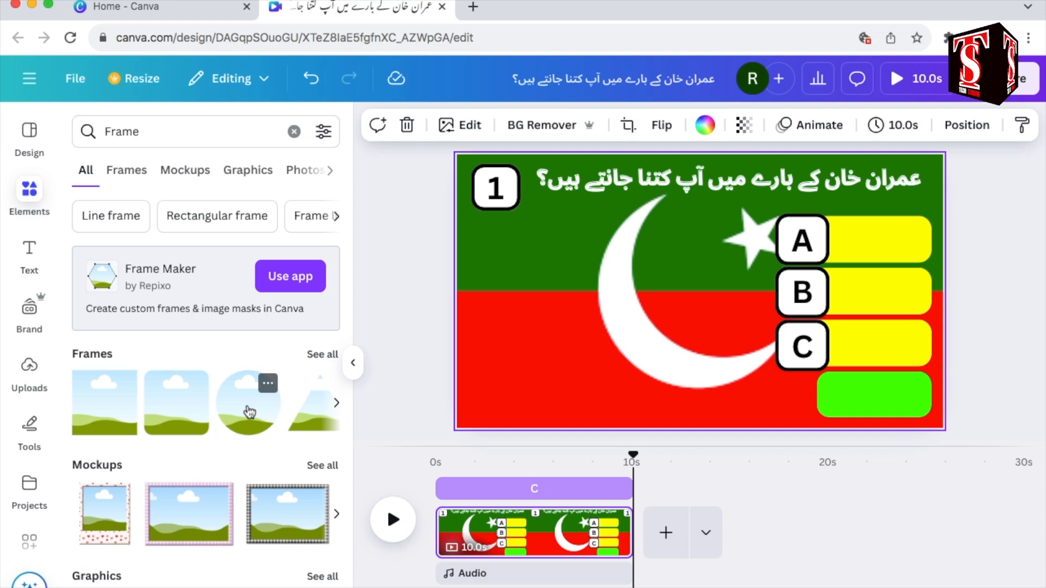
pyautogui.click(249, 412)
pyautogui.moveTo(769, 221); pyautogui.dragTo(708, 279)
pyautogui.moveTo(670, 327); pyautogui.dragTo(525, 383)
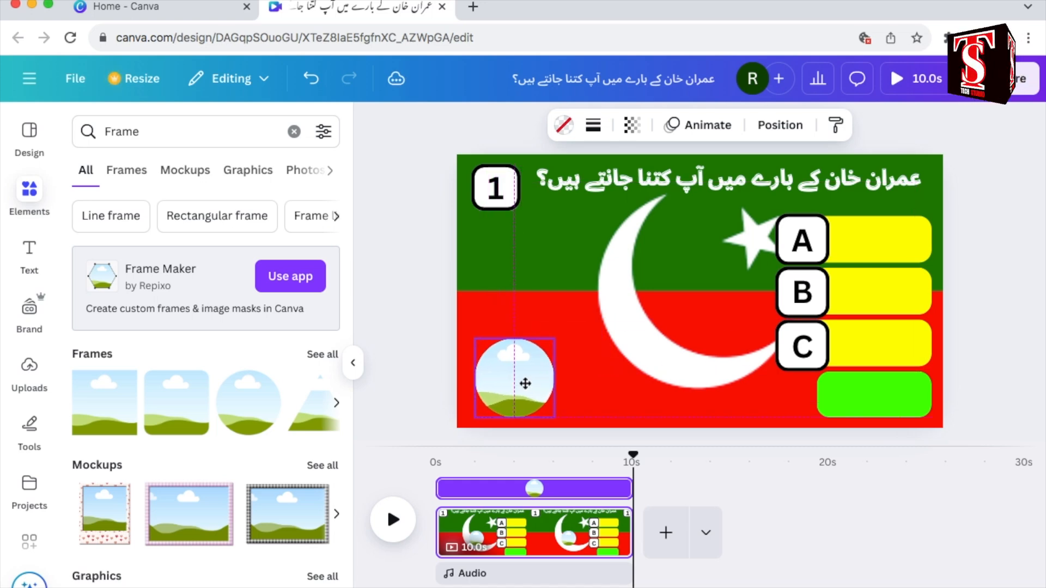
# Step: Search the elements for "TIMER" and fill the circular frame with the 6.0s green "5" countdown video
pyautogui.click(295, 131)
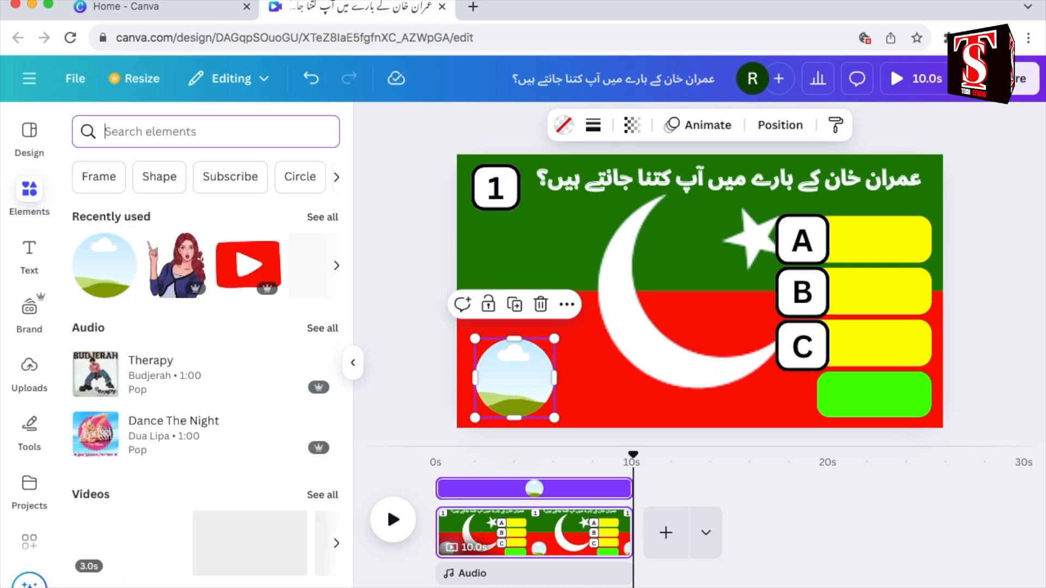
pyautogui.write('TIMER')
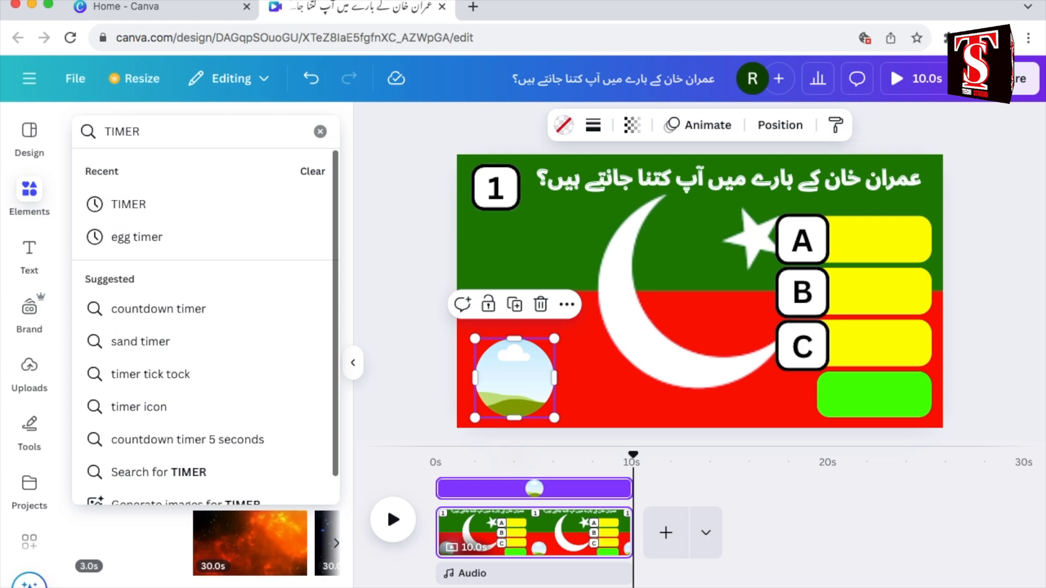
pyautogui.press('Return')
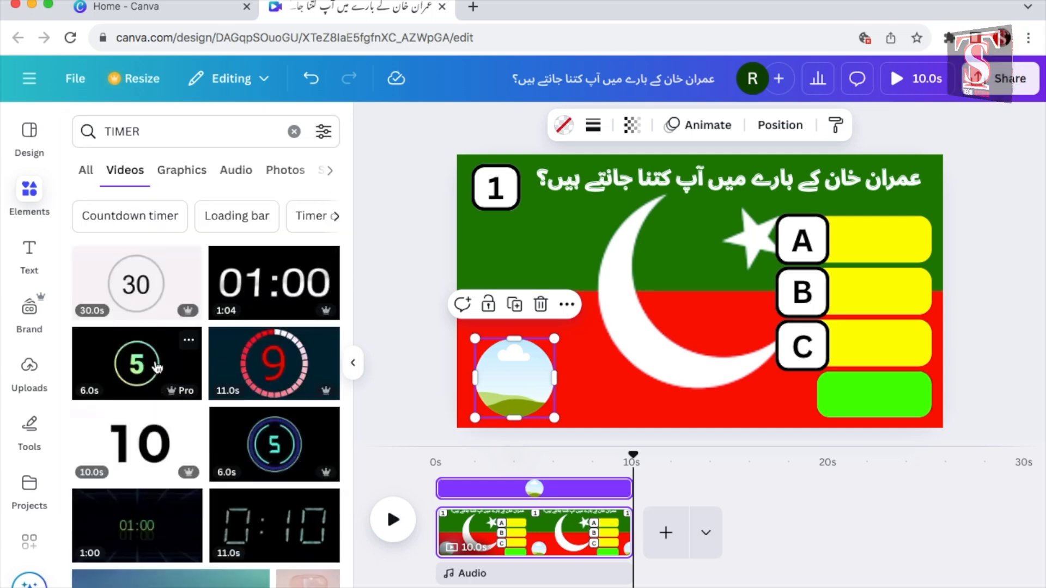
pyautogui.scroll(-1, 157, 366)
pyautogui.moveTo(137, 322); pyautogui.dragTo(530, 377)
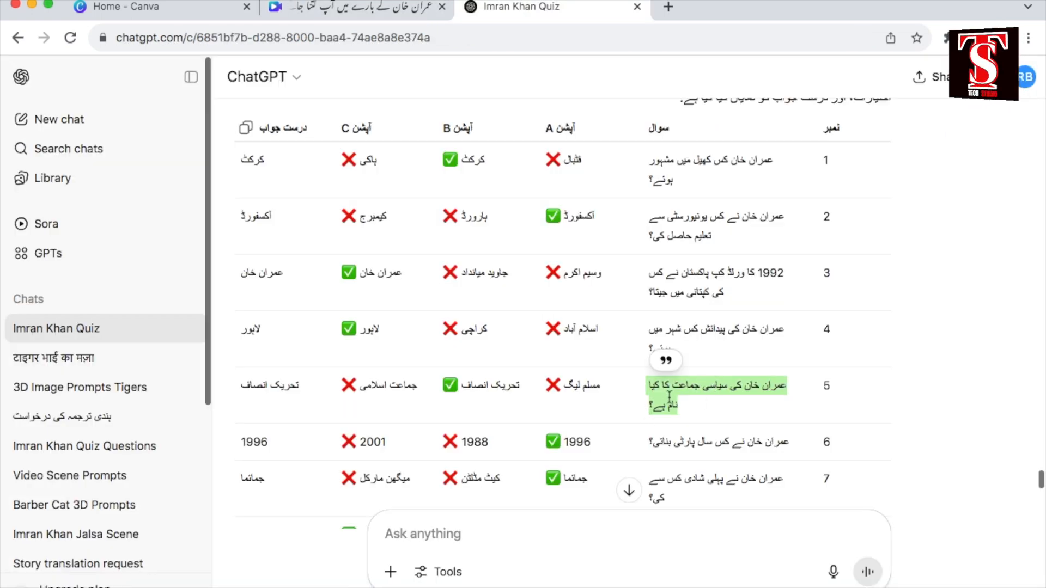
# Step: Copy question 5 from the ChatGPT quiz table, duplicate the title in Canva and replace the copy's text with that question
pyautogui.rightClick(669, 399)
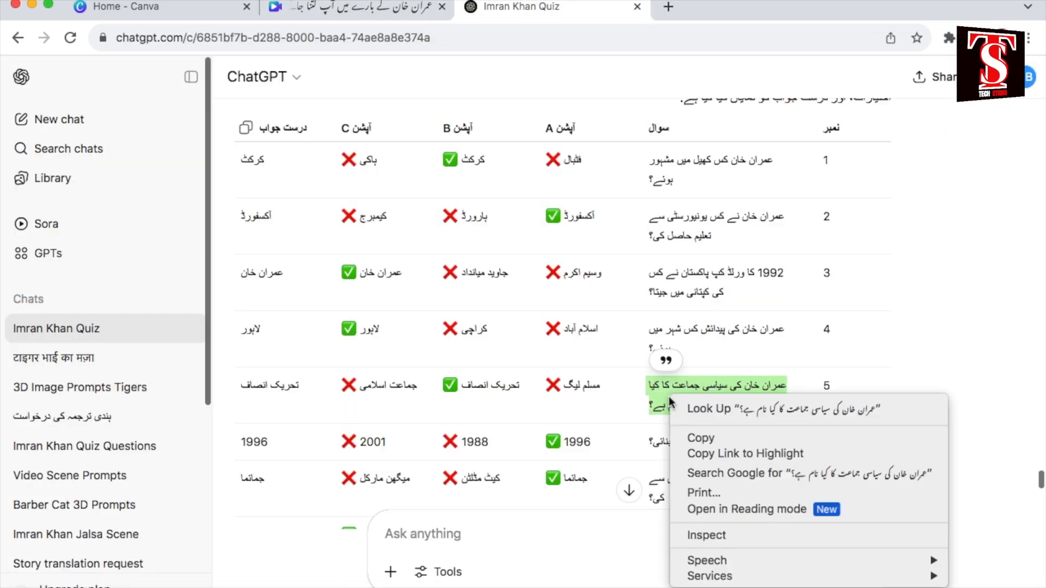
pyautogui.click(754, 438)
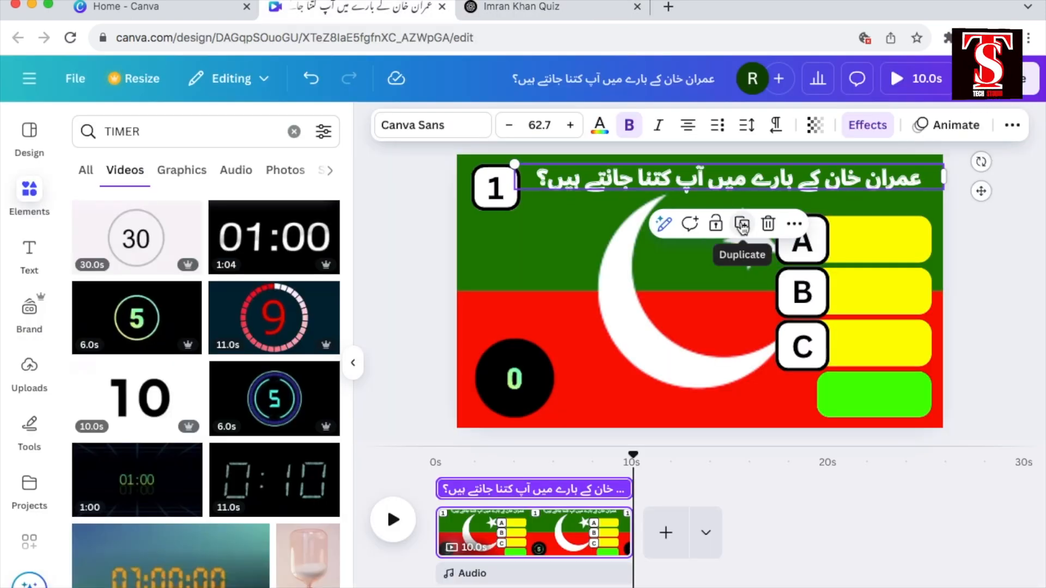
pyautogui.click(742, 225)
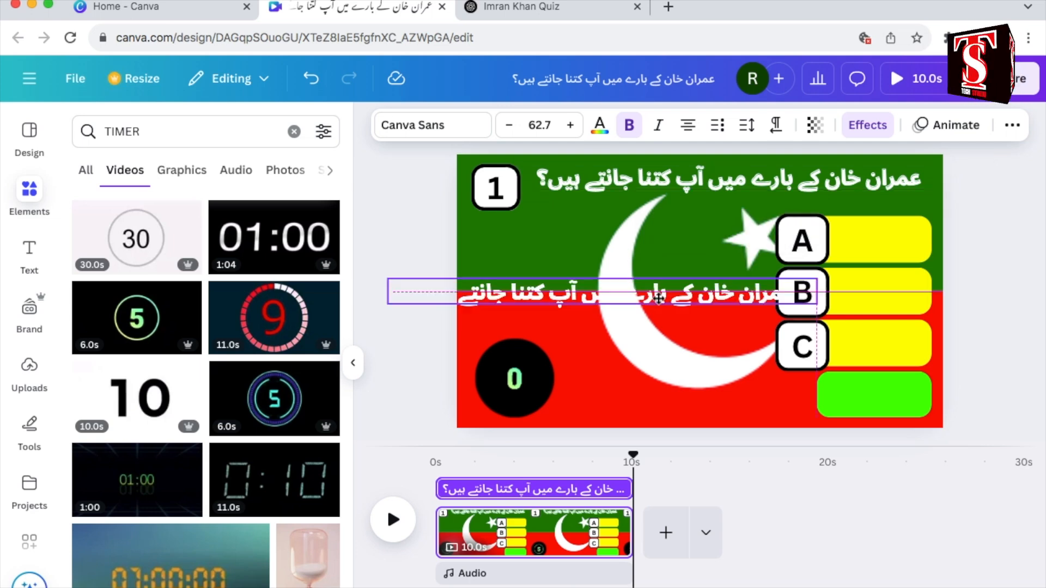
pyautogui.moveTo(708, 288); pyautogui.dragTo(733, 269)
pyautogui.click(739, 294)
pyautogui.click(742, 277)
pyautogui.doubleClick(742, 278)
pyautogui.rightClick(724, 276)
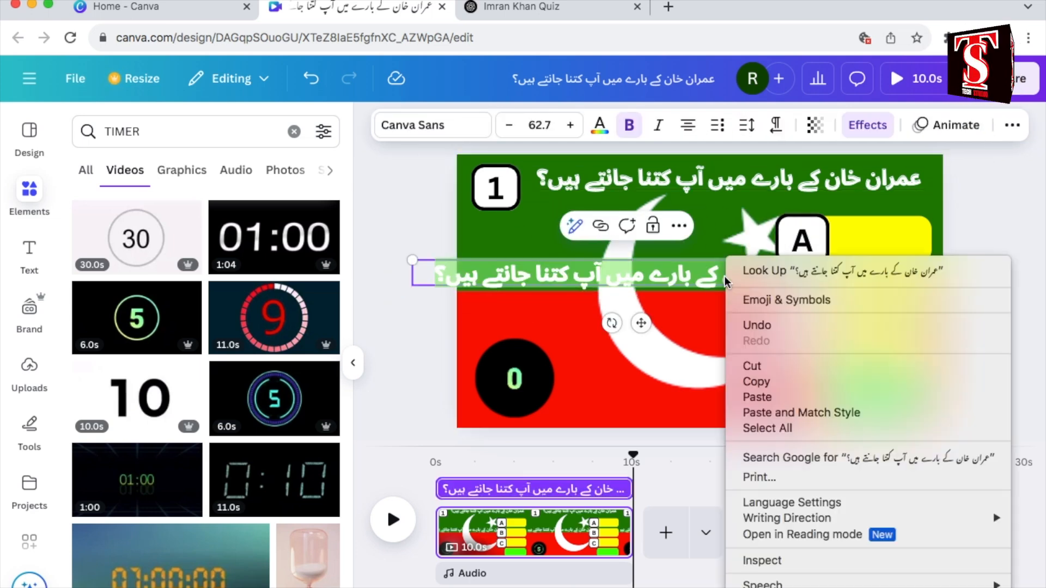
pyautogui.click(826, 393)
# Step: Narrow the question text so it wraps onto two lines and place it between the page's left edge and the answer squares
pyautogui.moveTo(842, 275); pyautogui.dragTo(709, 313)
pyautogui.moveTo(600, 353); pyautogui.dragTo(635, 335)
pyautogui.click(717, 335)
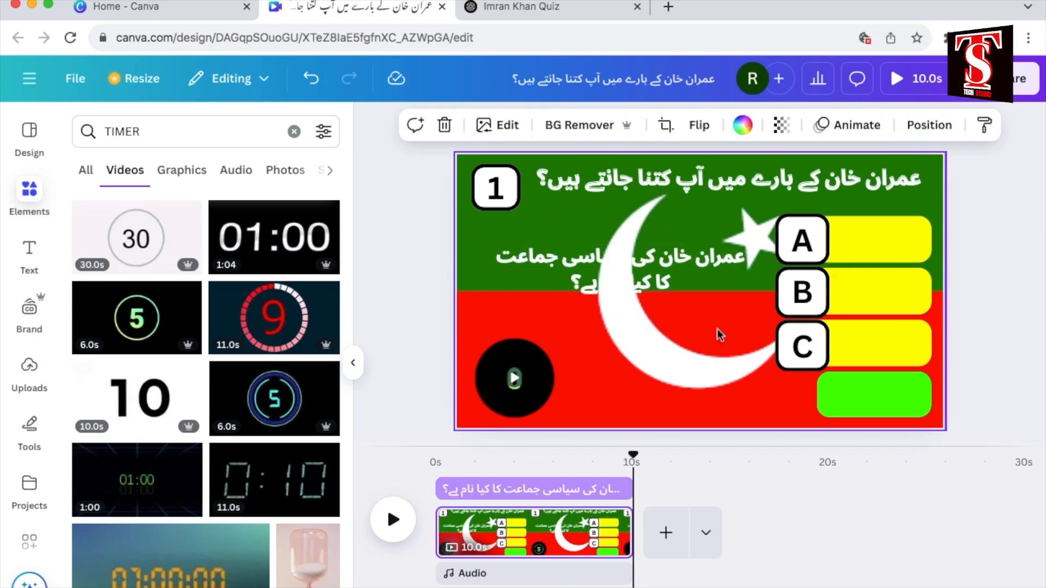
# Step: Recolour the question text in the document's bright green
pyautogui.click(669, 278)
pyautogui.click(599, 125)
pyautogui.click(184, 249)
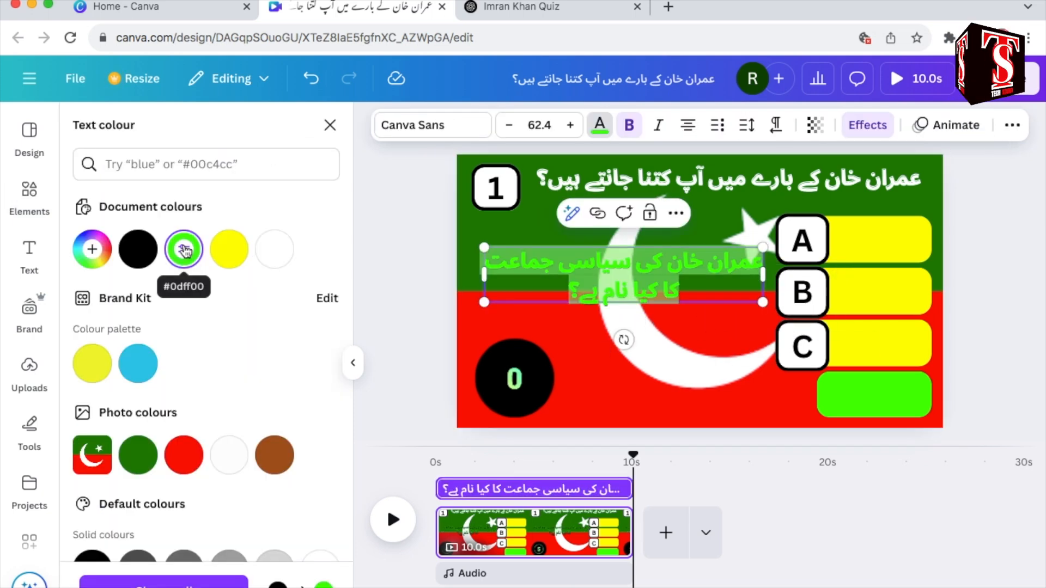
# Step: Set the question text's Splice effect colour to bright green and reduce the effect's offset
pyautogui.click(867, 125)
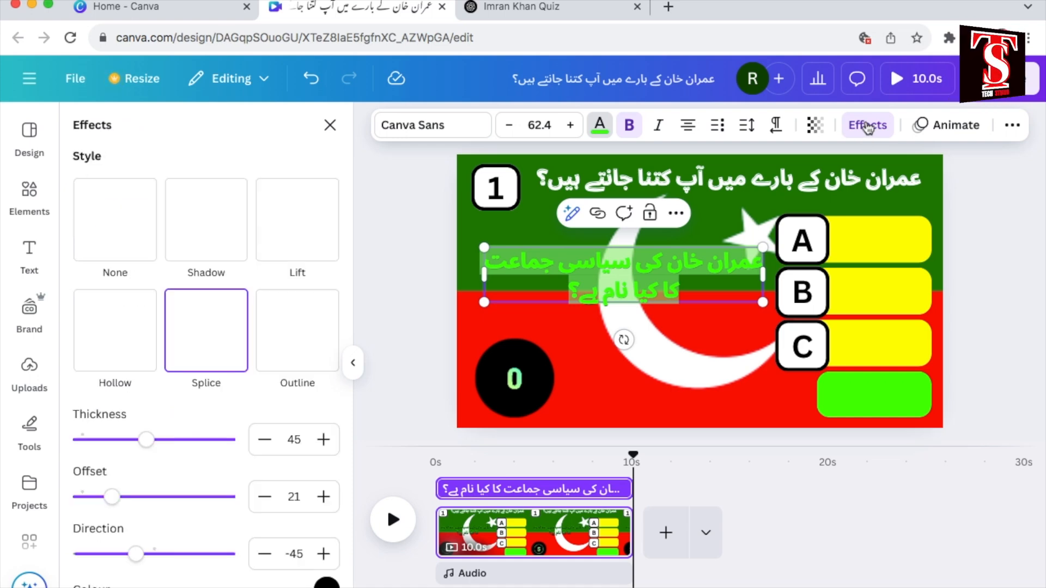
pyautogui.click(326, 584)
pyautogui.click(69, 453)
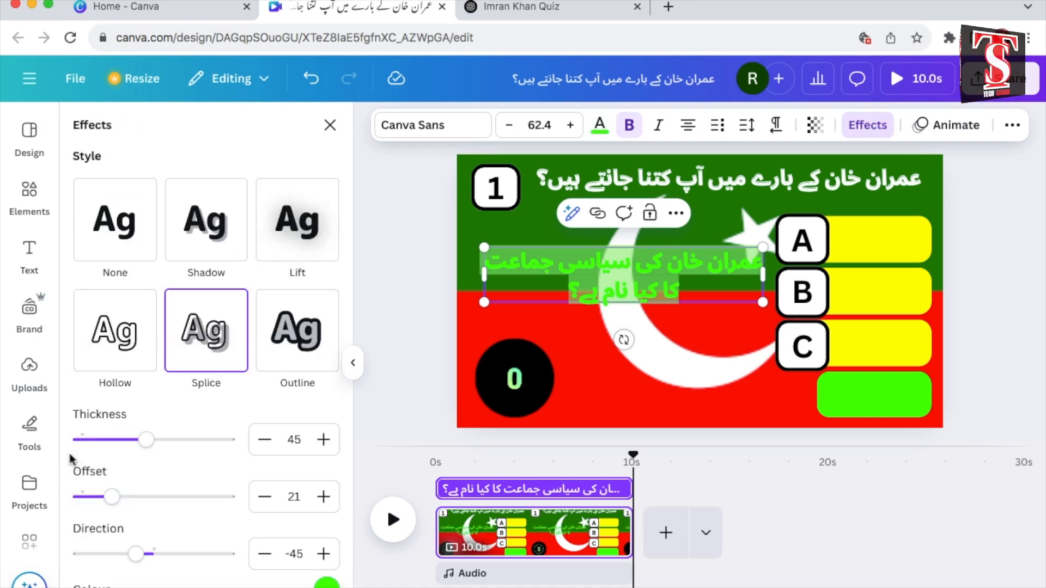
pyautogui.moveTo(111, 498)
pyautogui.mouseDown()
pyautogui.moveTo(81, 497)
pyautogui.moveTo(91, 498)
pyautogui.mouseUp()
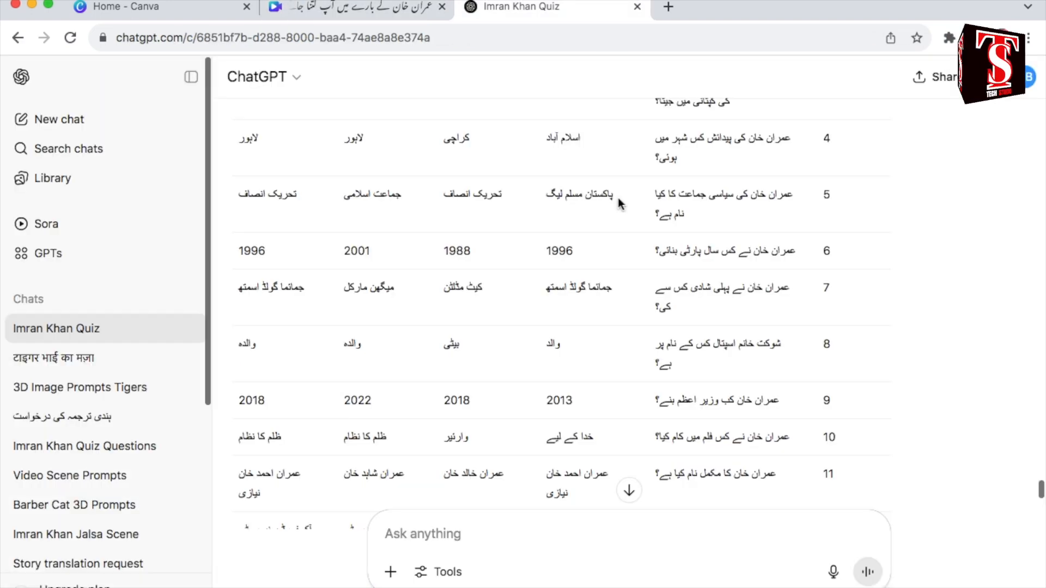
# Step: Copy question 5's option A, پاکستان مسلم لیگ, from the ChatGPT table and paste it into a new heading in Canva
pyautogui.moveTo(617, 198); pyautogui.dragTo(542, 200)
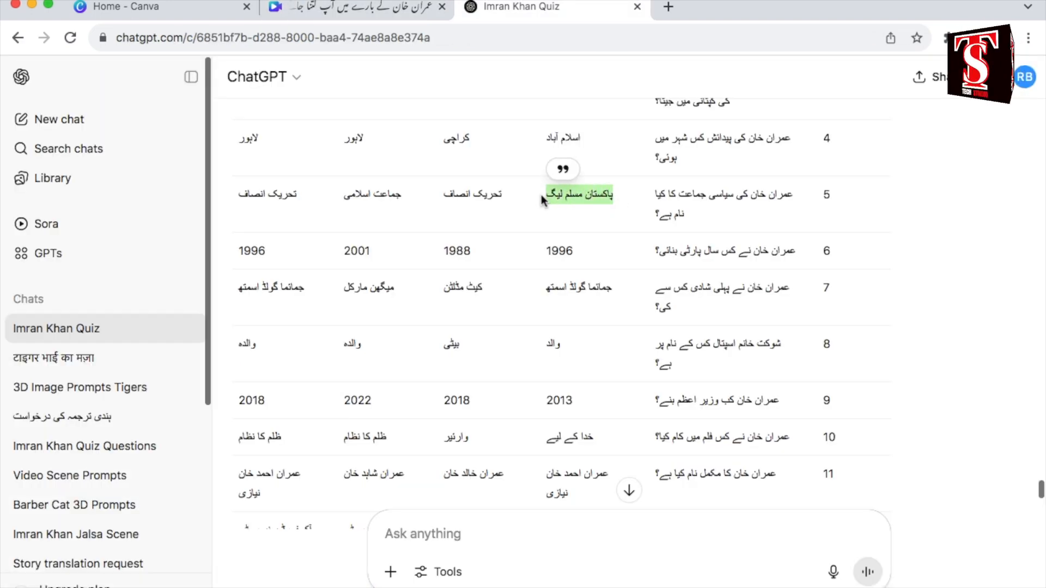
pyautogui.rightClick(588, 194)
pyautogui.click(628, 238)
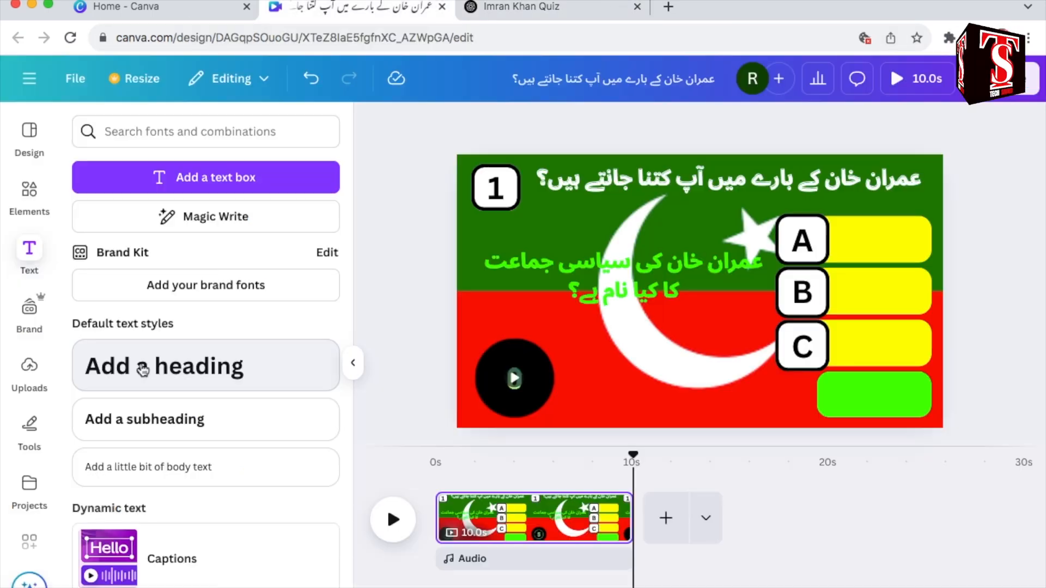
pyautogui.click(143, 369)
pyautogui.doubleClick(757, 307)
pyautogui.rightClick(751, 294)
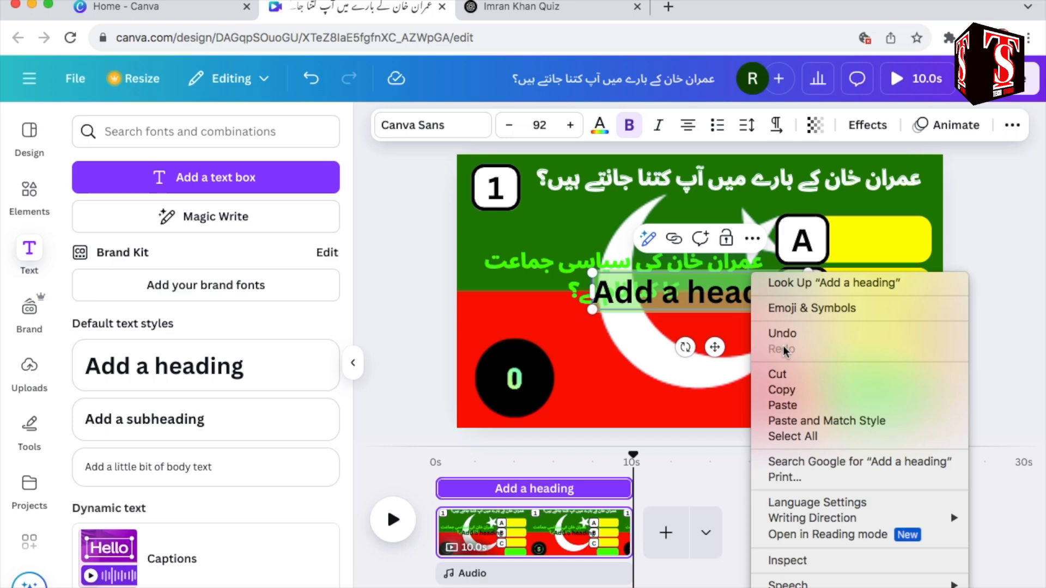
pyautogui.click(835, 407)
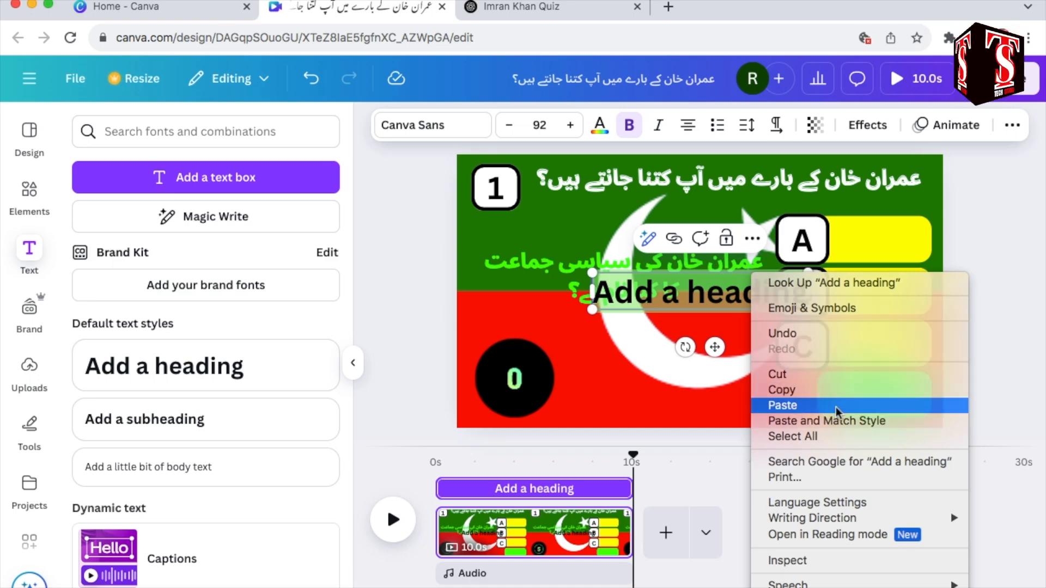
# Step: Shrink the پاکستان مسلم لیگ text to size 39.3 on two lines and centre it on yellow bar A
pyautogui.moveTo(592, 297); pyautogui.dragTo(652, 297)
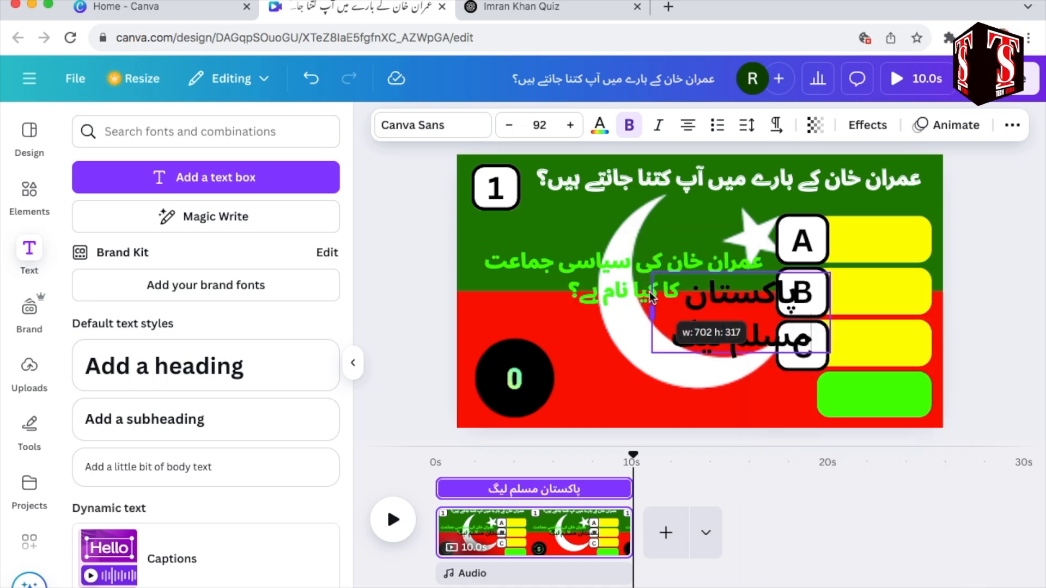
pyautogui.moveTo(652, 355); pyautogui.dragTo(754, 309)
pyautogui.moveTo(805, 345); pyautogui.dragTo(886, 298)
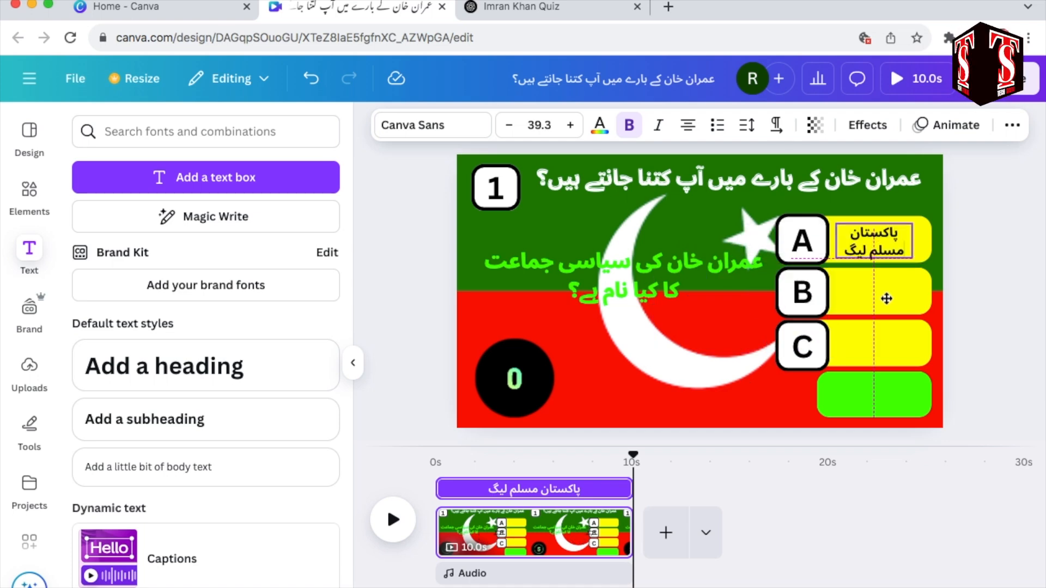
# Step: Copy question 5's second option, تحریک انصاف, from the ChatGPT table into a duplicate of option A's text on yellow bar B in Canva
pyautogui.click(512, 7)
pyautogui.moveTo(501, 194); pyautogui.dragTo(442, 191)
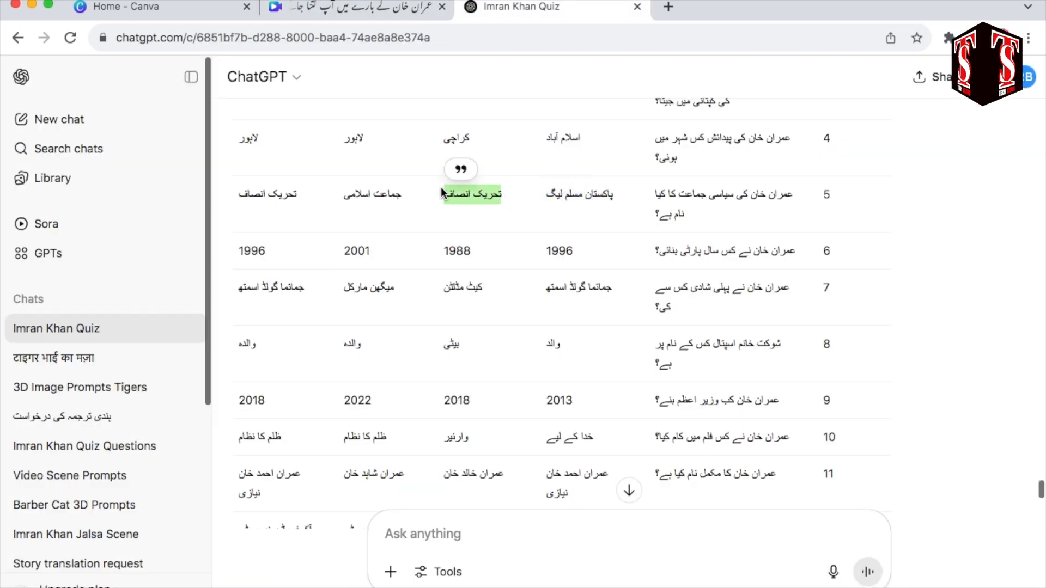
pyautogui.rightClick(502, 200)
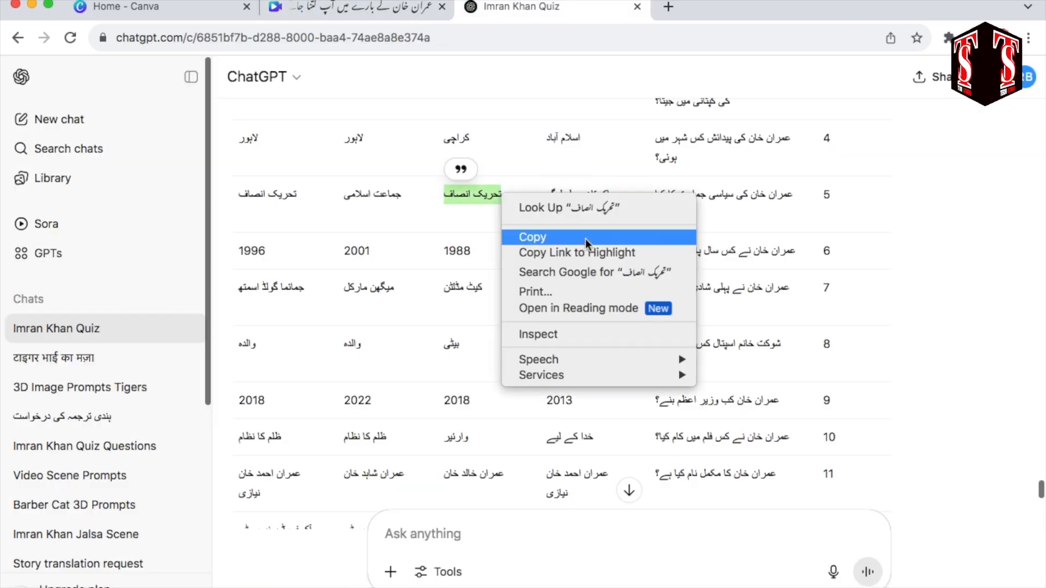
pyautogui.click(586, 239)
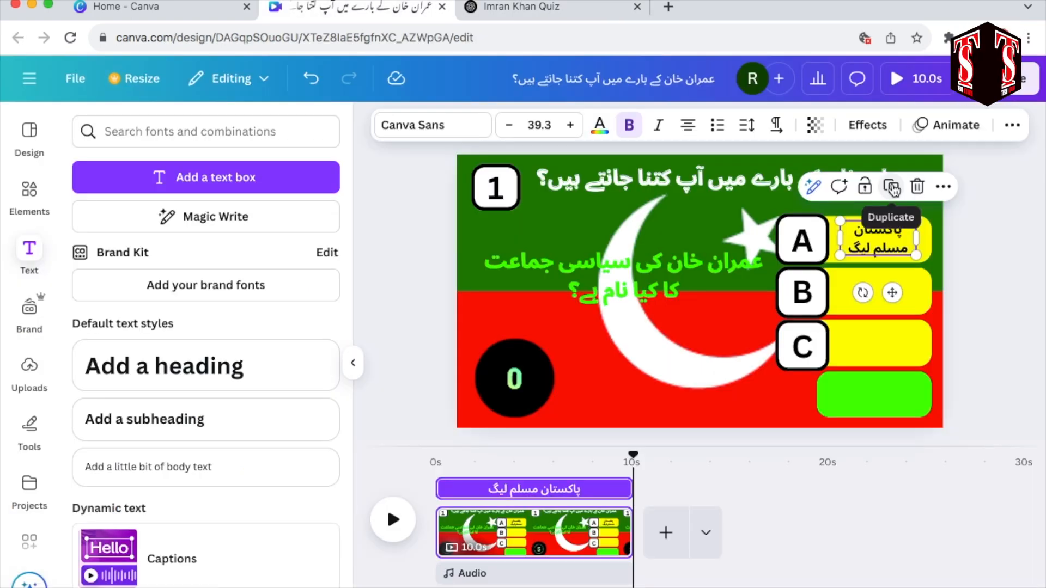
pyautogui.click(891, 188)
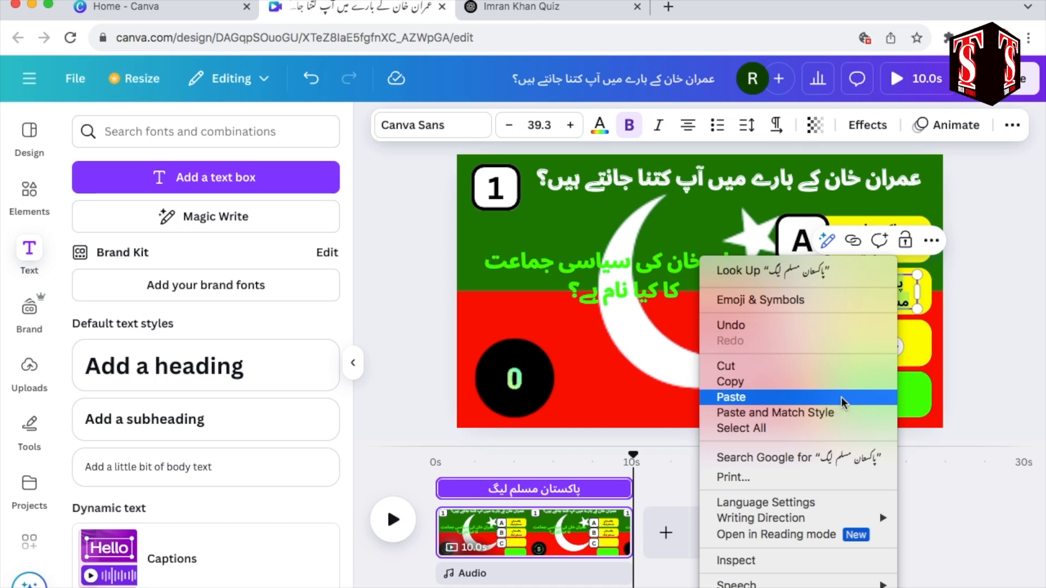
pyautogui.click(843, 397)
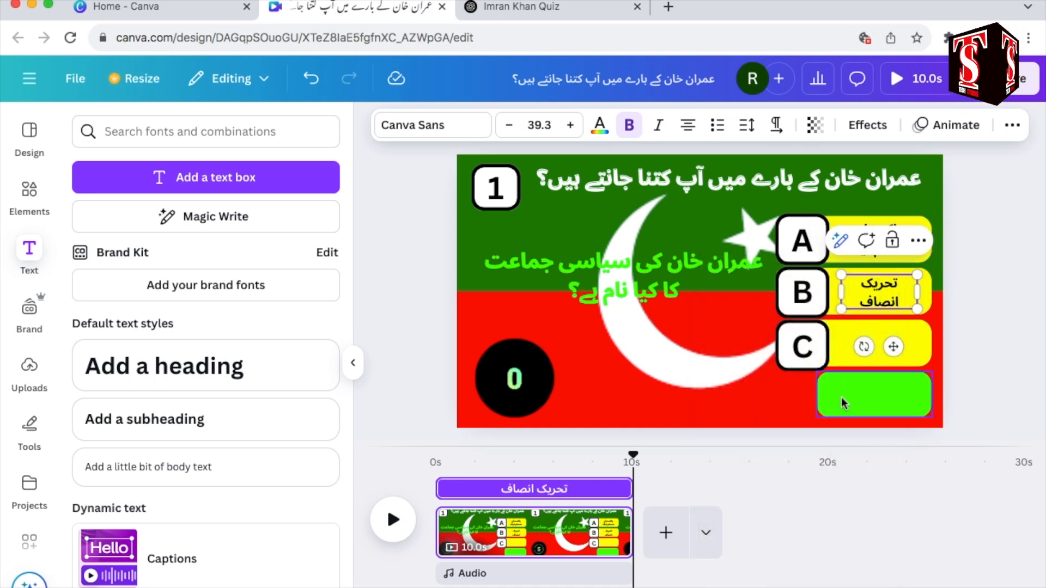
# Step: Copy question 5's third option, جماعت اسلامی, from the ChatGPT table into a duplicate of option B's text on yellow bar C in Canva
pyautogui.click(521, 7)
pyautogui.moveTo(347, 196); pyautogui.dragTo(343, 196)
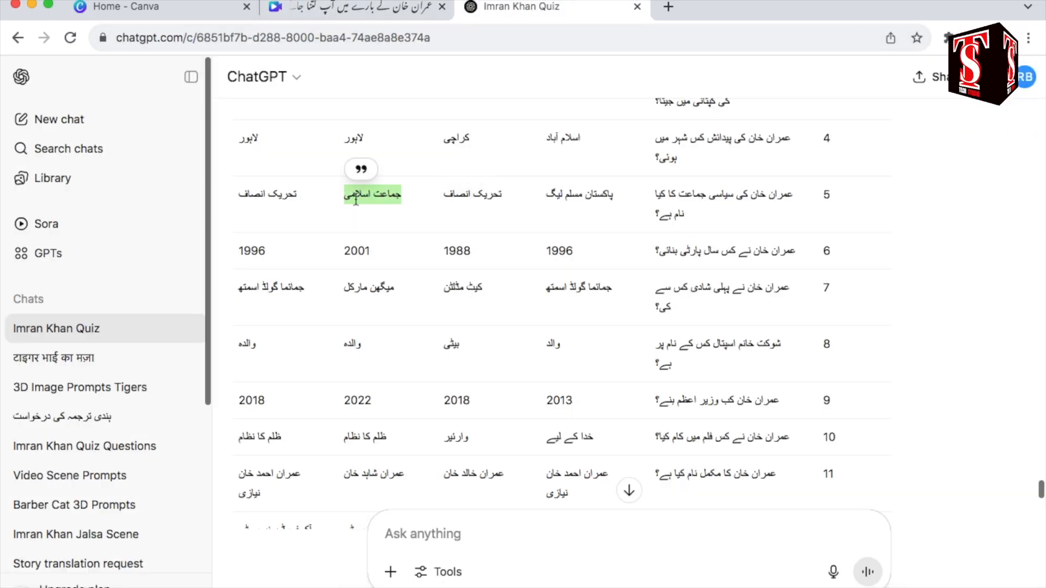
pyautogui.rightClick(391, 197)
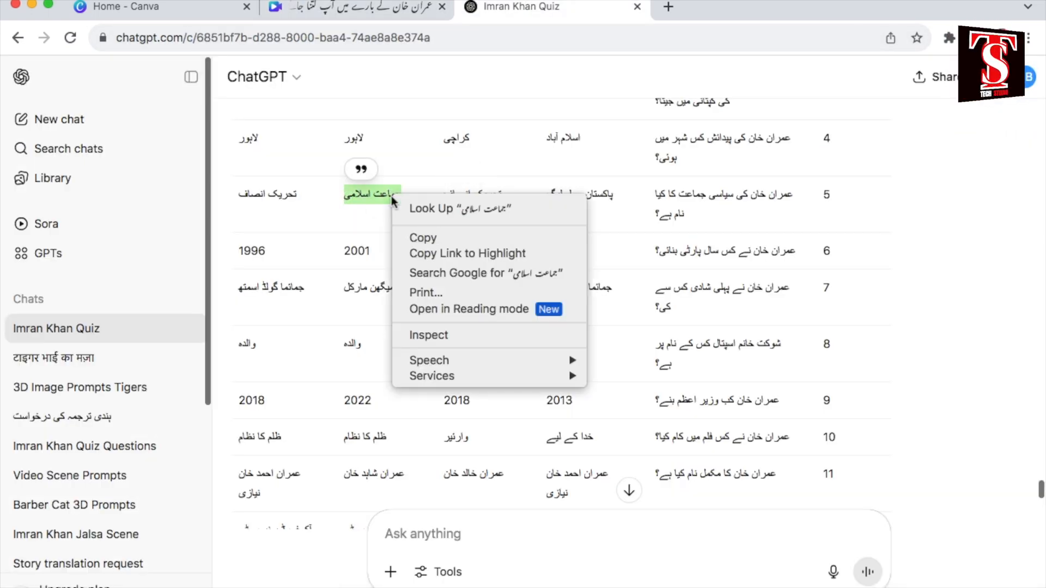
pyautogui.click(450, 238)
pyautogui.click(354, 6)
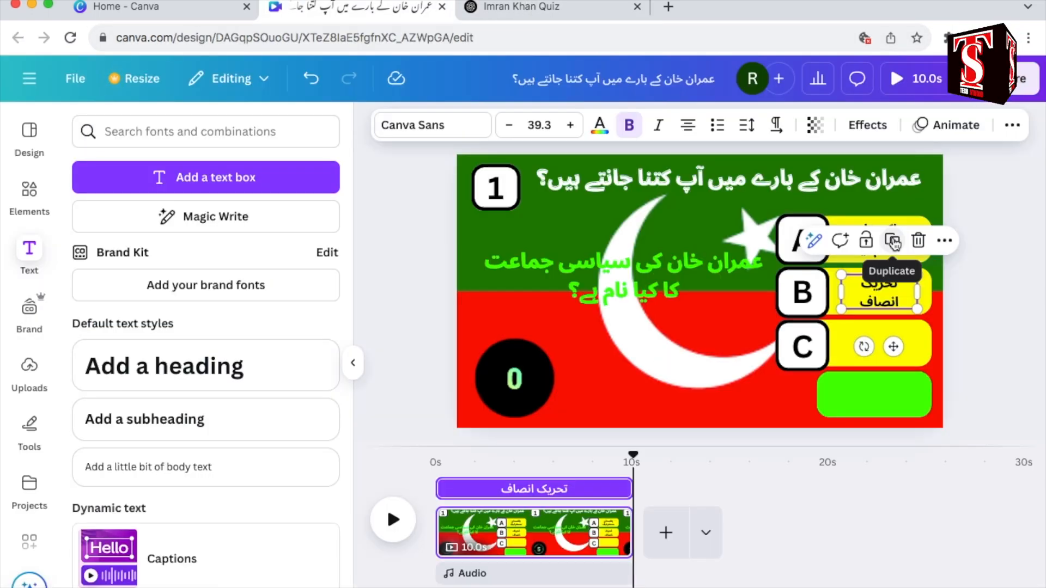
pyautogui.click(893, 241)
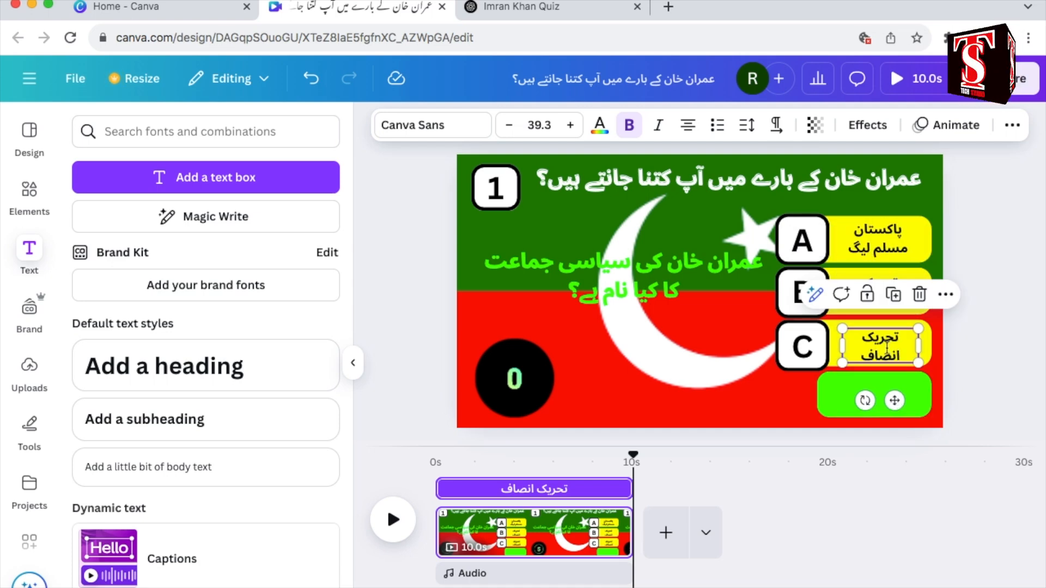
pyautogui.rightClick(887, 348)
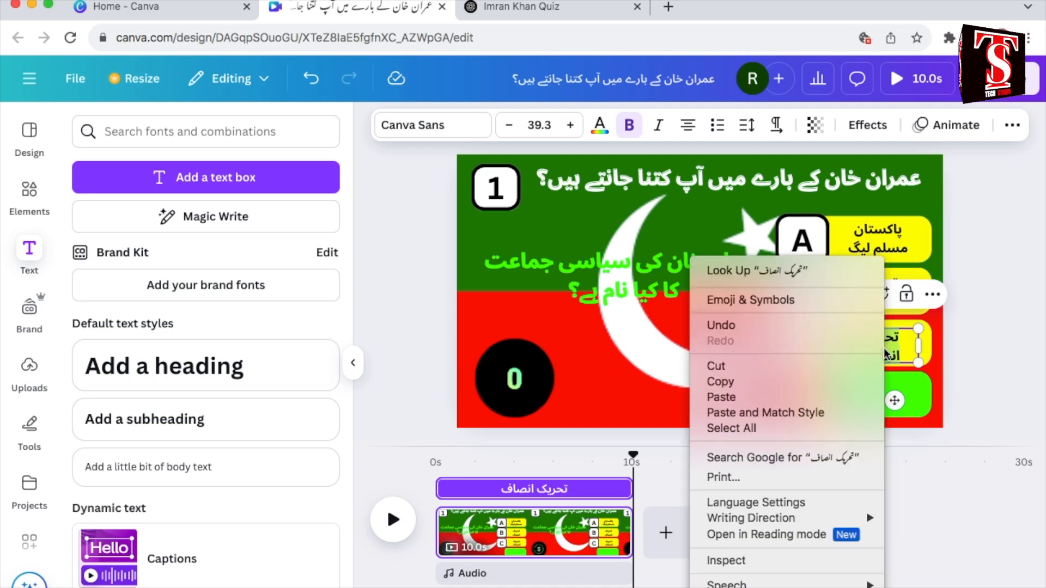
pyautogui.click(829, 399)
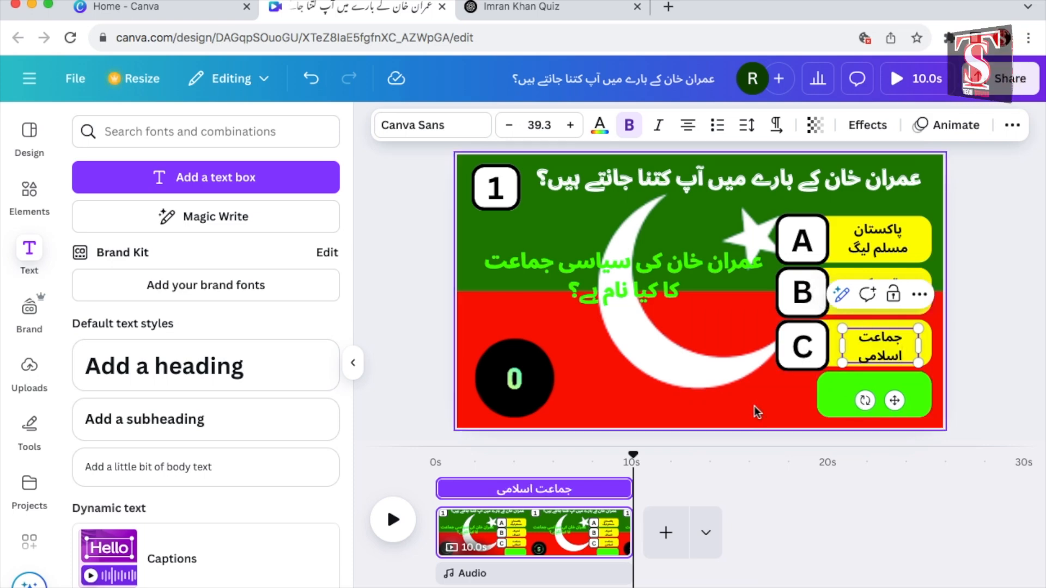
# Step: Preview the page and try preset text animations on the question number 1
pyautogui.click(392, 519)
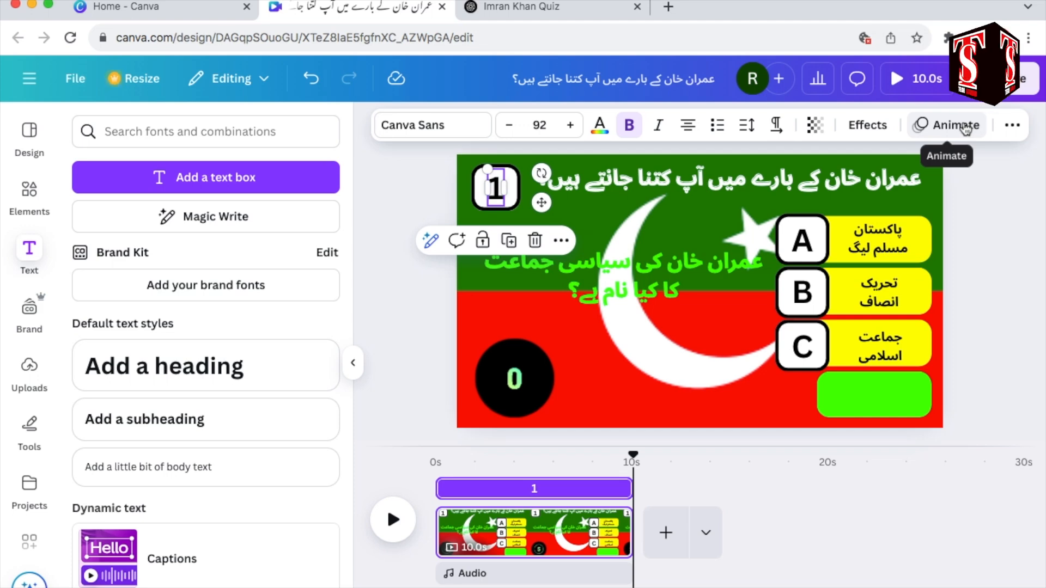
pyautogui.click(964, 126)
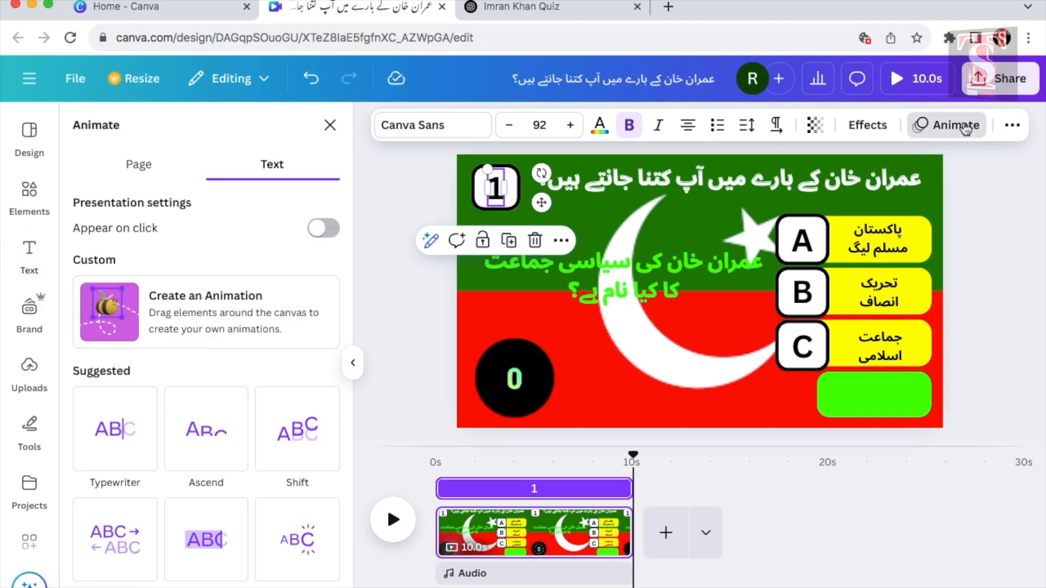
pyautogui.scroll(-10, 261, 371)
pyautogui.click(204, 360)
pyautogui.scroll(-3, 164, 326)
pyautogui.click(119, 289)
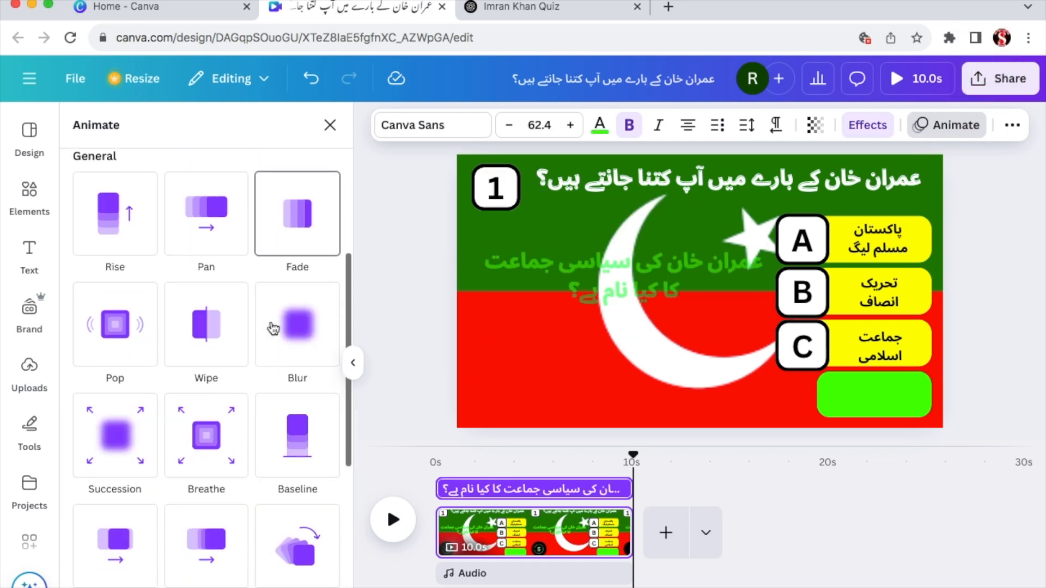
# Step: Give the green question text a Wipe animation on enter, with leftward direction and reduced speed
pyautogui.scroll(-1, 272, 327)
pyautogui.scroll(2, 228, 354)
pyautogui.click(205, 388)
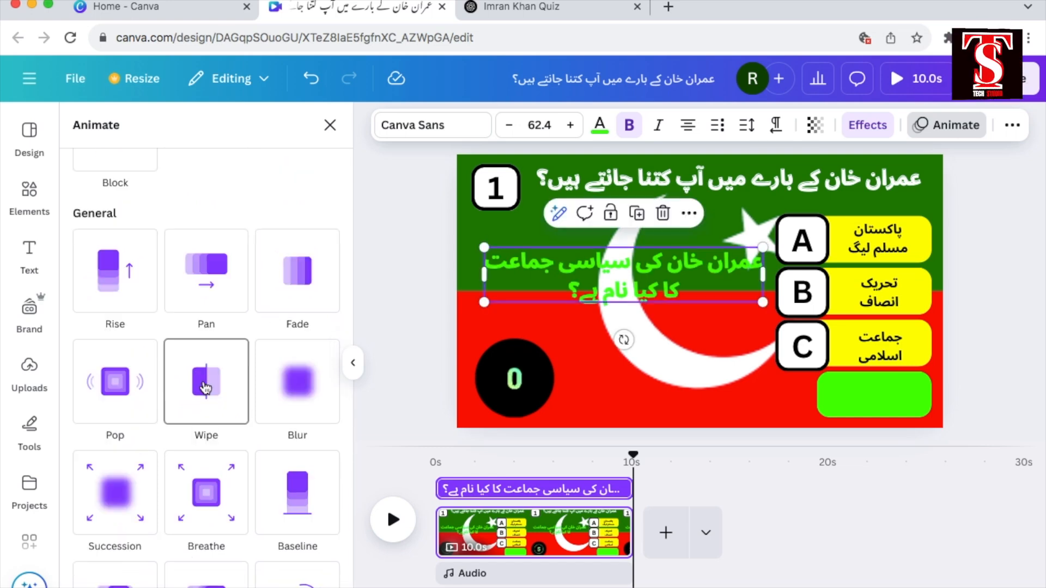
pyautogui.scroll(-3, 218, 387)
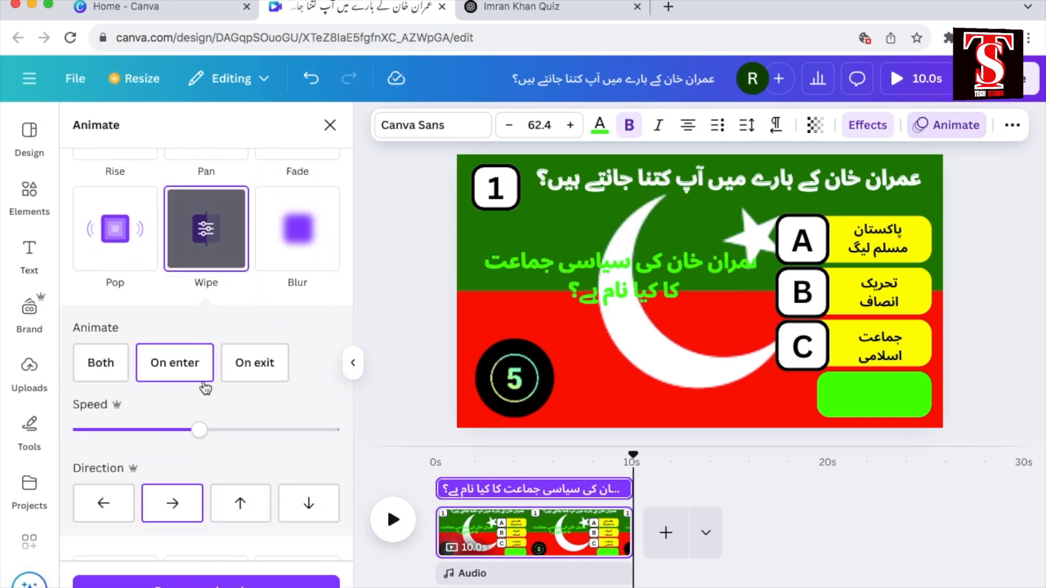
pyautogui.click(105, 362)
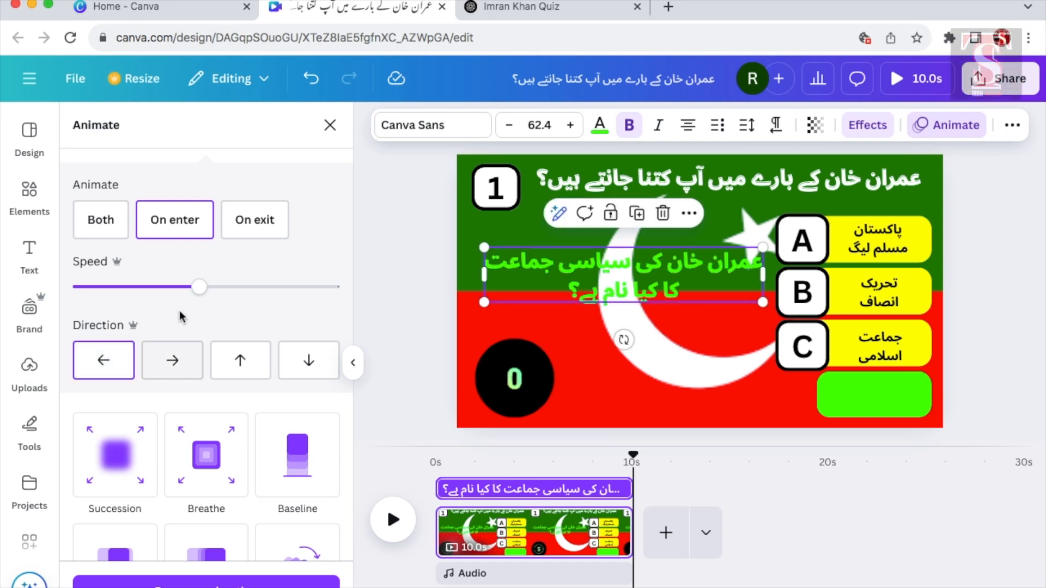
pyautogui.moveTo(200, 287); pyautogui.dragTo(152, 287)
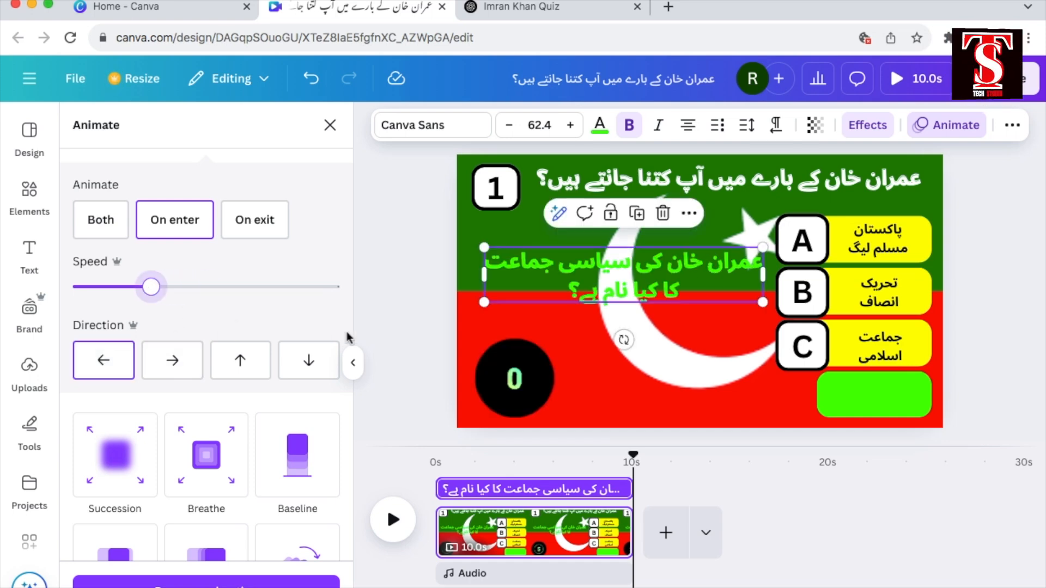
pyautogui.click(875, 241)
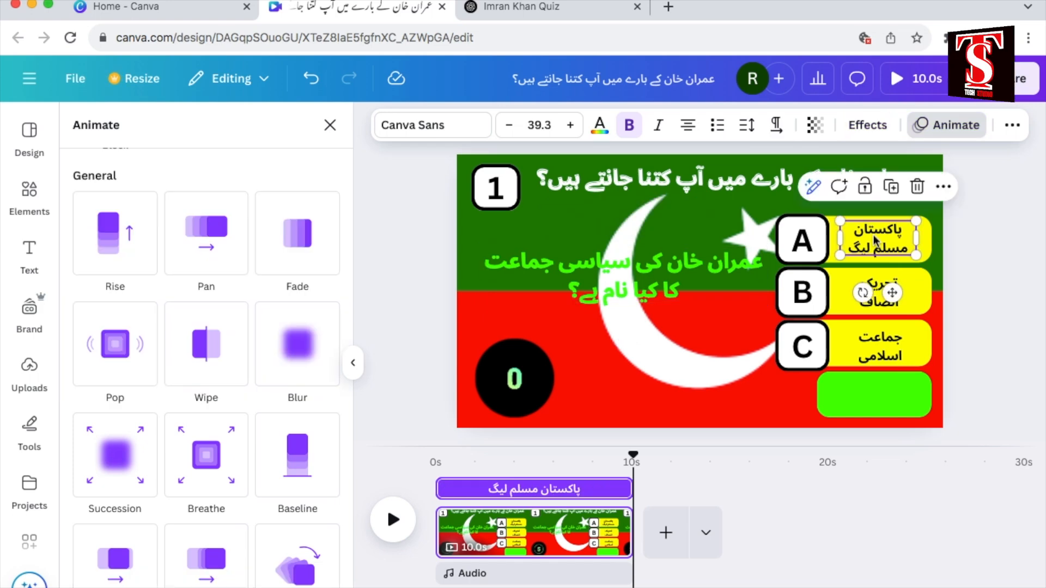
pyautogui.click(883, 306)
pyautogui.click(675, 275)
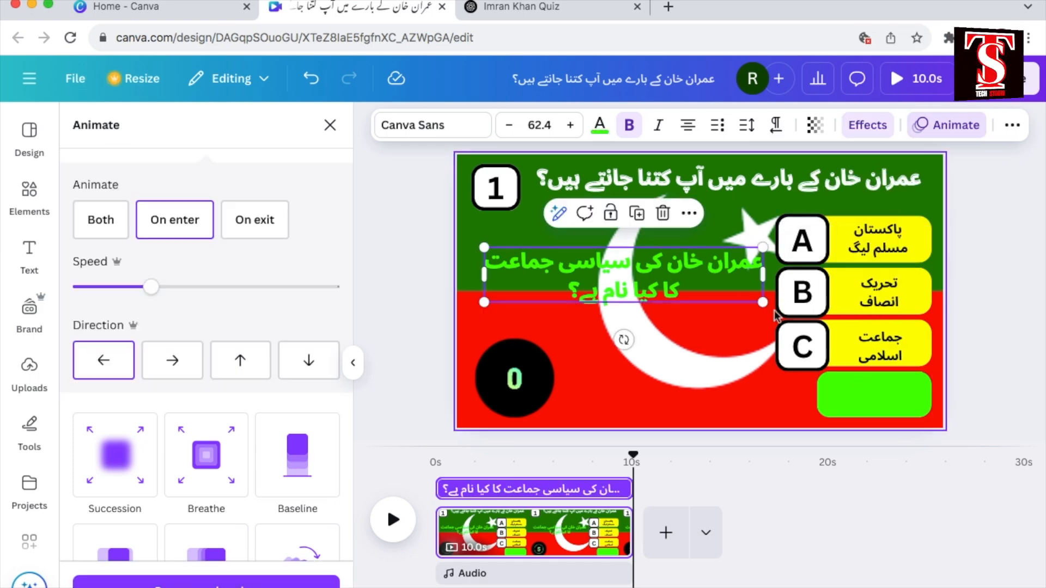
# Step: Group the three answer texts on the yellow bars and give the group a Pan animation on enter with leftward direction
pyautogui.click(881, 244)
pyautogui.keyDown('shift'); pyautogui.click(881, 276); pyautogui.keyUp('shift')
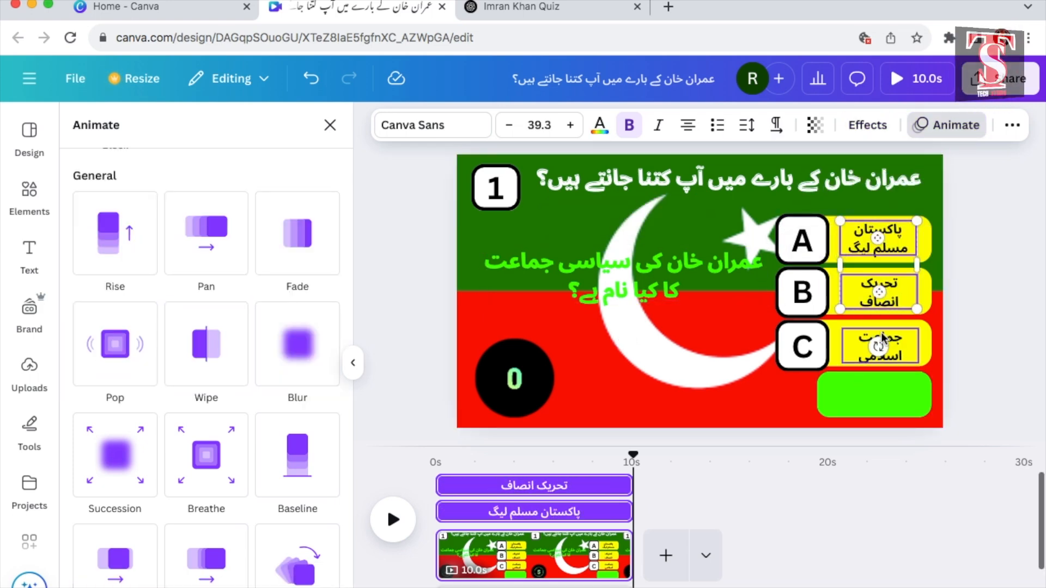
pyautogui.keyDown('shift'); pyautogui.click(882, 334); pyautogui.keyUp('shift')
pyautogui.click(839, 186)
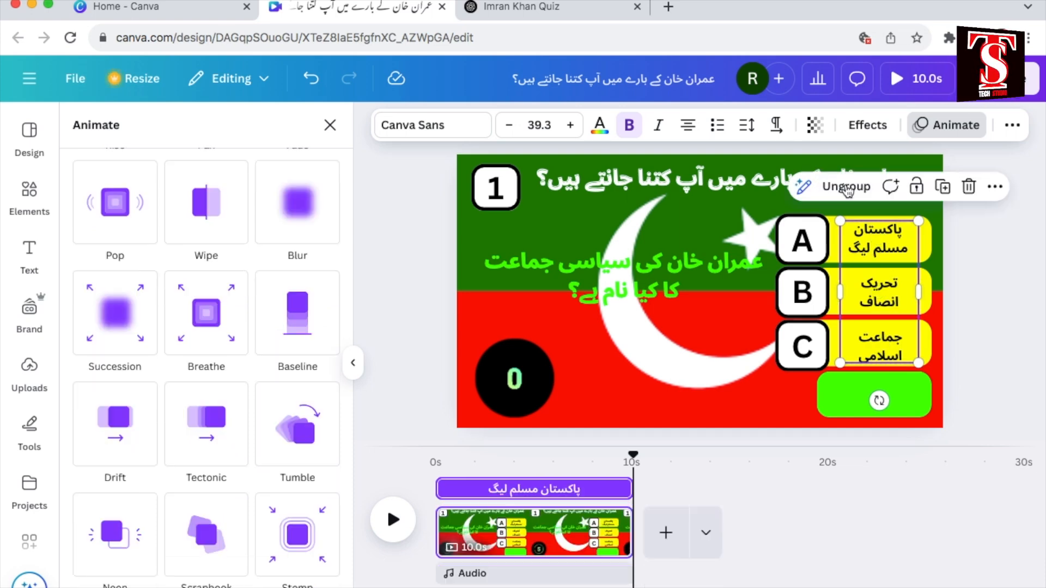
pyautogui.click(214, 234)
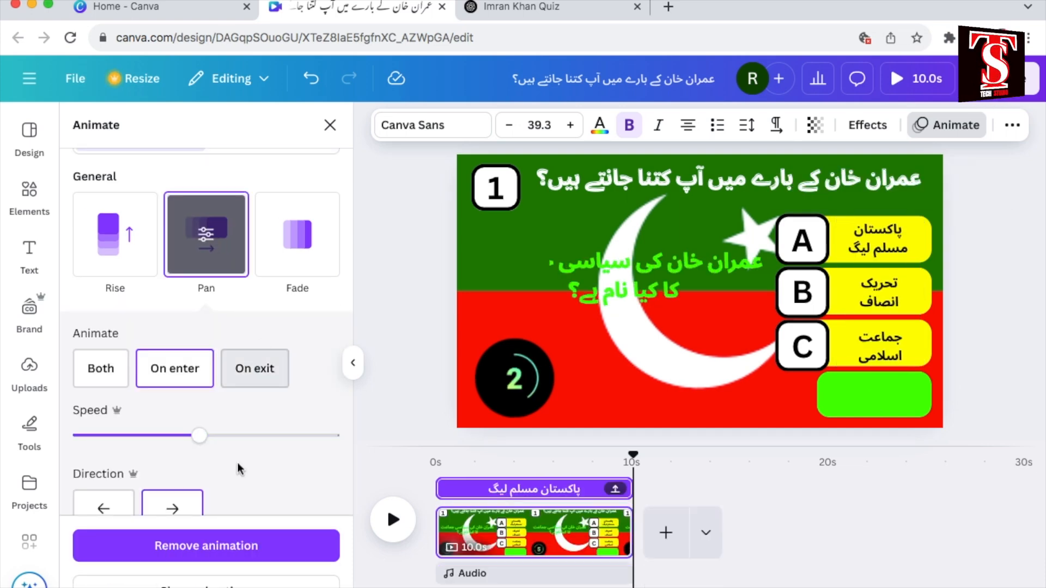
pyautogui.scroll(-3, 164, 349)
pyautogui.click(105, 377)
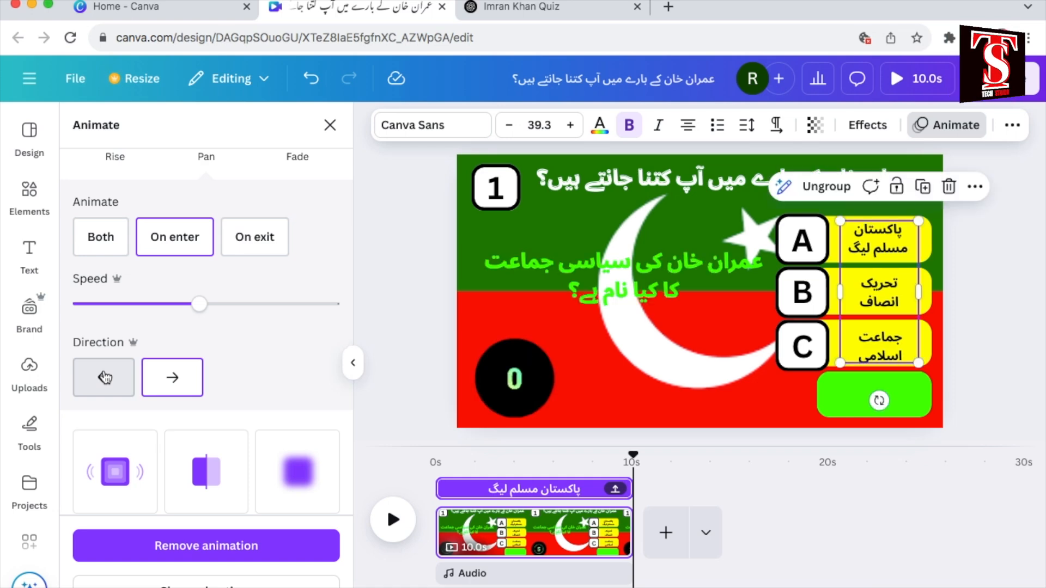
# Step: Group the letters A, B and C and add the Pulse effect to the group at low intensity
pyautogui.click(808, 244)
pyautogui.click(807, 243)
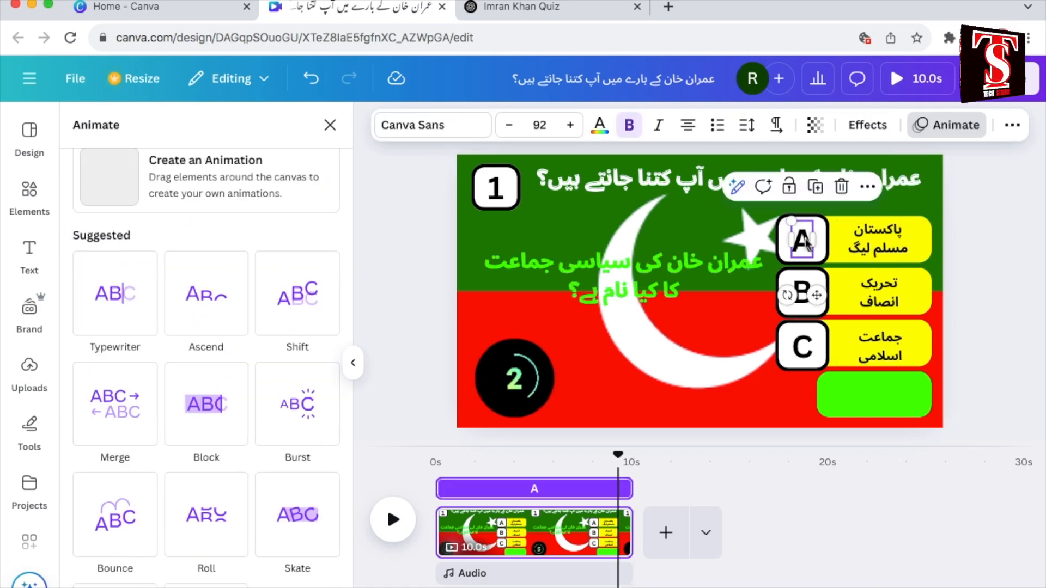
pyautogui.keyDown('shift'); pyautogui.click(803, 294); pyautogui.keyUp('shift')
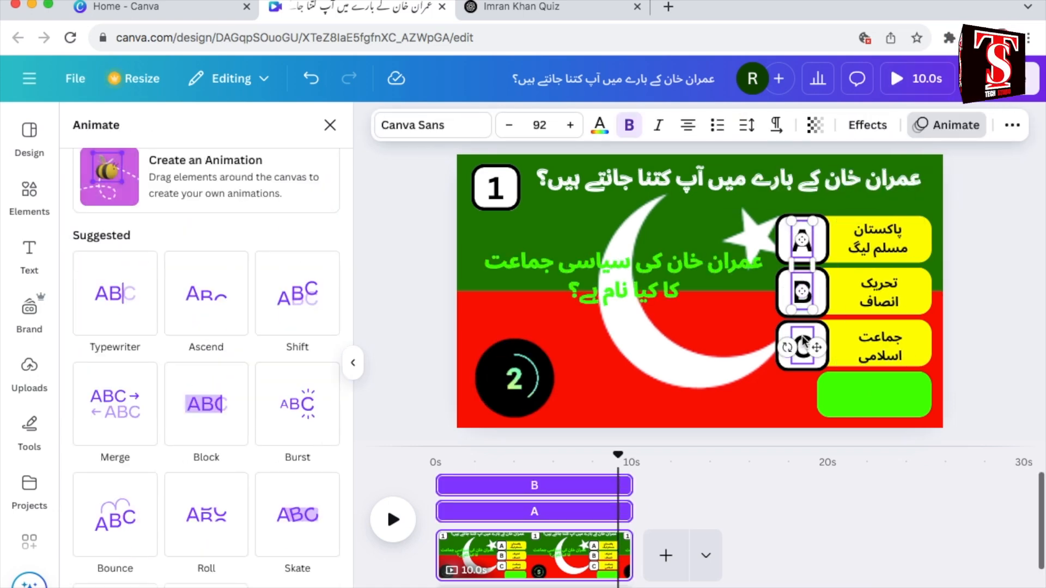
pyautogui.keyDown('shift'); pyautogui.click(801, 344); pyautogui.keyUp('shift')
pyautogui.click(763, 187)
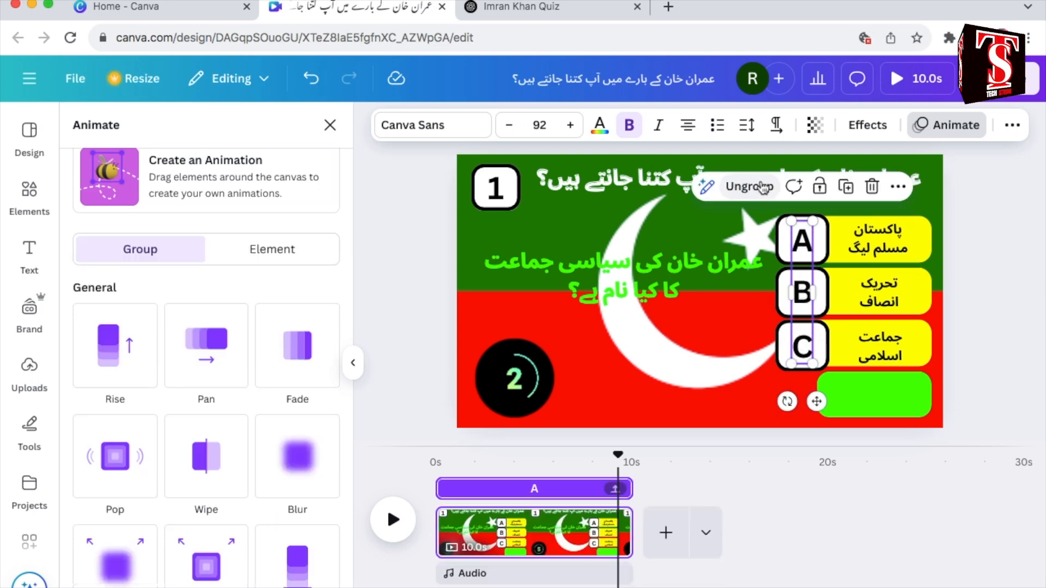
pyautogui.scroll(-8, 207, 354)
pyautogui.click(297, 434)
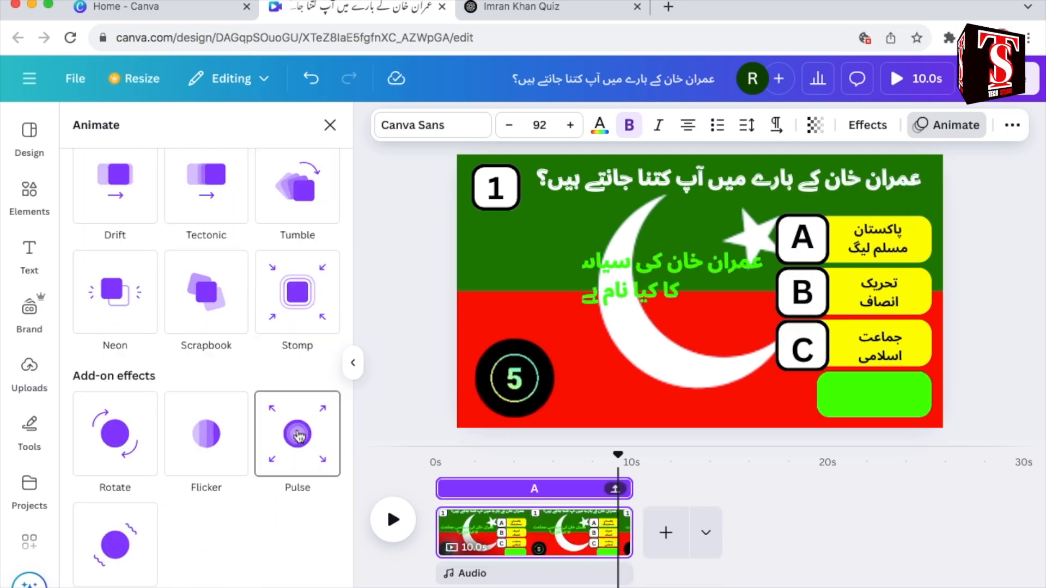
pyautogui.click(297, 434)
pyautogui.moveTo(134, 349); pyautogui.dragTo(120, 351)
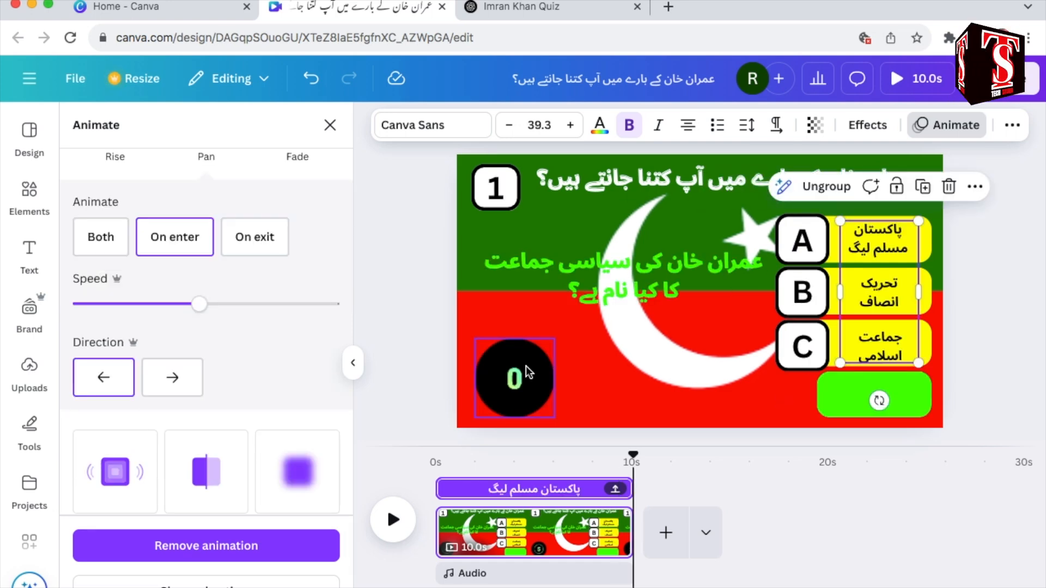
# Step: Apply the Rise animation to the countdown timer and the Pop animation to the empty green bar
pyautogui.click(526, 367)
pyautogui.scroll(5, 120, 369)
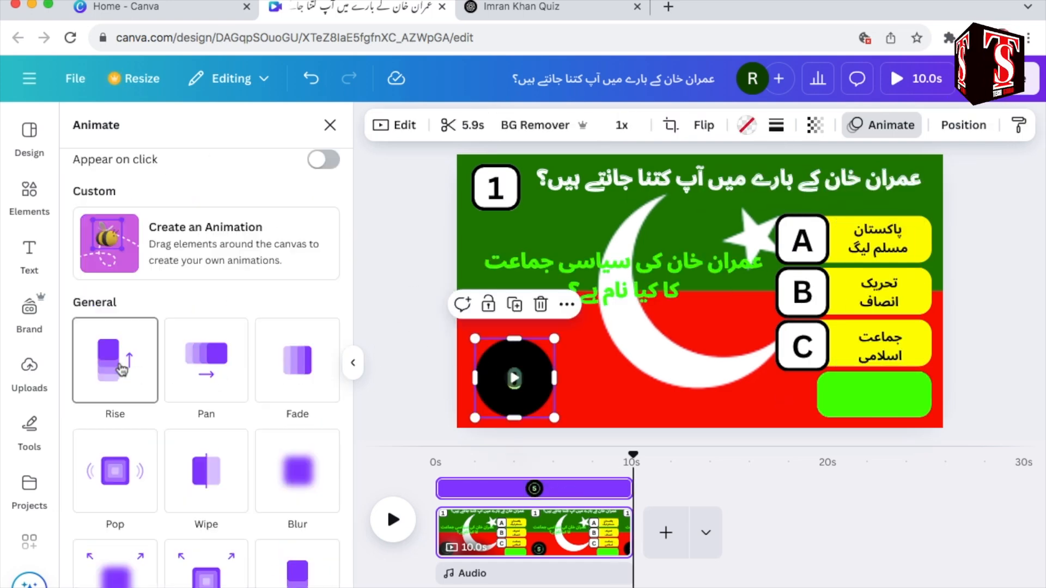
pyautogui.click(121, 369)
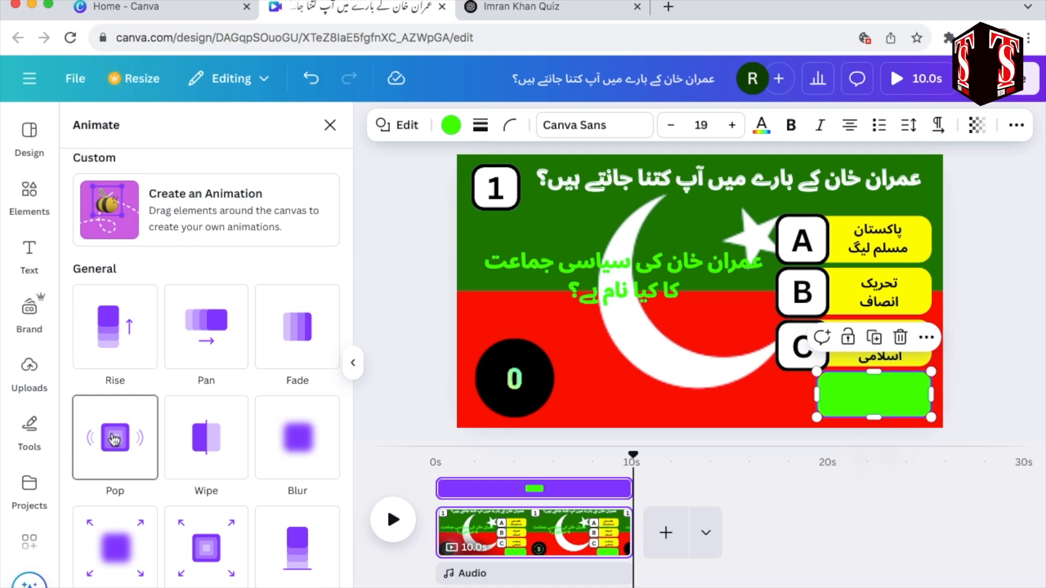
pyautogui.click(114, 440)
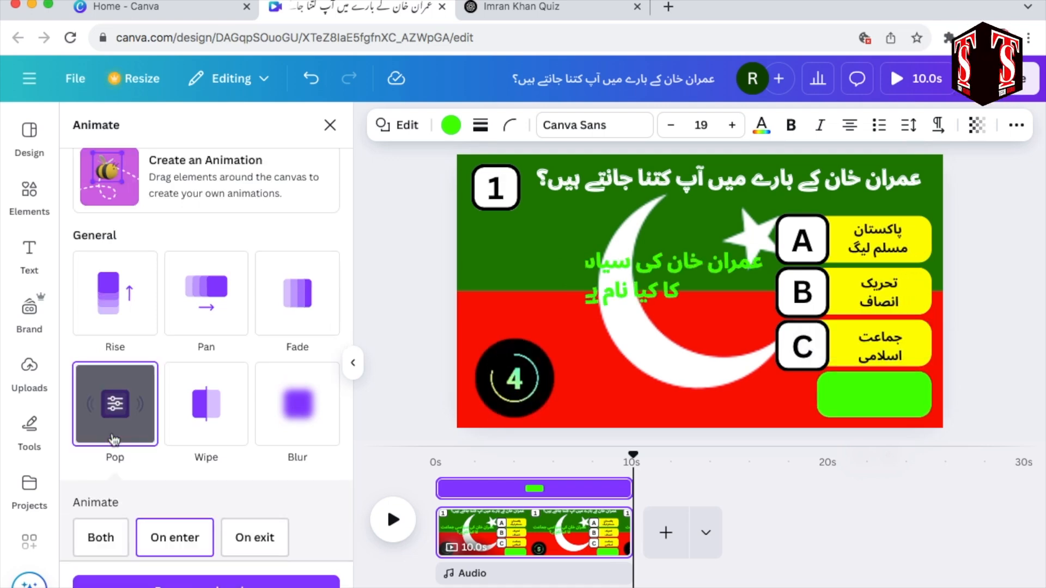
pyautogui.click(762, 382)
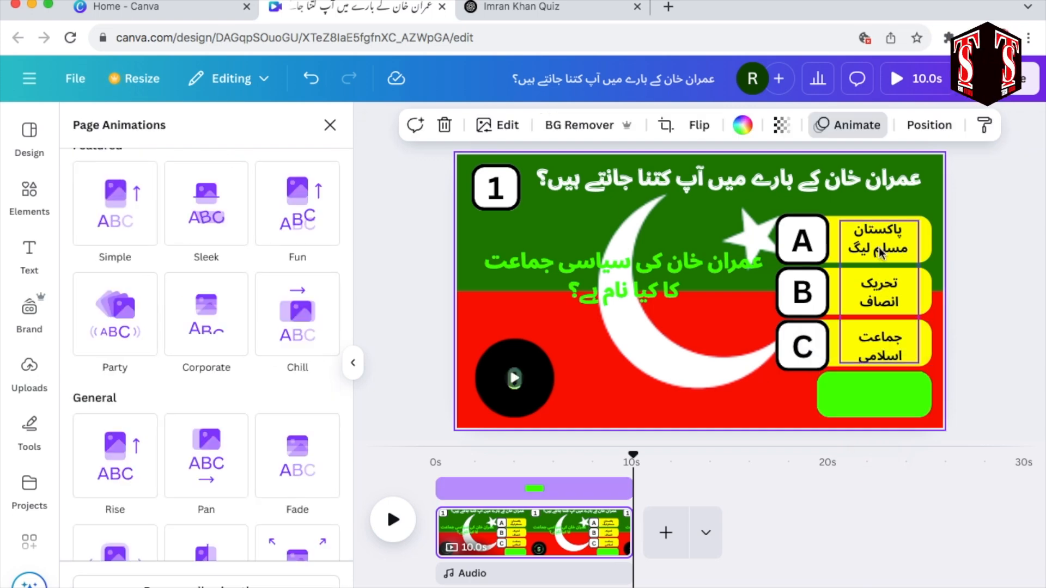
# Step: Rewind the timeline to the start to review the page's animations, and inspect the A, B, C letter group's animation
pyautogui.moveTo(633, 456); pyautogui.dragTo(429, 470)
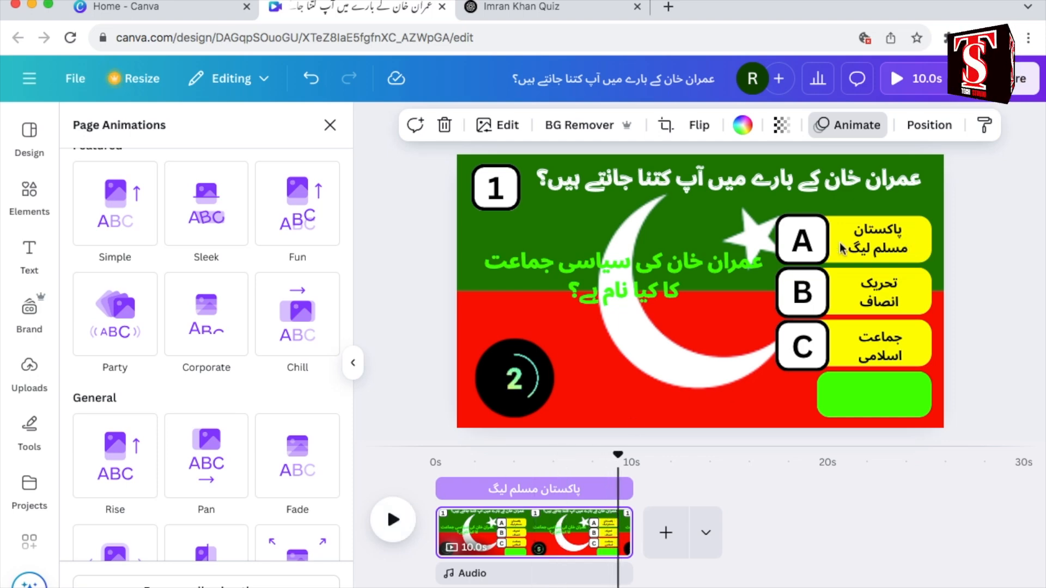
pyautogui.click(808, 246)
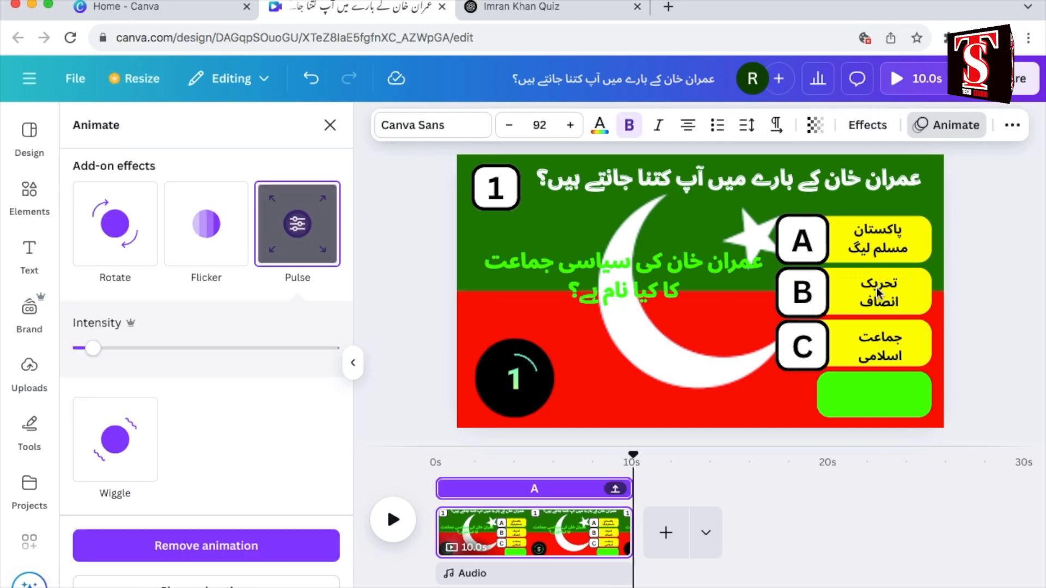
# Step: Ungroup the three answer texts on the yellow bars and the group of letters A, B and C
pyautogui.click(858, 242)
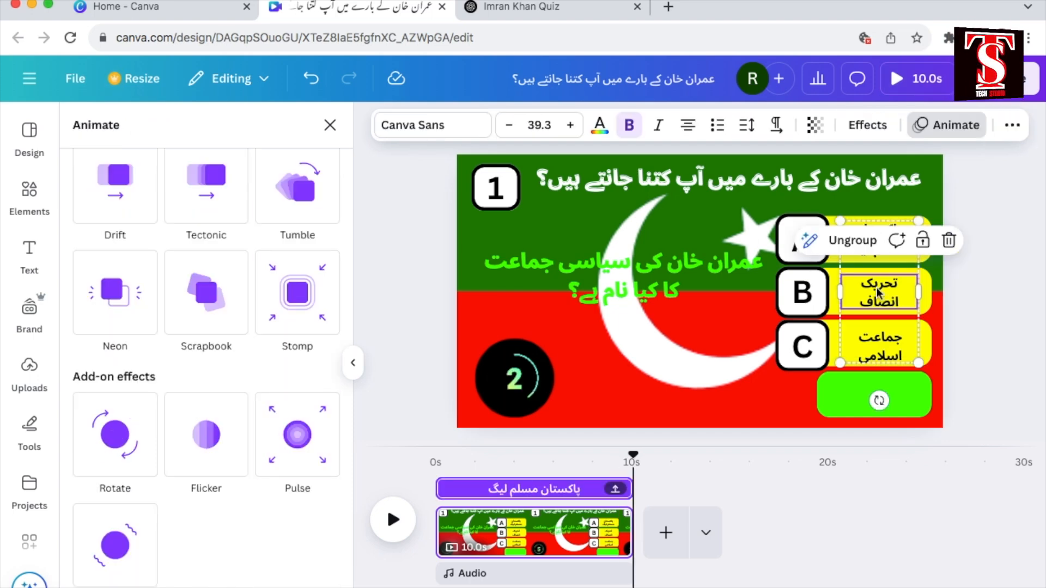
pyautogui.click(857, 243)
pyautogui.click(785, 242)
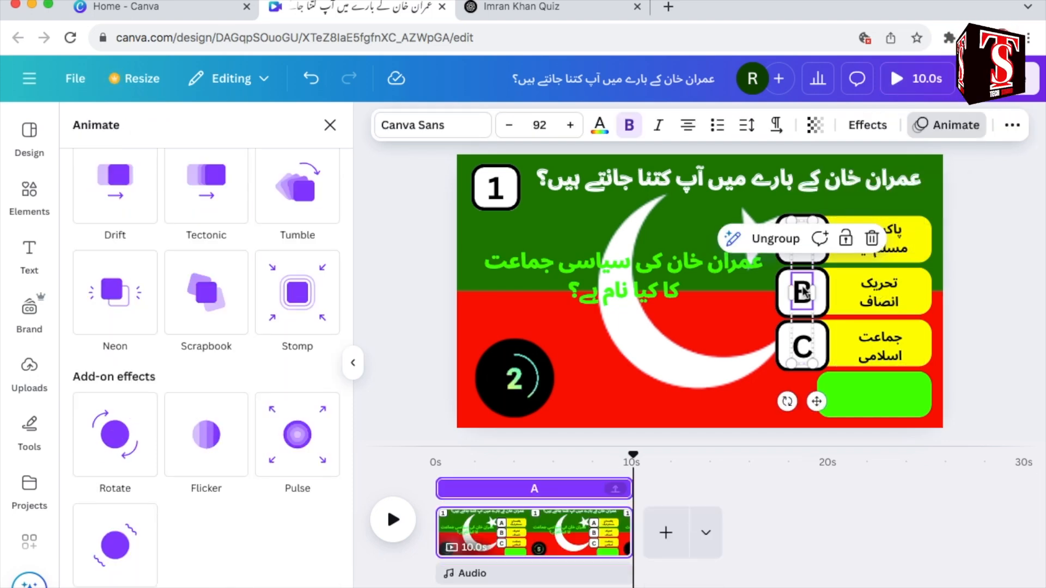
pyautogui.click(776, 240)
# Step: Add a heading text reading "Ans" and place it on the empty green bar below the answers
pyautogui.click(660, 387)
pyautogui.click(30, 254)
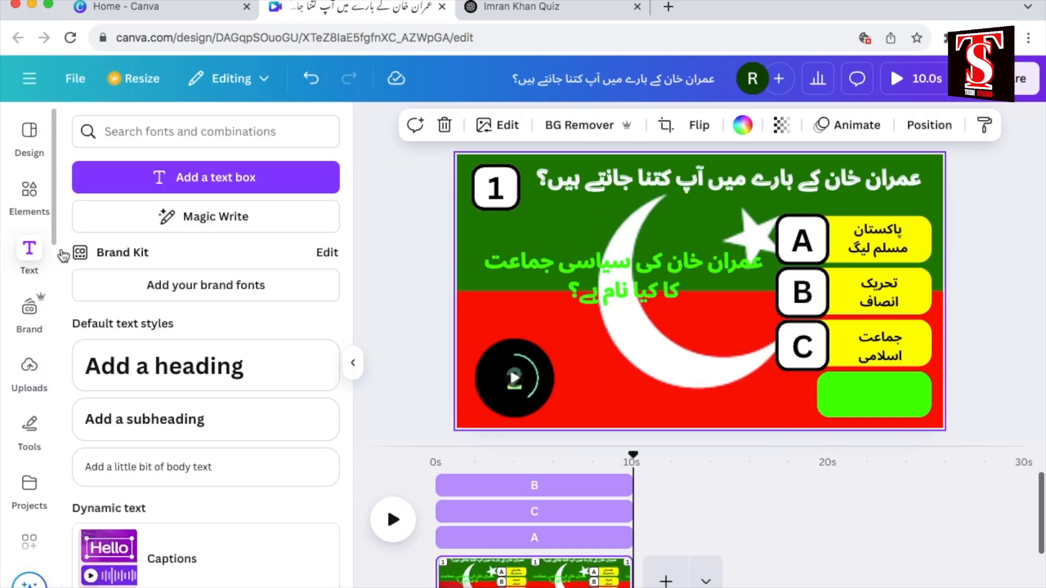
pyautogui.click(164, 375)
pyautogui.write('Ans')
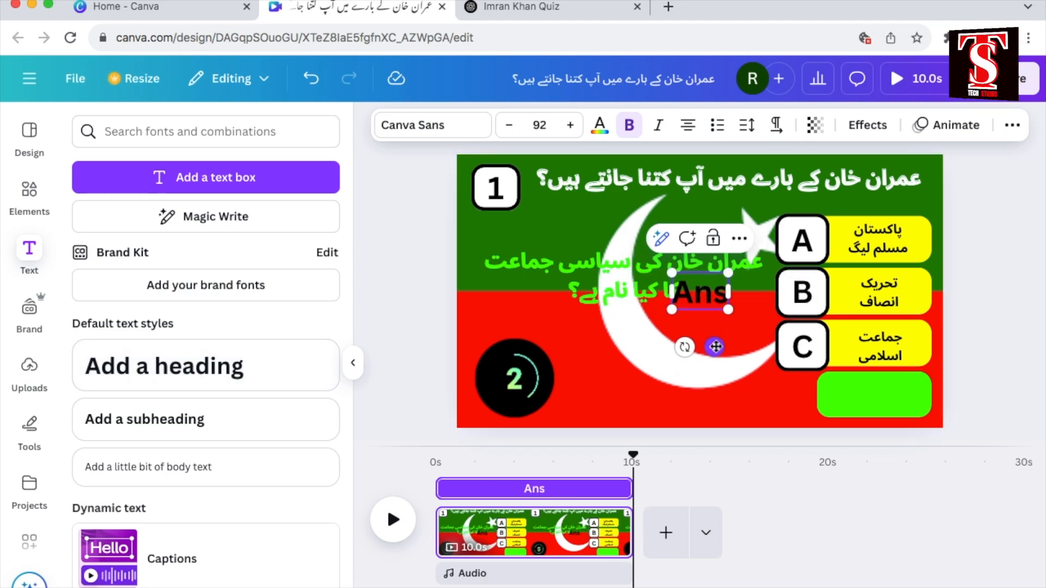
pyautogui.moveTo(715, 349); pyautogui.dragTo(892, 446)
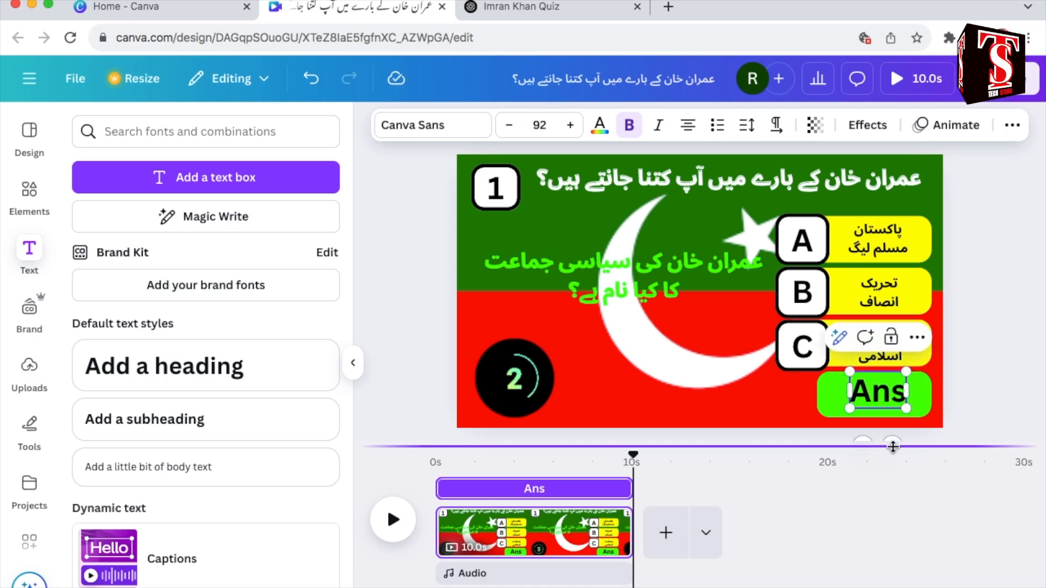
pyautogui.click(692, 399)
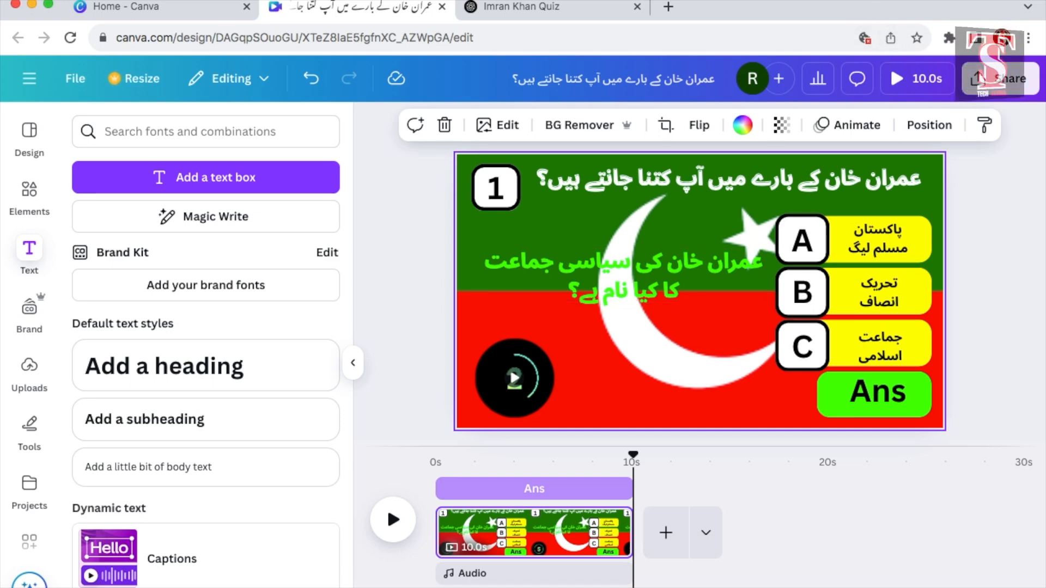
# Step: Play the page and trim the green question text's timing so it starts at 1.0 s
pyautogui.press('space')
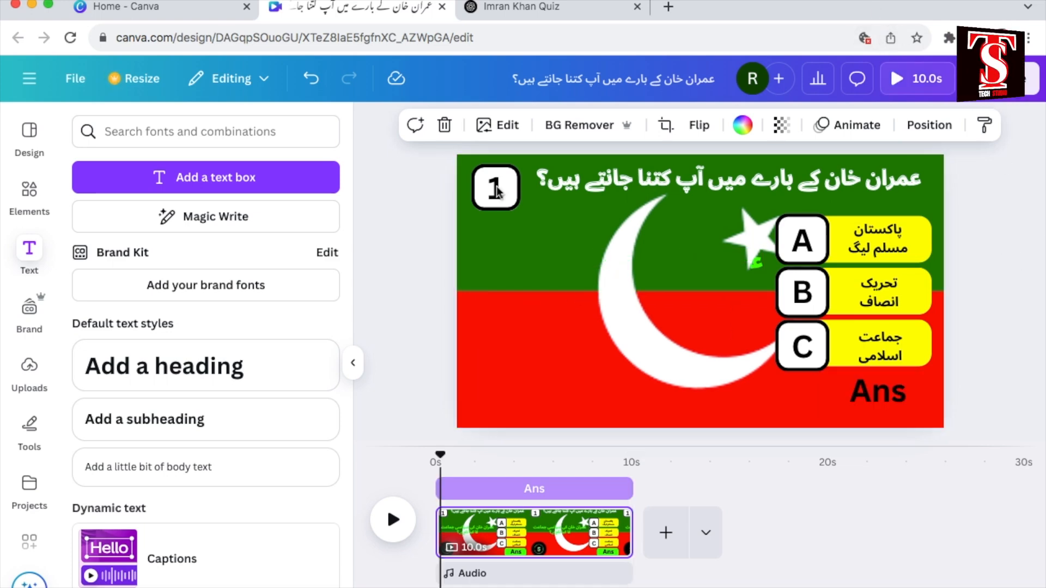
pyautogui.click(497, 190)
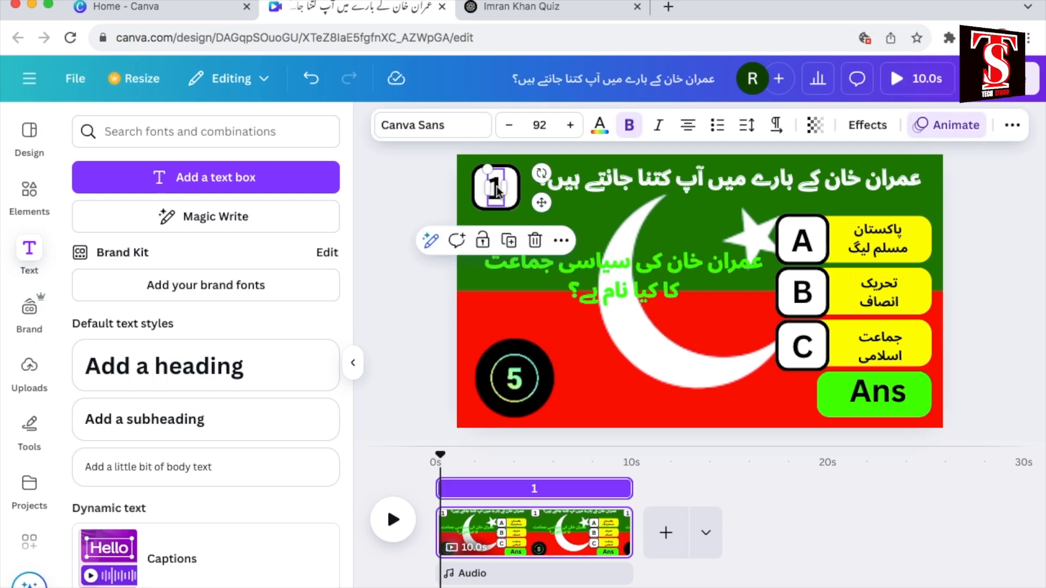
pyautogui.click(544, 272)
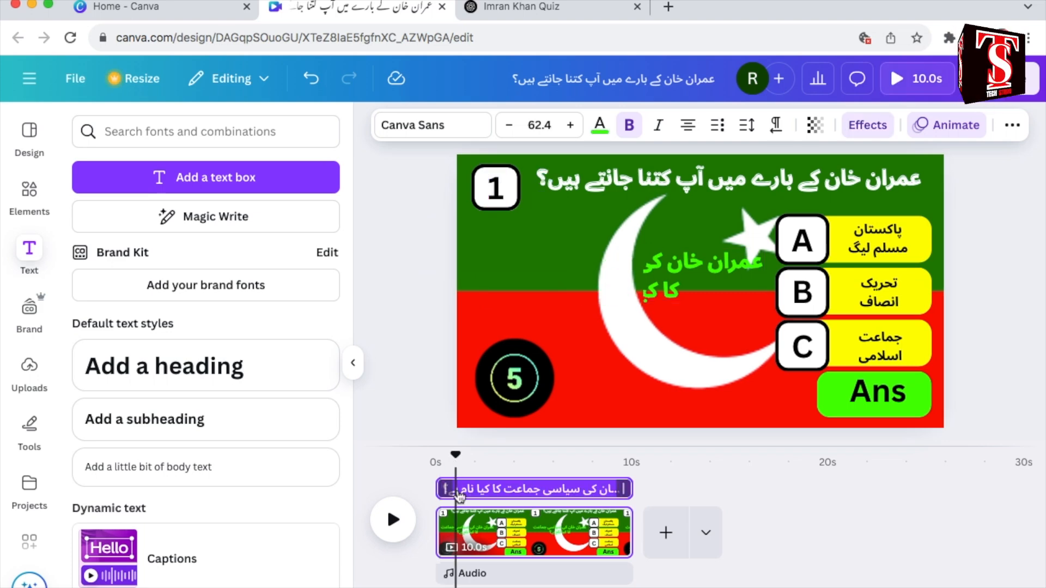
pyautogui.moveTo(445, 489); pyautogui.dragTo(459, 490)
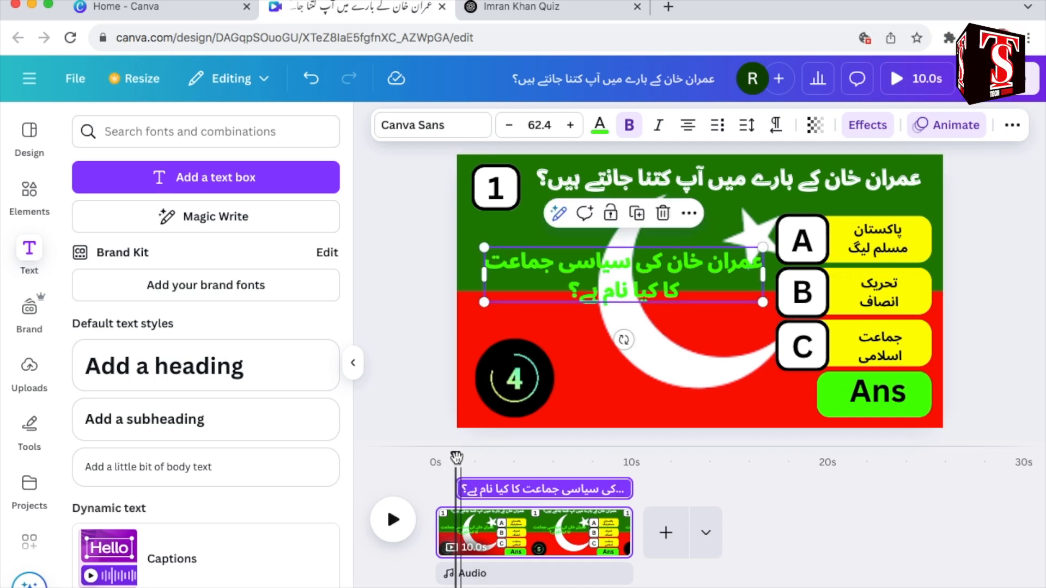
pyautogui.moveTo(456, 459)
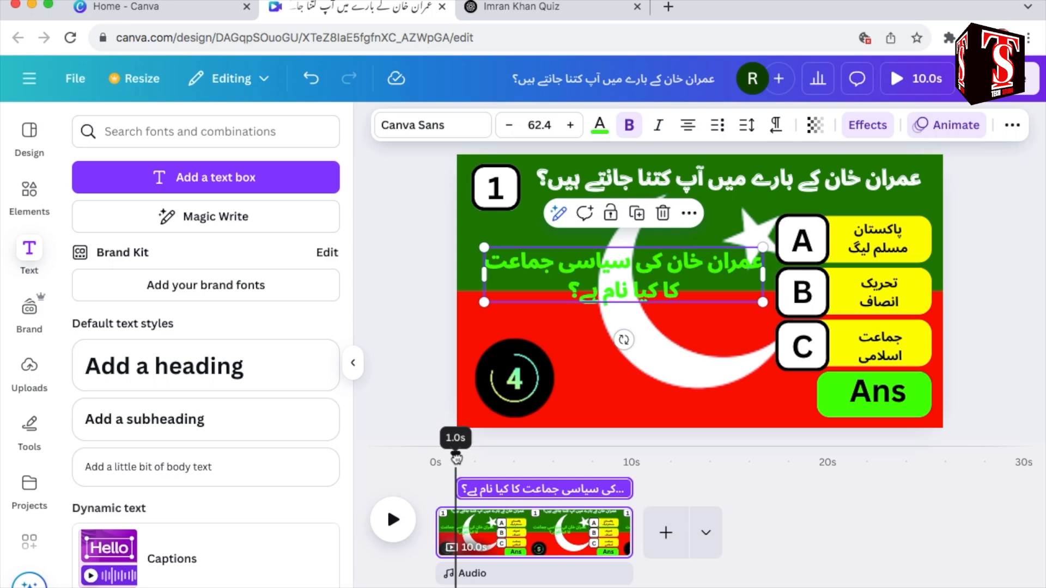
# Step: Shorten the countdown timer's timing to end at 8.6 s and make the green bar start at that point
pyautogui.click(531, 375)
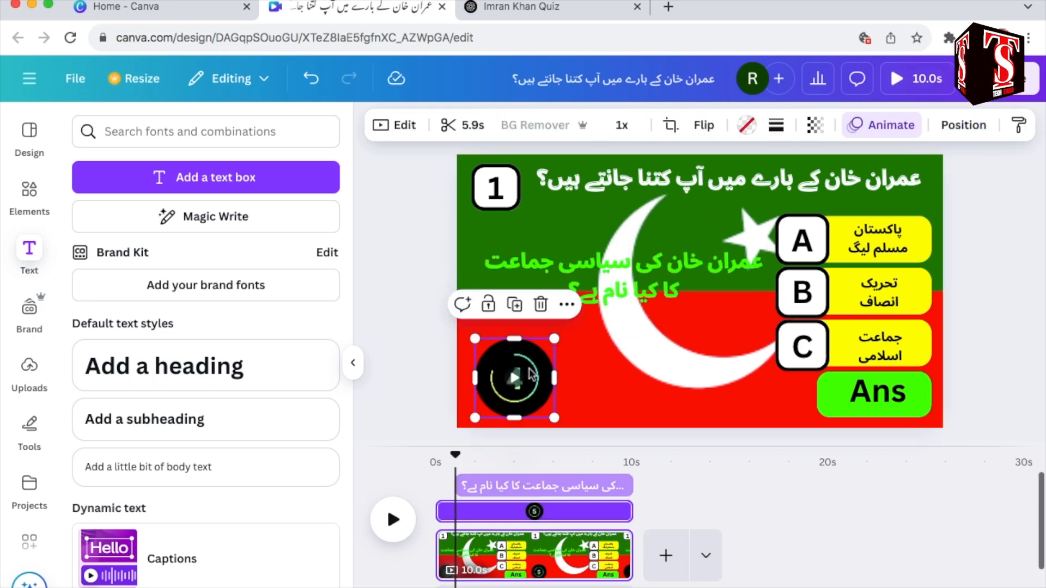
pyautogui.click(606, 493)
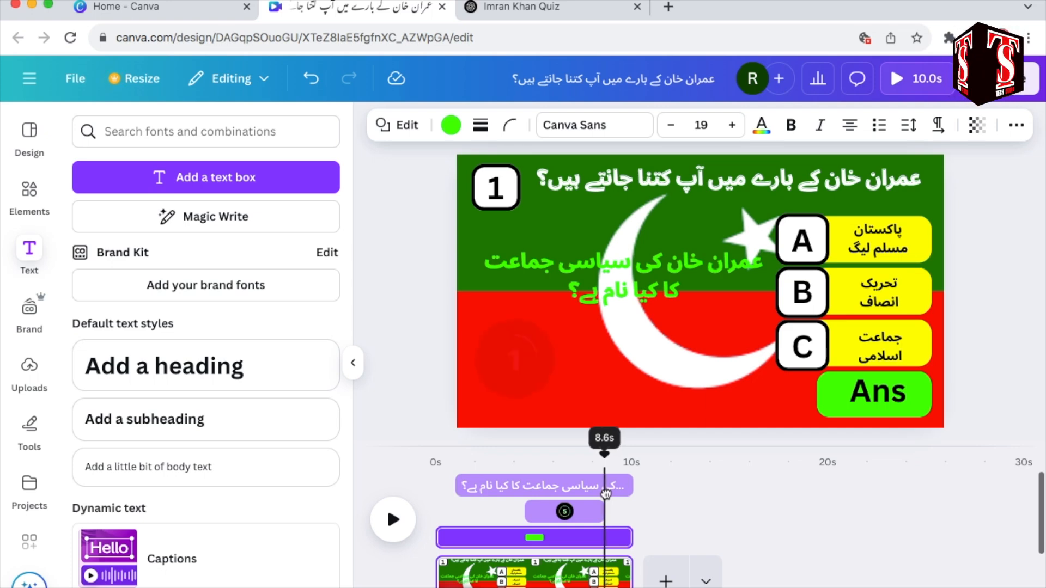
pyautogui.moveTo(444, 538)
pyautogui.moveTo(445, 539); pyautogui.dragTo(612, 546)
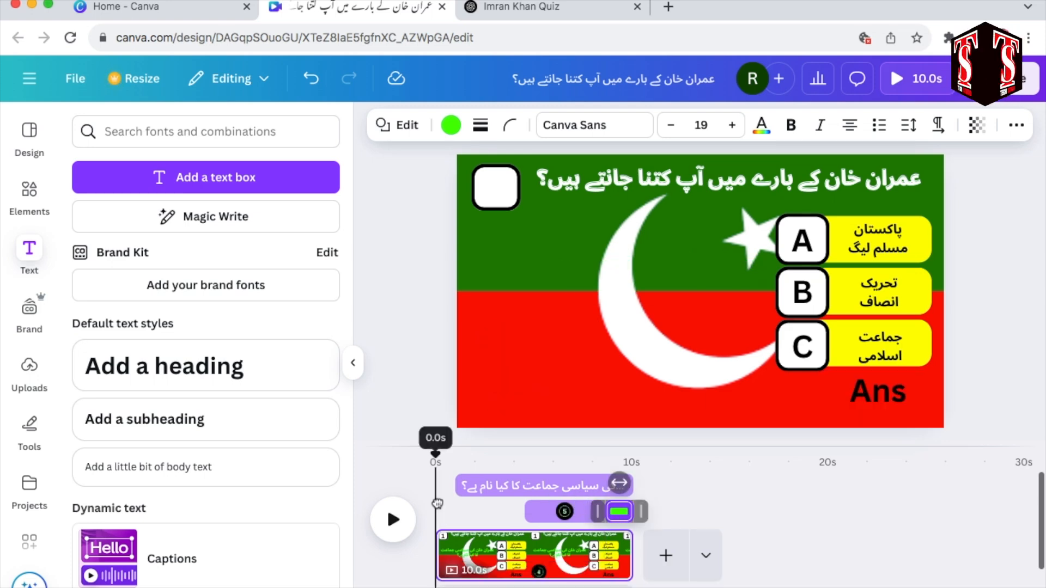
# Step: Find the audio "Champagne Cork Pop 1" and add it at the start of the timeline for the question number
pyautogui.click(390, 521)
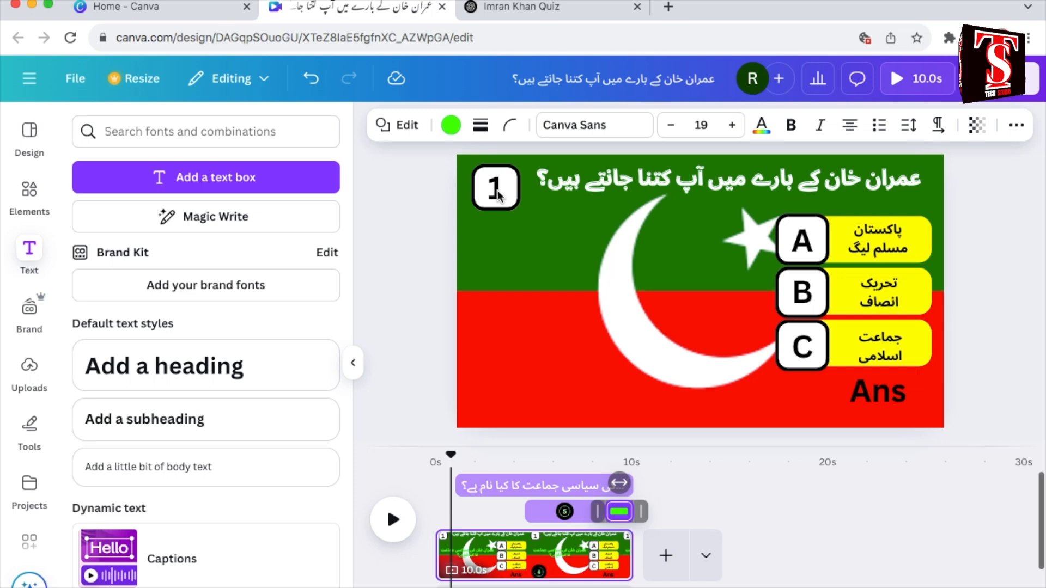
pyautogui.click(497, 195)
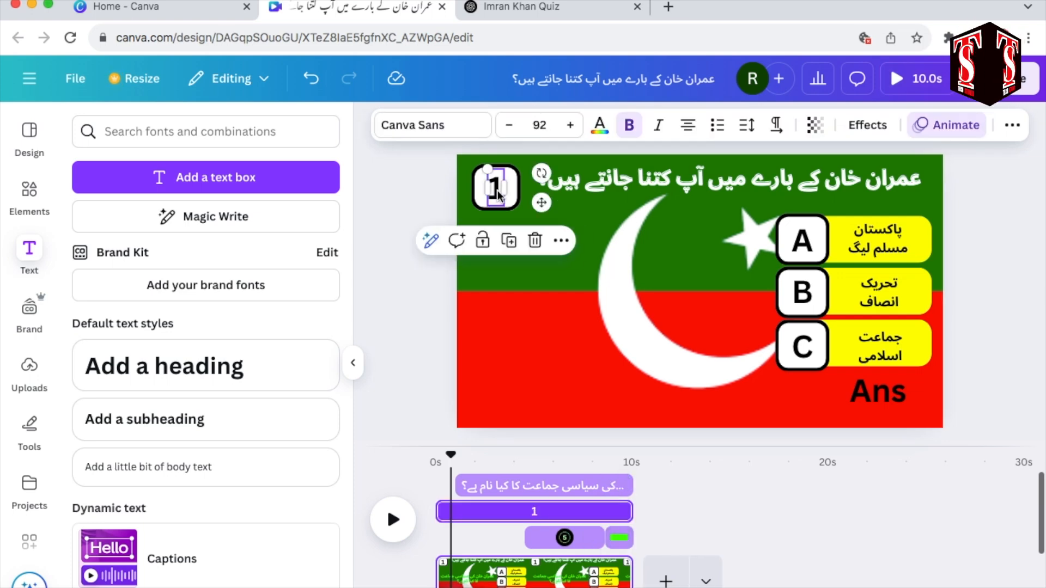
pyautogui.click(29, 189)
pyautogui.click(239, 133)
pyautogui.write('cork')
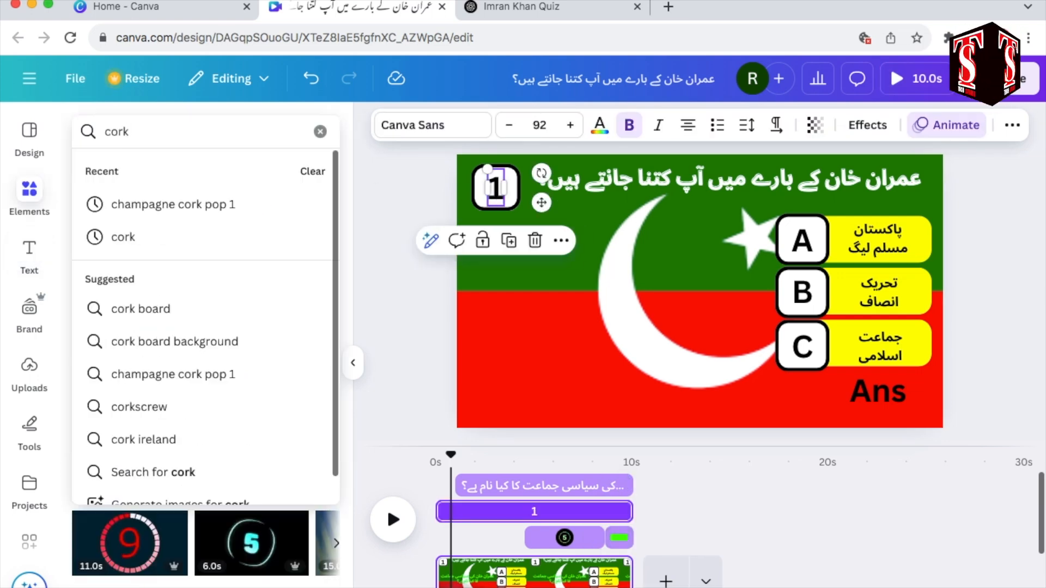
pyautogui.click(184, 210)
pyautogui.click(122, 171)
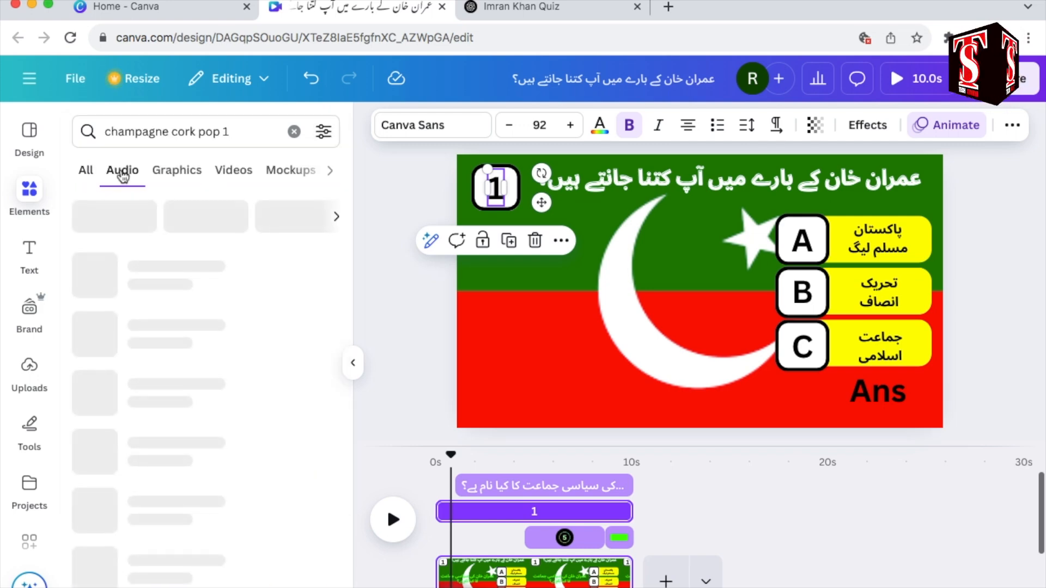
pyautogui.click(436, 460)
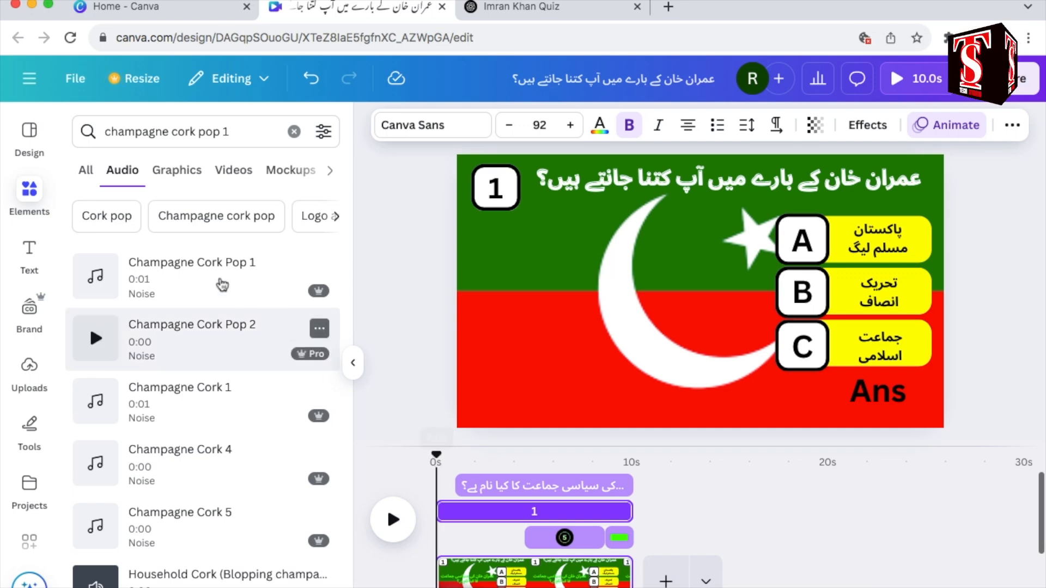
pyautogui.click(178, 273)
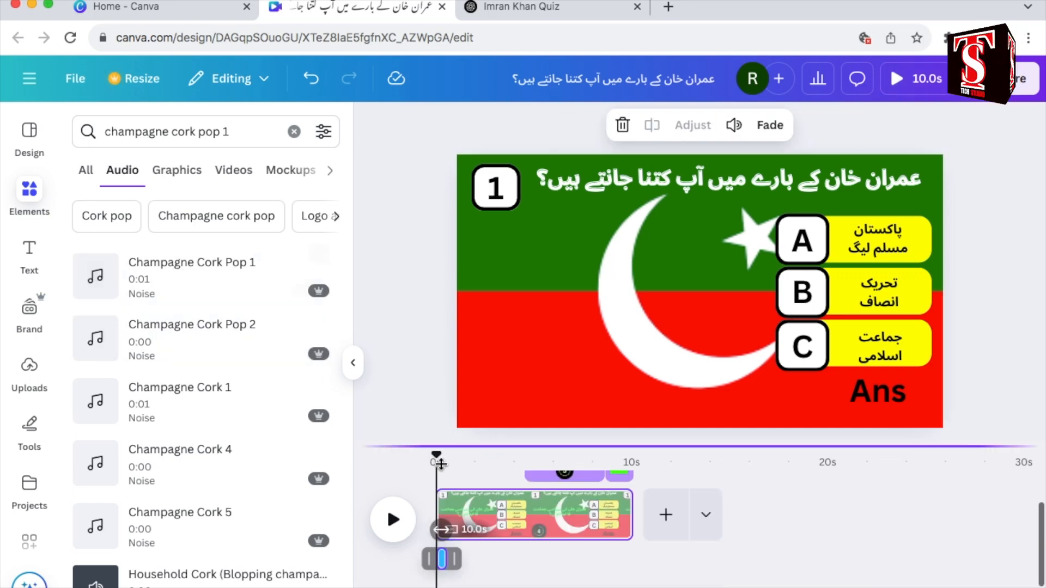
# Step: Search for "Typewriter typing", add the Typewriter Type 9 sound under the question text and trim it to 3.0 s
pyautogui.click(697, 270)
pyautogui.write('ty')
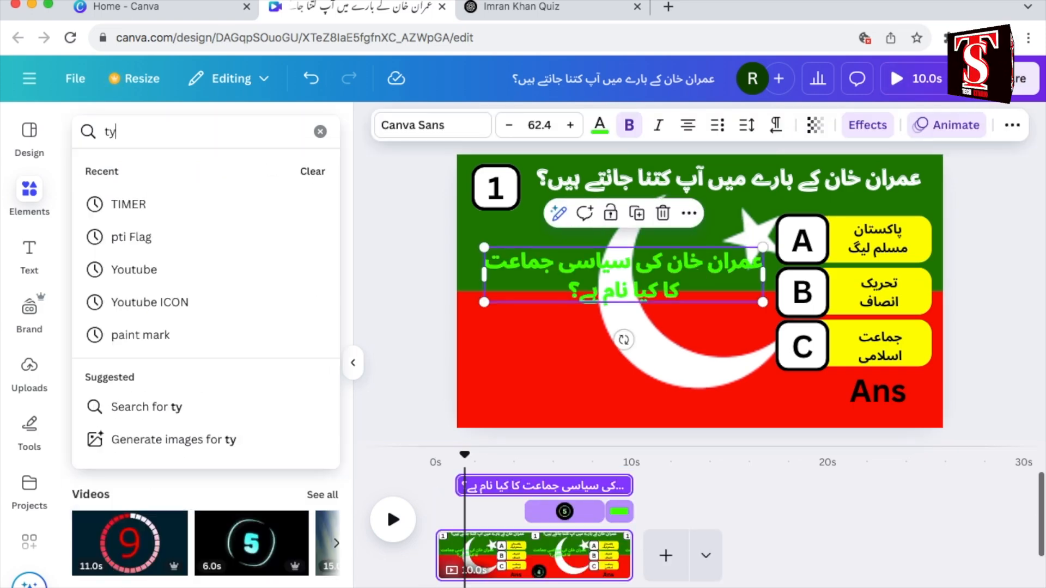
pyautogui.write('pin')
pyautogui.click(141, 236)
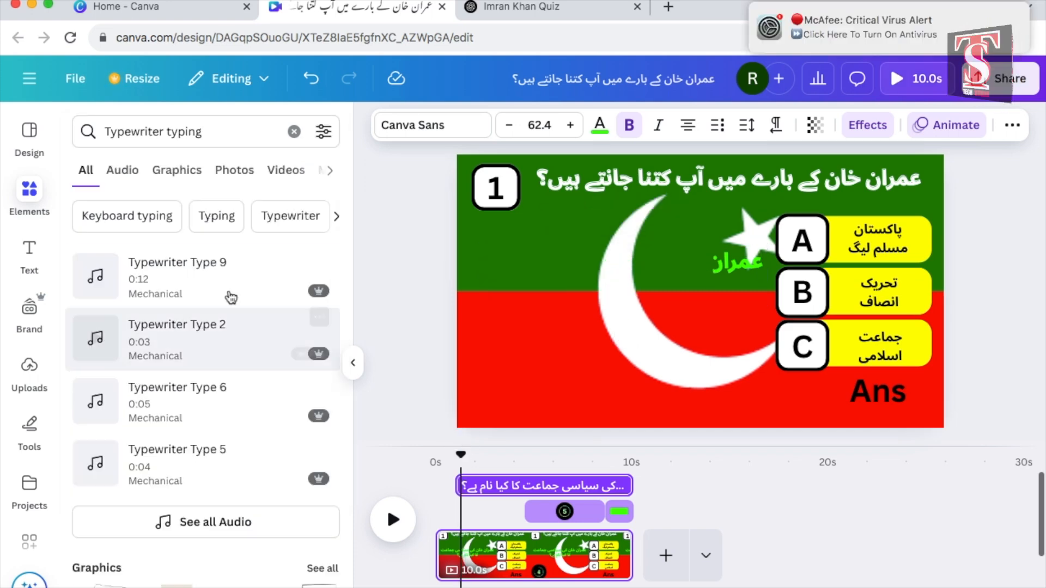
pyautogui.click(176, 273)
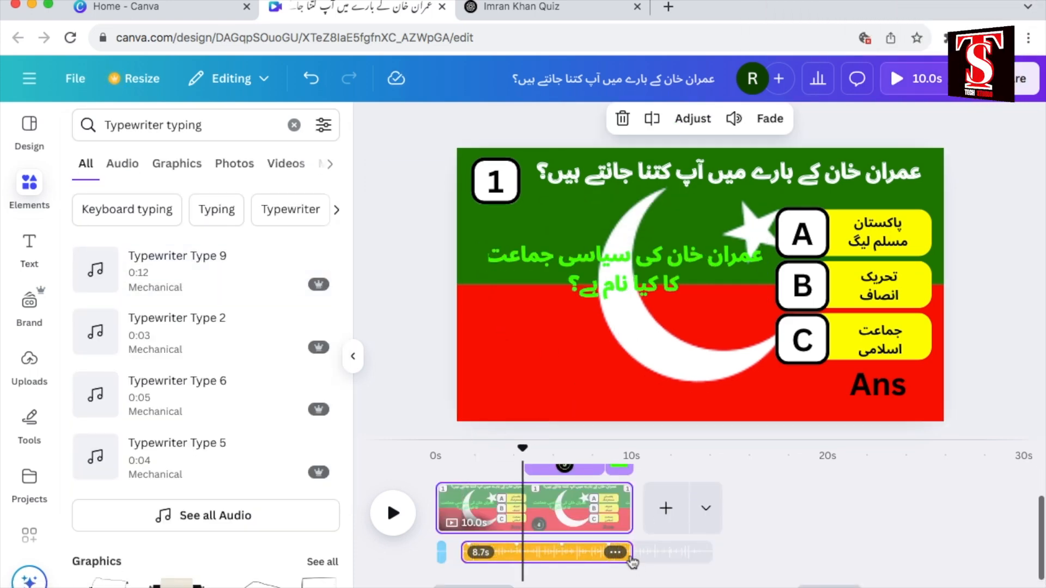
pyautogui.moveTo(626, 554); pyautogui.dragTo(515, 554)
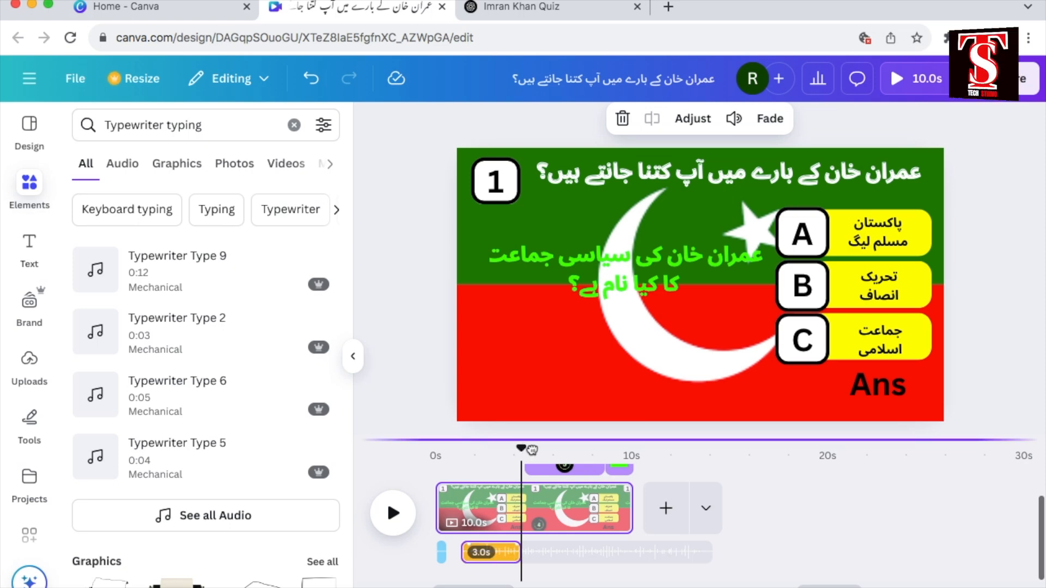
# Step: Search for "egg timer", add the Egg Timer Tic Toc sound where the countdown begins and trim it to 3.3 s
pyautogui.moveTo(524, 449); pyautogui.dragTo(533, 449)
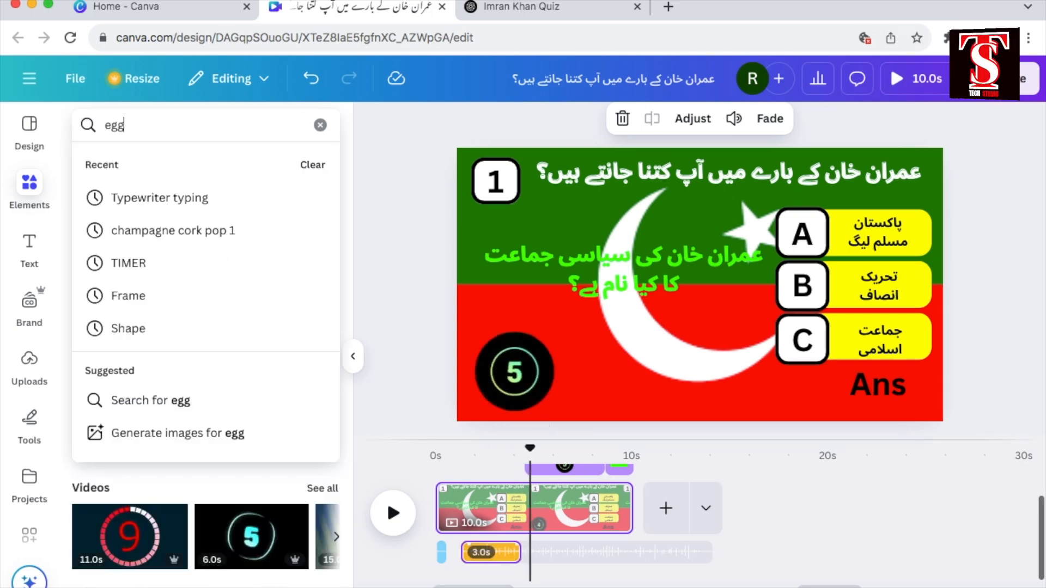
pyautogui.write('timer')
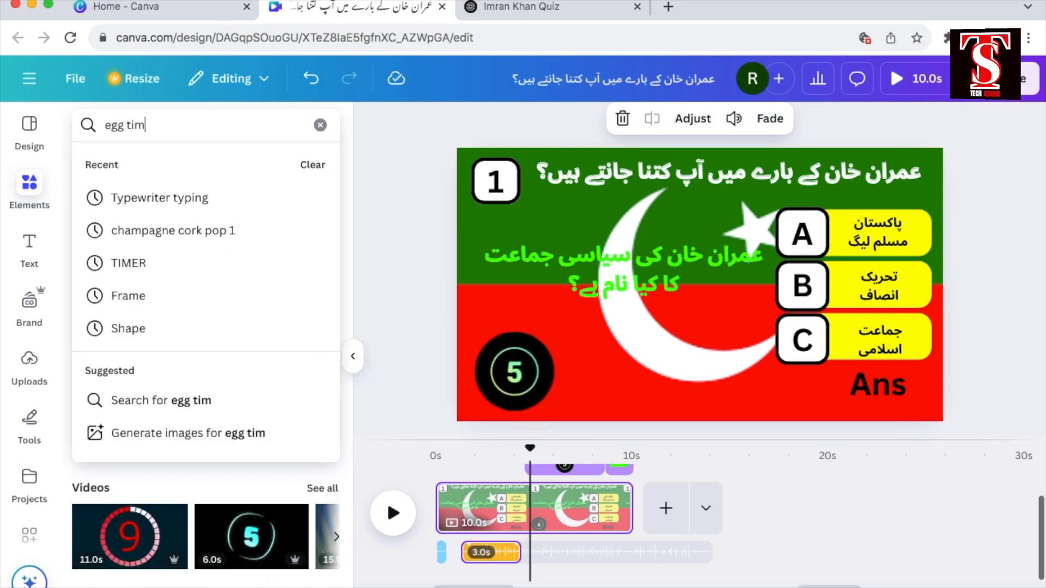
pyautogui.press('Return')
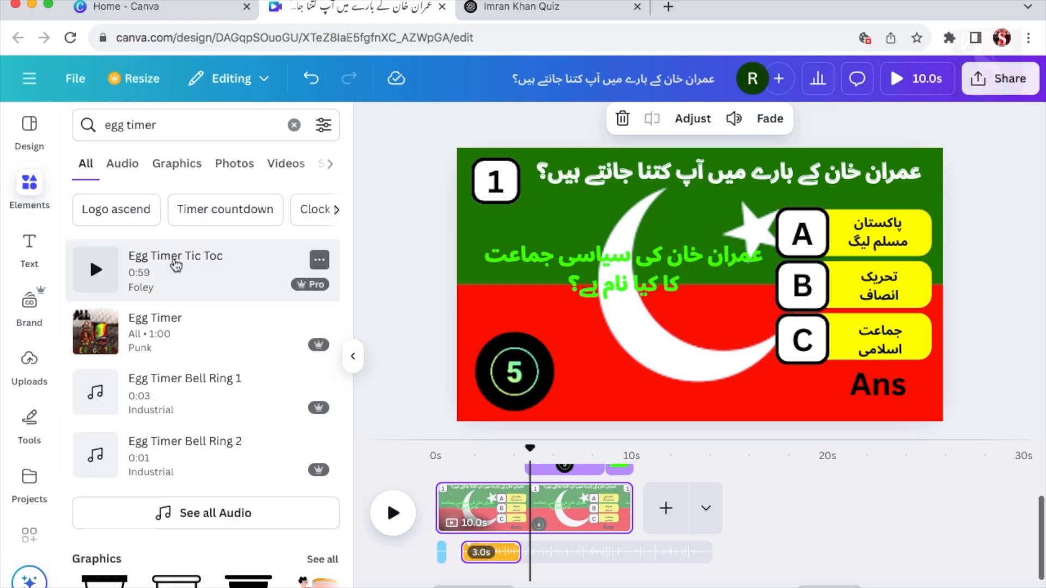
pyautogui.click(176, 265)
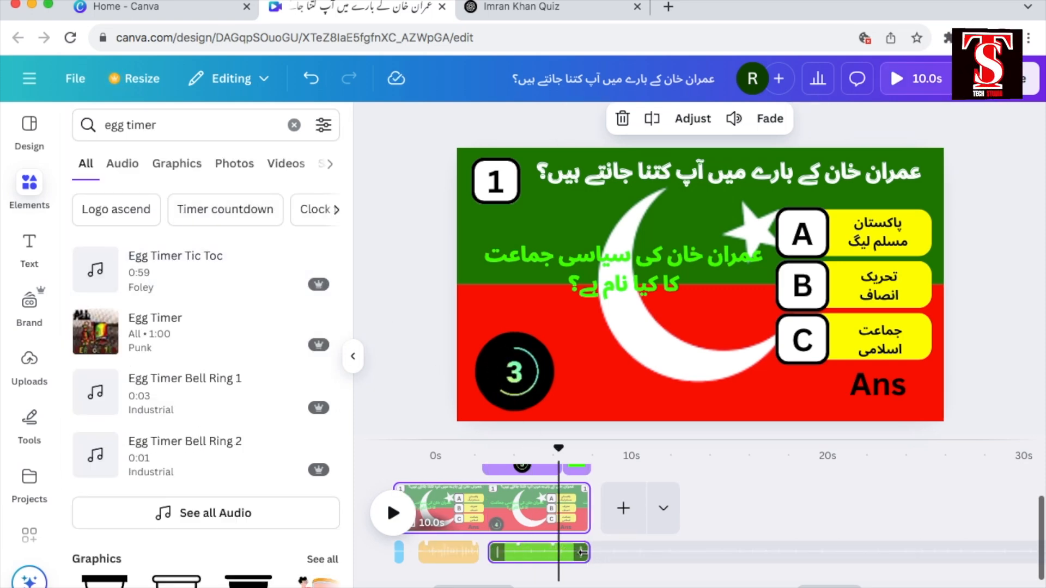
pyautogui.moveTo(556, 554); pyautogui.dragTo(551, 554)
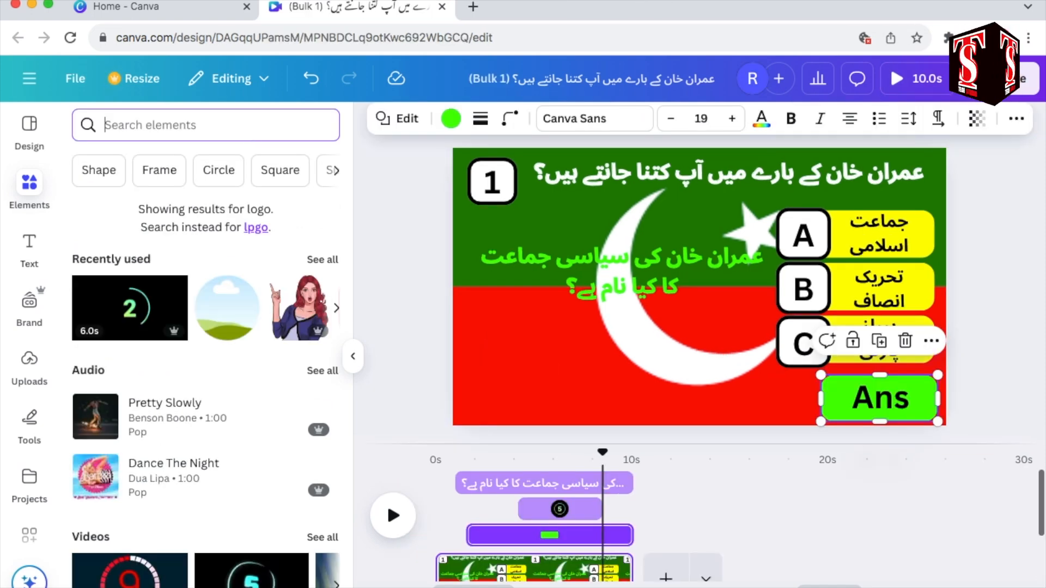
# Step: Search for "logo ascend 8" and add the PREL Logo Ascend 8 sound at the end of the countdown timer
pyautogui.click(107, 124)
pyautogui.write('logo ascend 8')
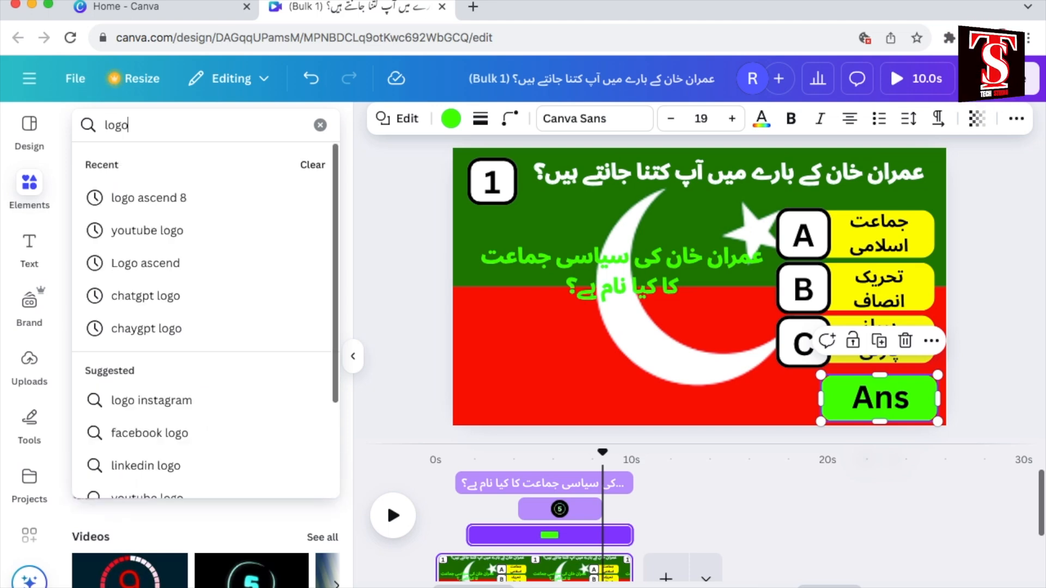
pyautogui.click(148, 198)
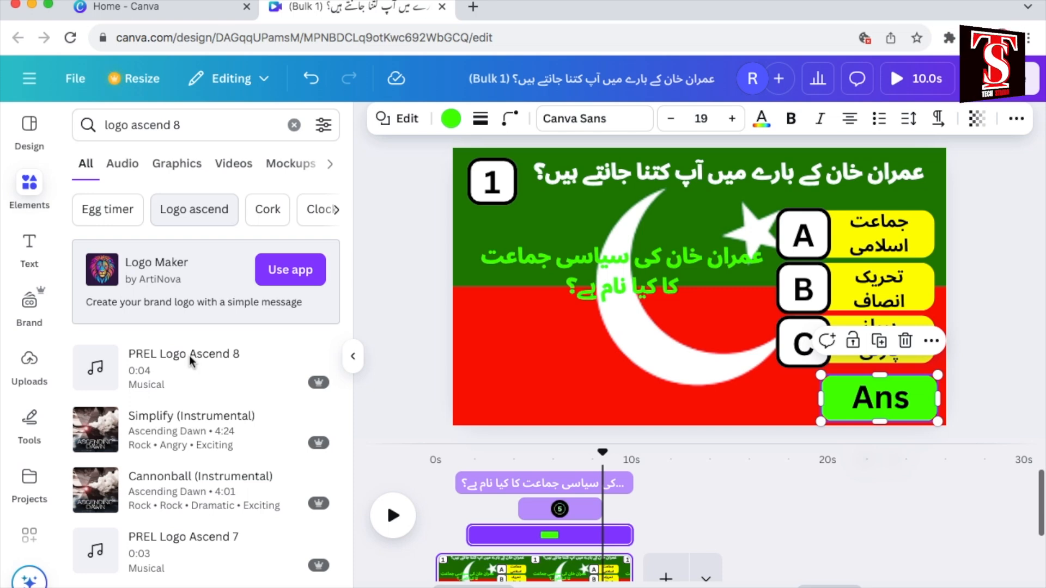
pyautogui.click(189, 355)
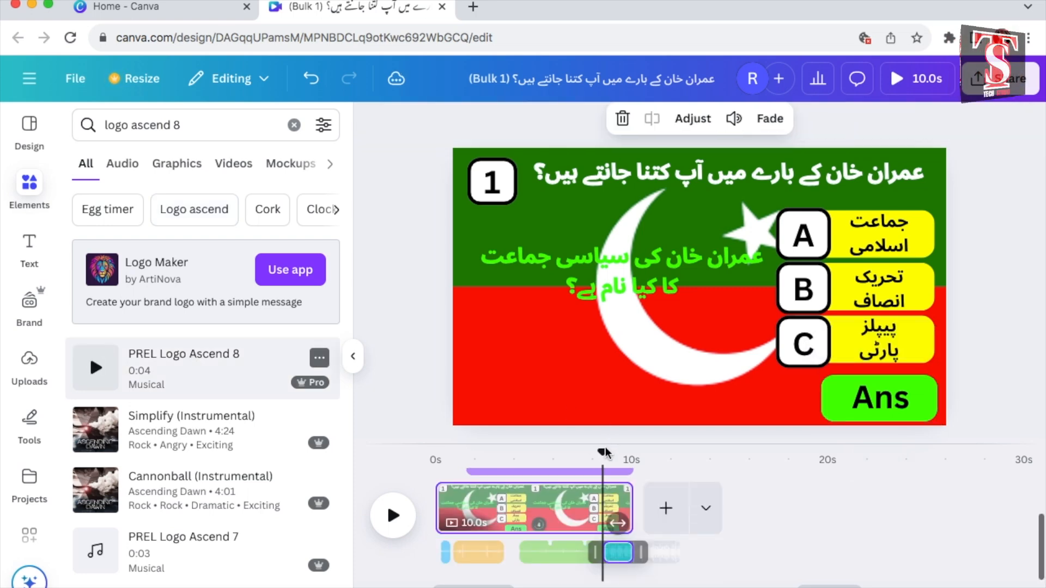
pyautogui.scroll(3, 588, 497)
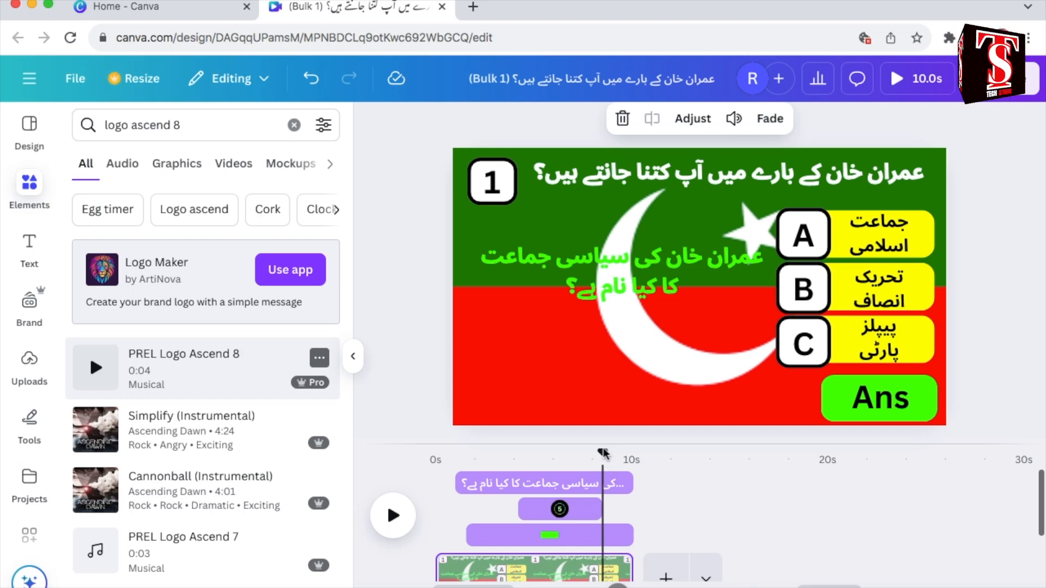
pyautogui.moveTo(603, 452); pyautogui.dragTo(595, 453)
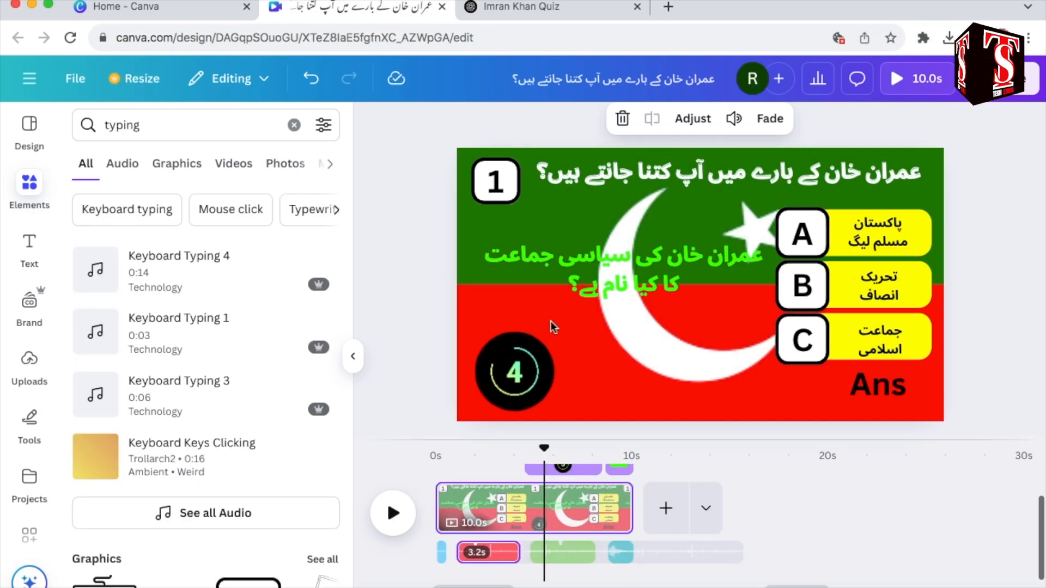
# Step: Delete all quiz elements from the page at once, keeping only the flag background and the sound clips
pyautogui.click(496, 185)
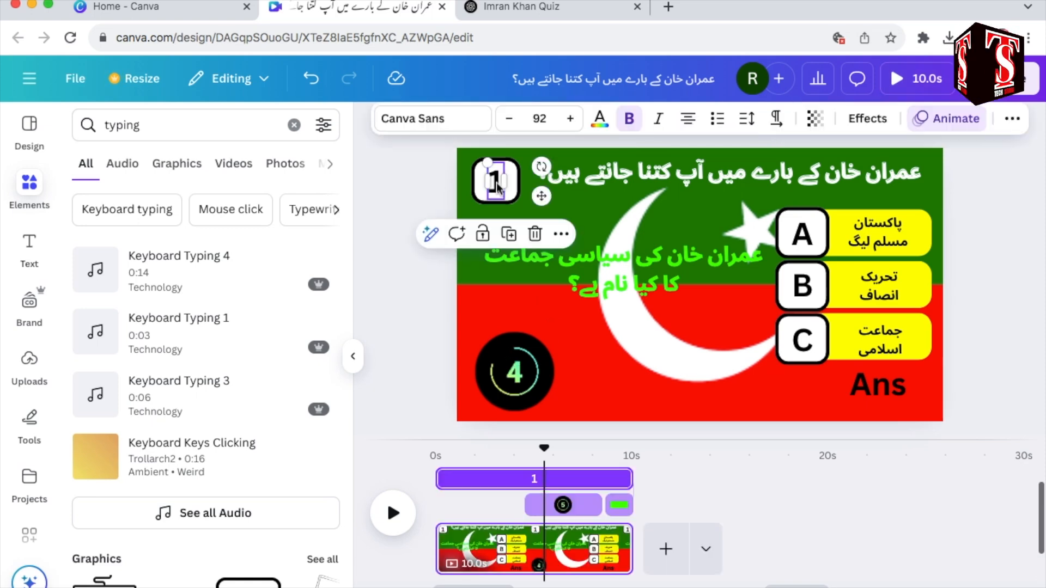
pyautogui.press('super+a')
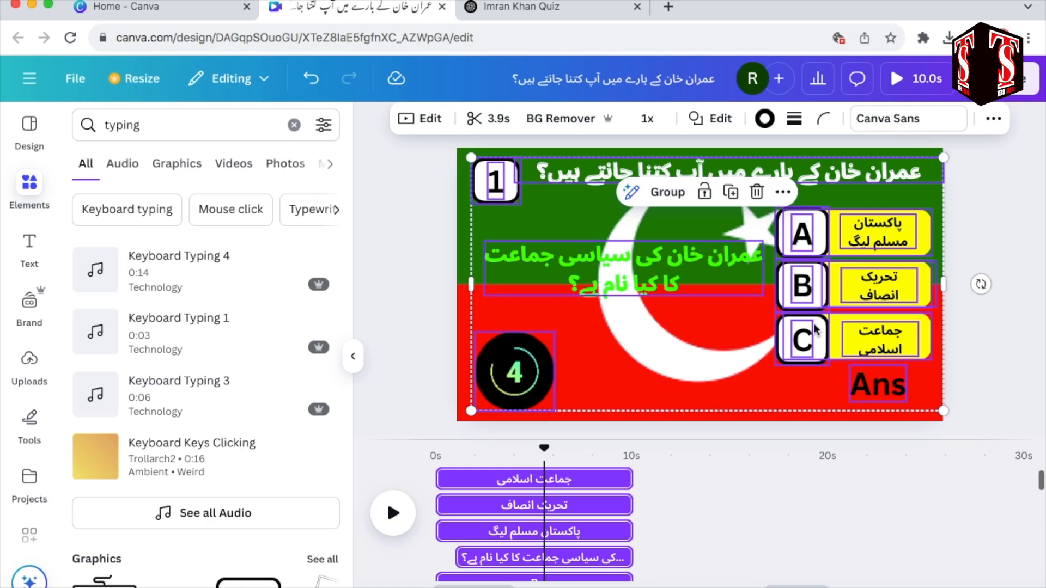
pyautogui.press('Delete')
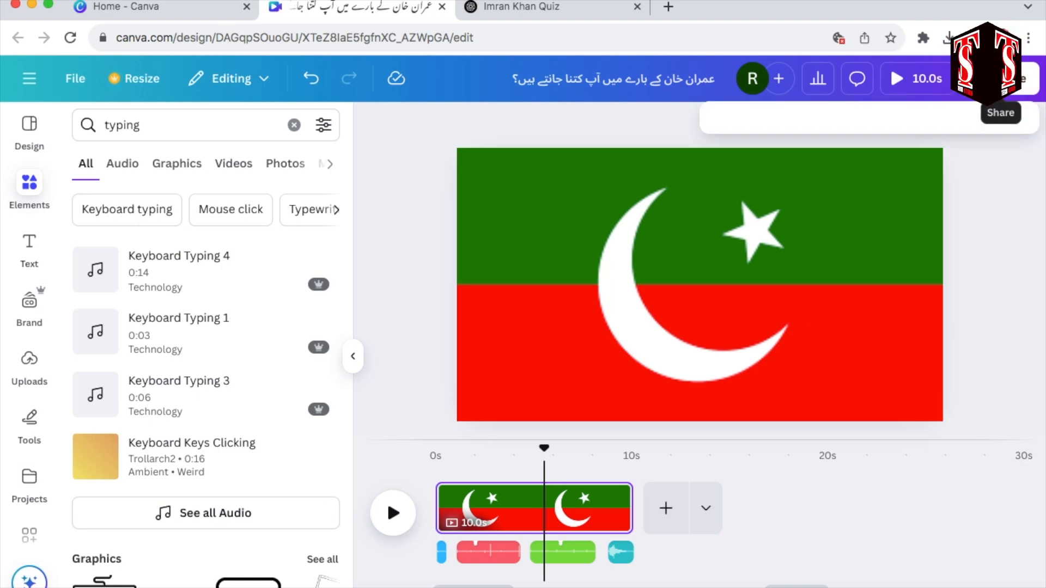
# Step: Download the flag background with its sound effects as an MP4 video at 1080p (HD) quality
pyautogui.click(1017, 79)
pyautogui.click(748, 419)
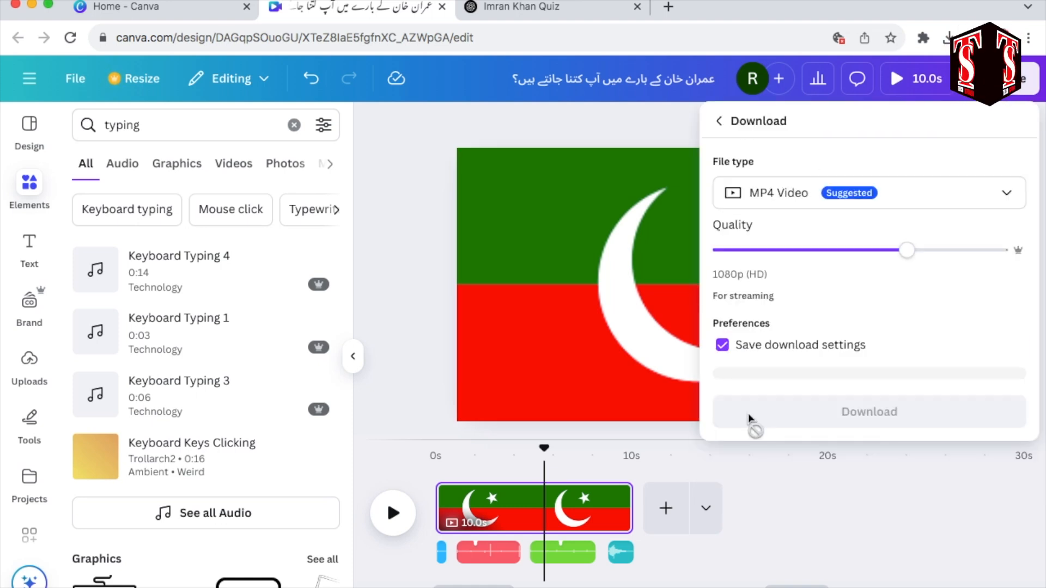
pyautogui.click(749, 423)
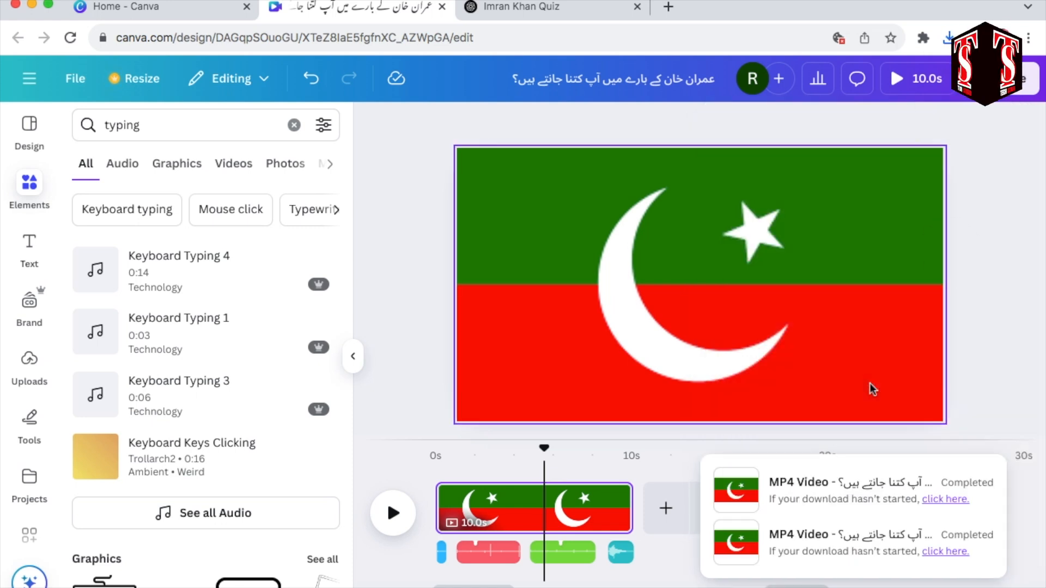
# Step: Undo the deletion of the quiz elements and delete the separate sound clips from the timeline
pyautogui.click(774, 365)
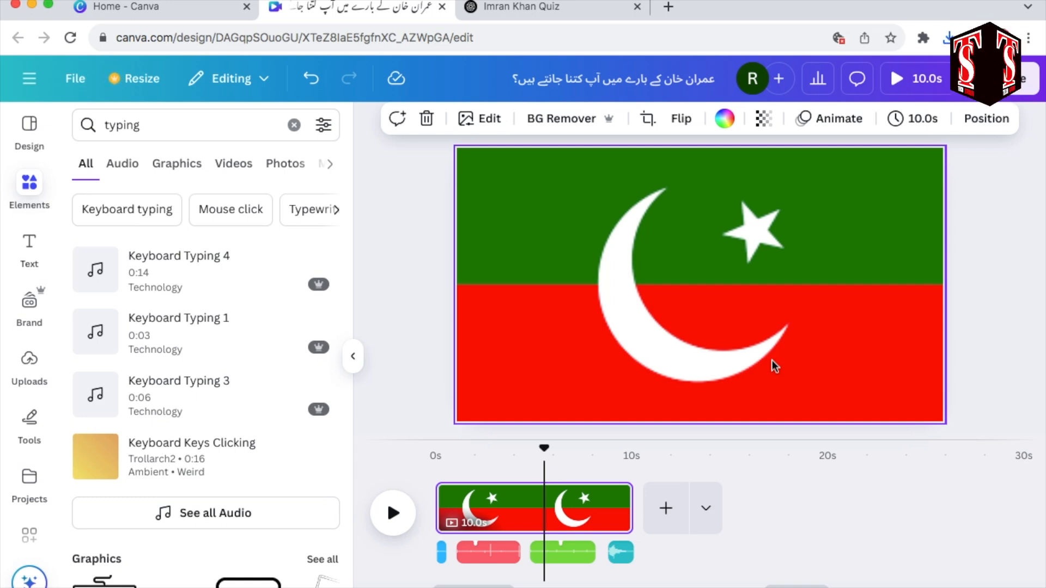
pyautogui.hotkey('ctrl', 'z')
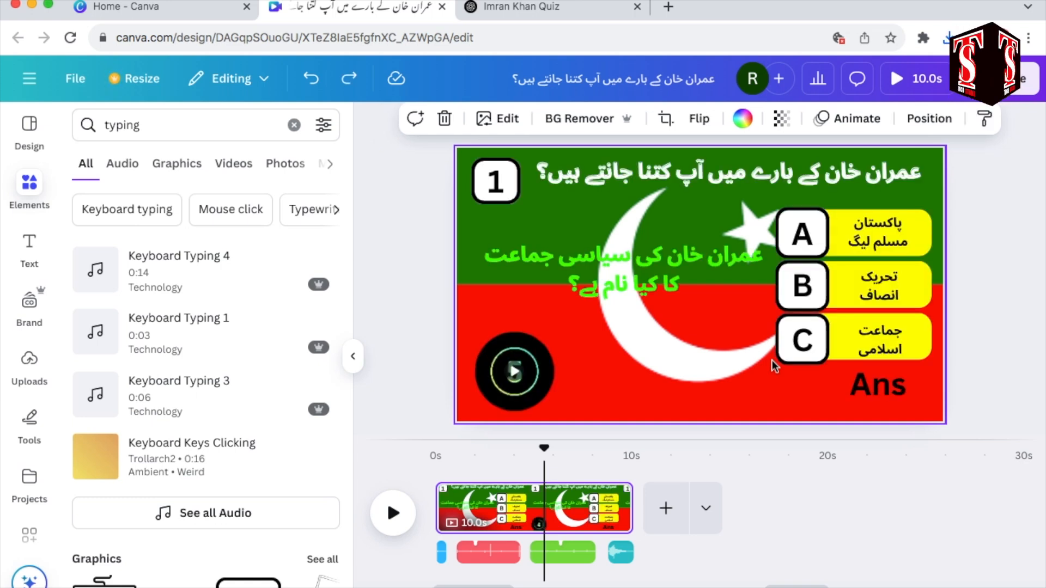
pyautogui.click(620, 555)
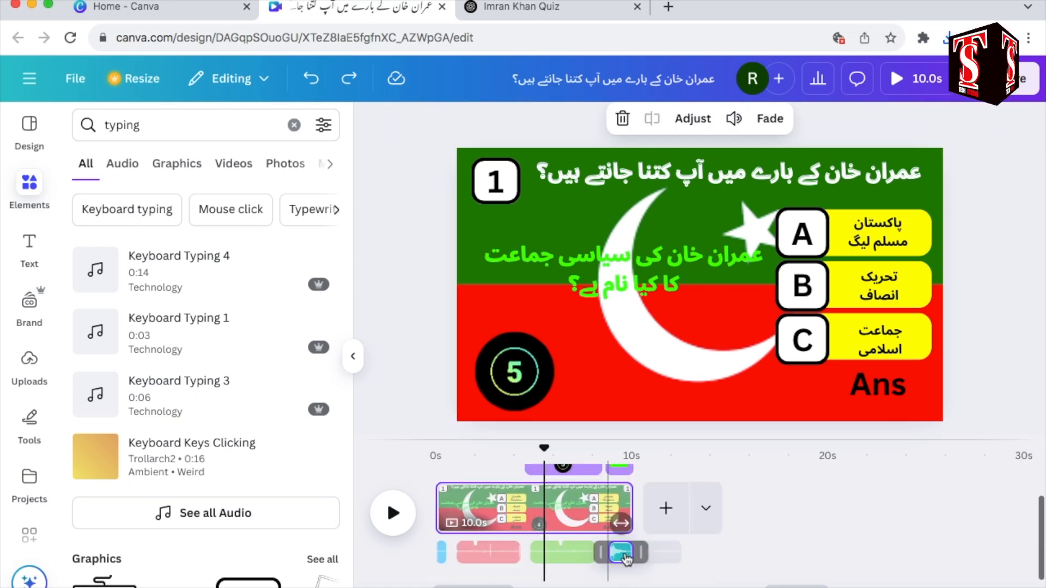
pyautogui.press('Delete')
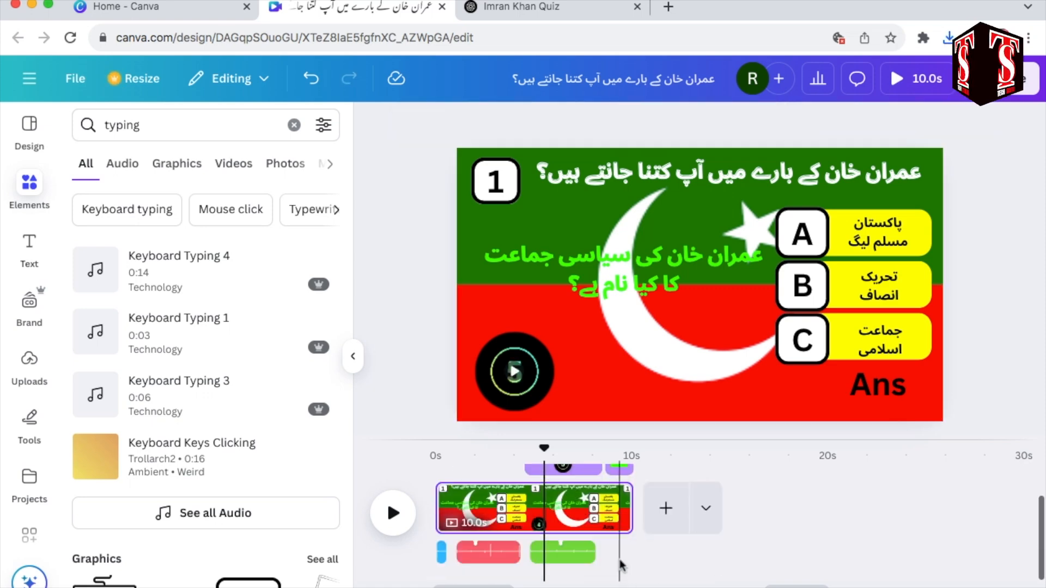
pyautogui.click(575, 561)
pyautogui.press('Delete')
pyautogui.click(510, 551)
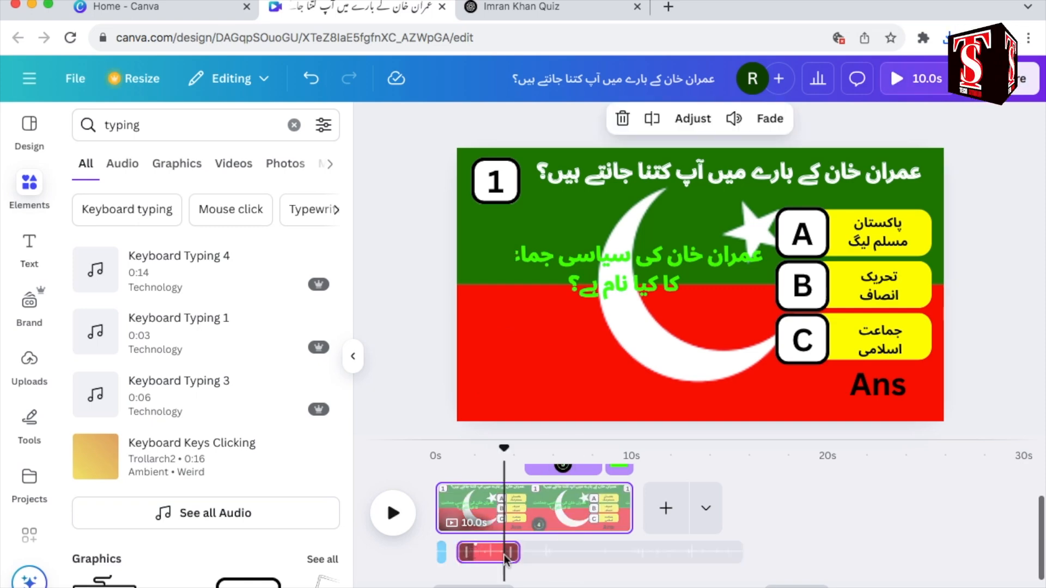
pyautogui.press('Delete')
# Step: Delete the flag image background from the quiz page
pyautogui.click(562, 345)
pyautogui.rightClick(566, 347)
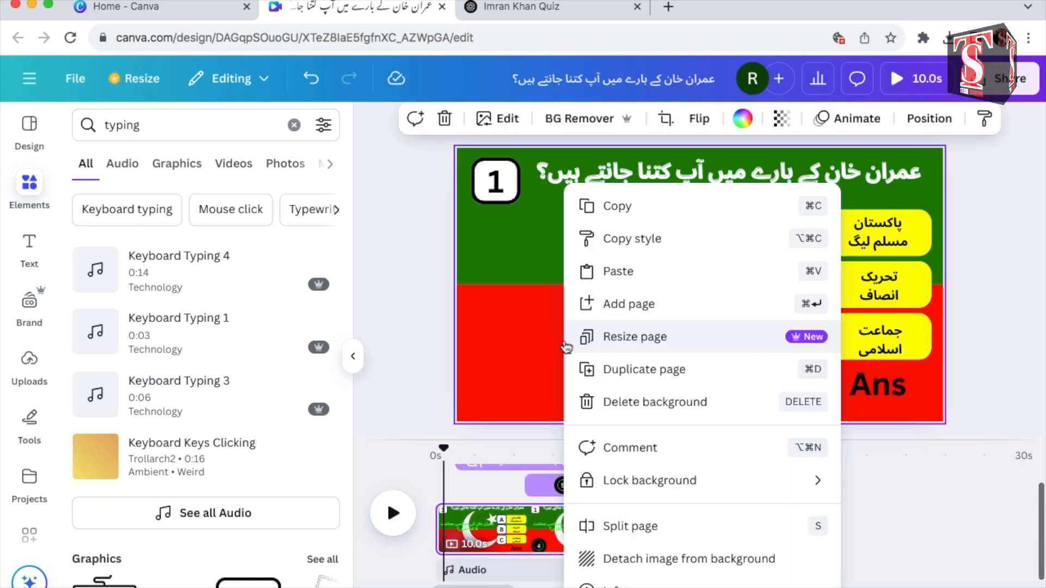
pyautogui.click(735, 403)
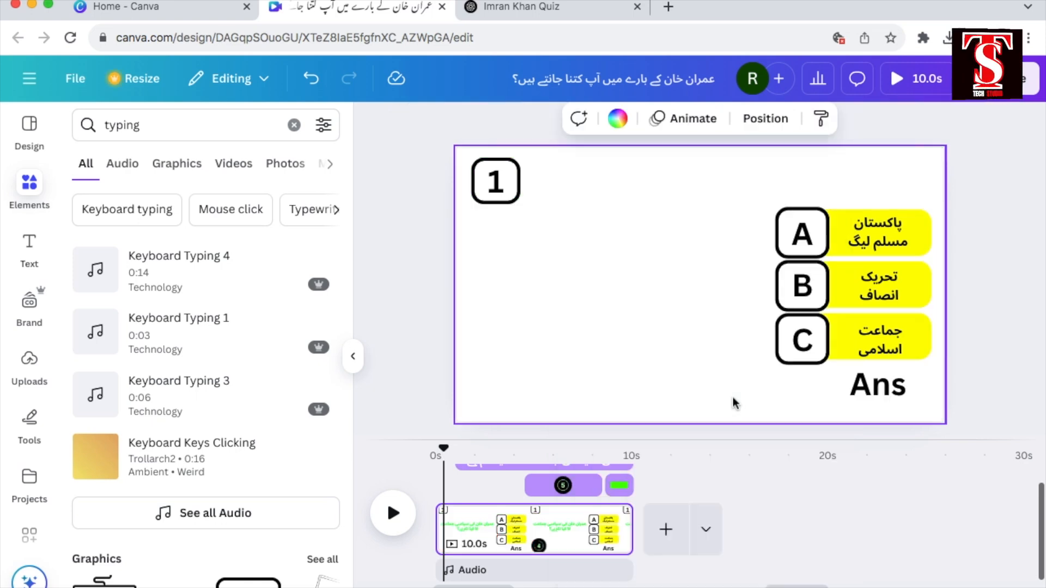
# Step: Upload today's exported 10-second MP4 from the Downloads folder to the design's media
pyautogui.click(29, 359)
pyautogui.click(187, 164)
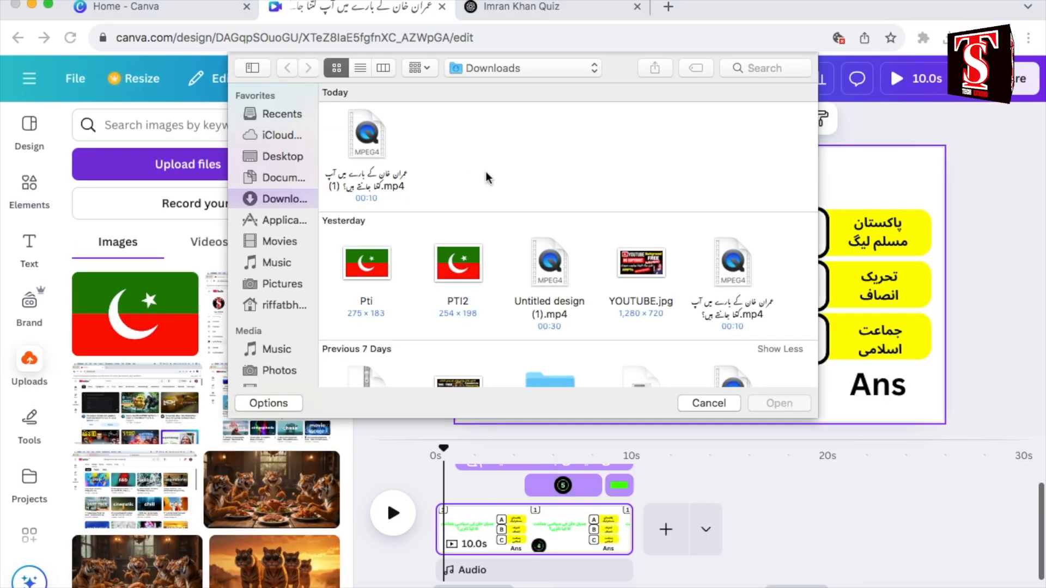
pyautogui.click(385, 138)
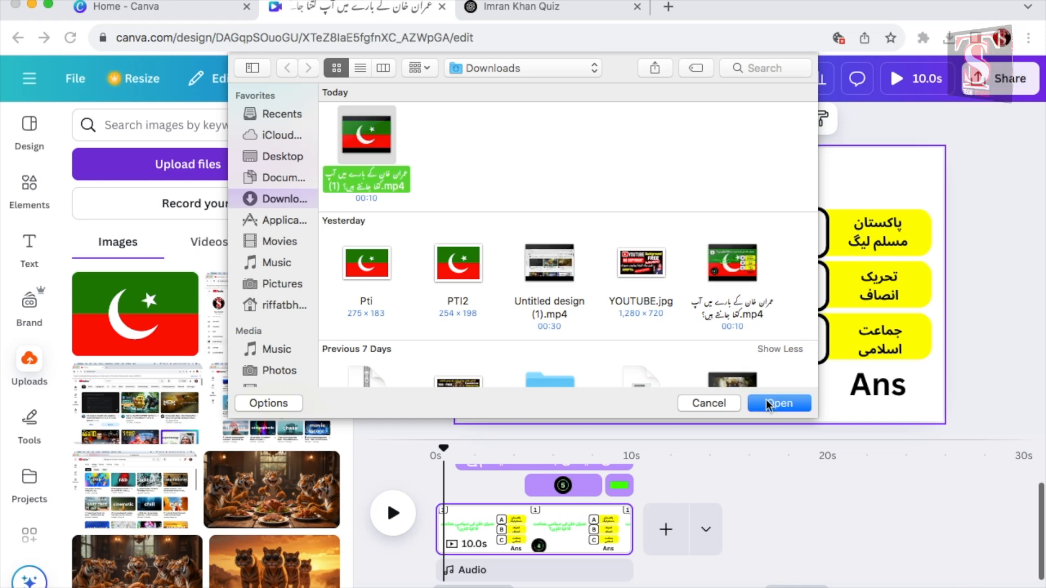
pyautogui.click(778, 403)
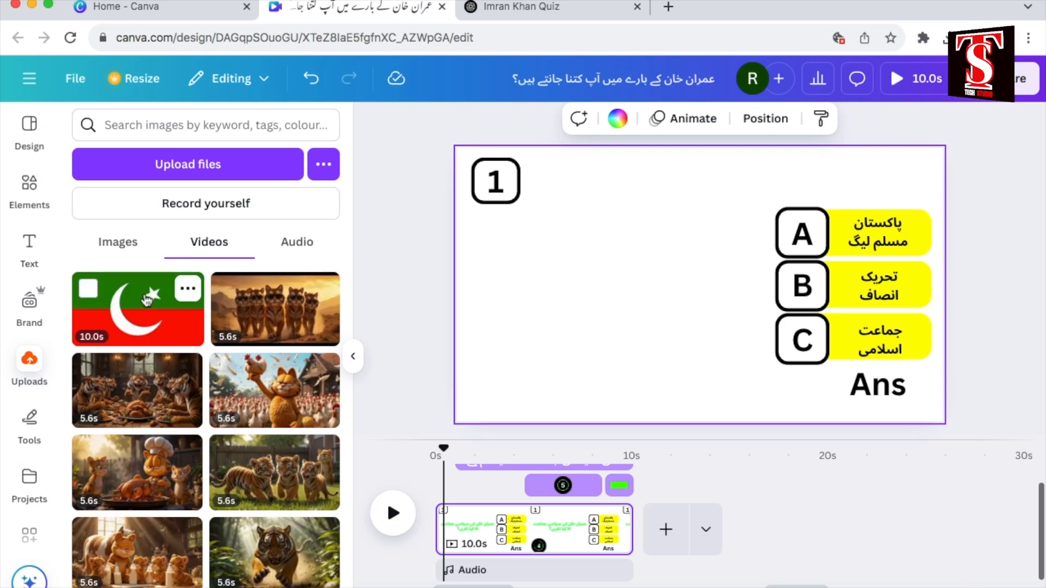
# Step: Set the uploaded 10.0 s flag video as the page background and play the page to preview it
pyautogui.moveTo(147, 303); pyautogui.dragTo(507, 517)
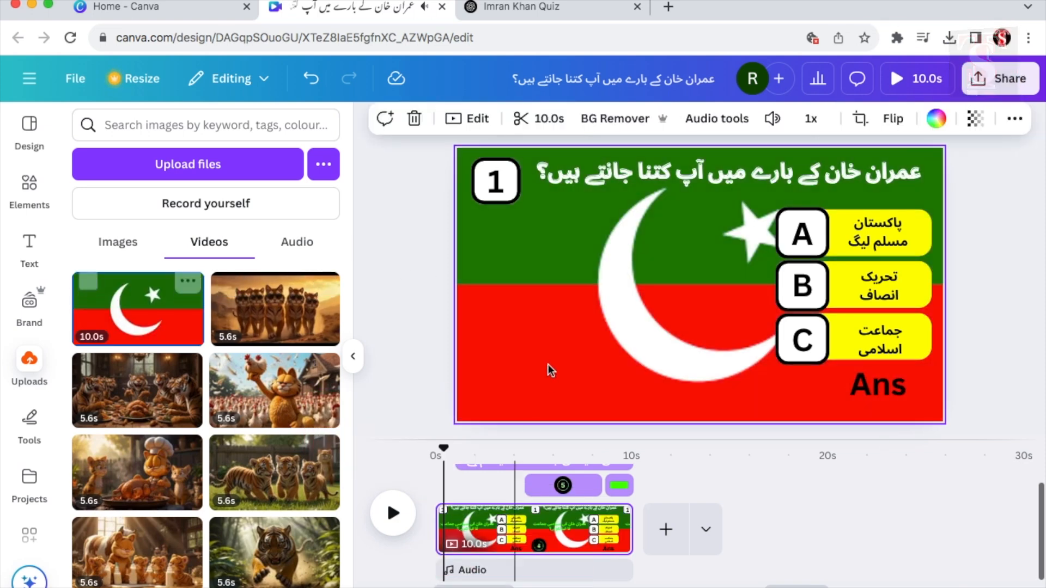
pyautogui.moveTo(566, 330)
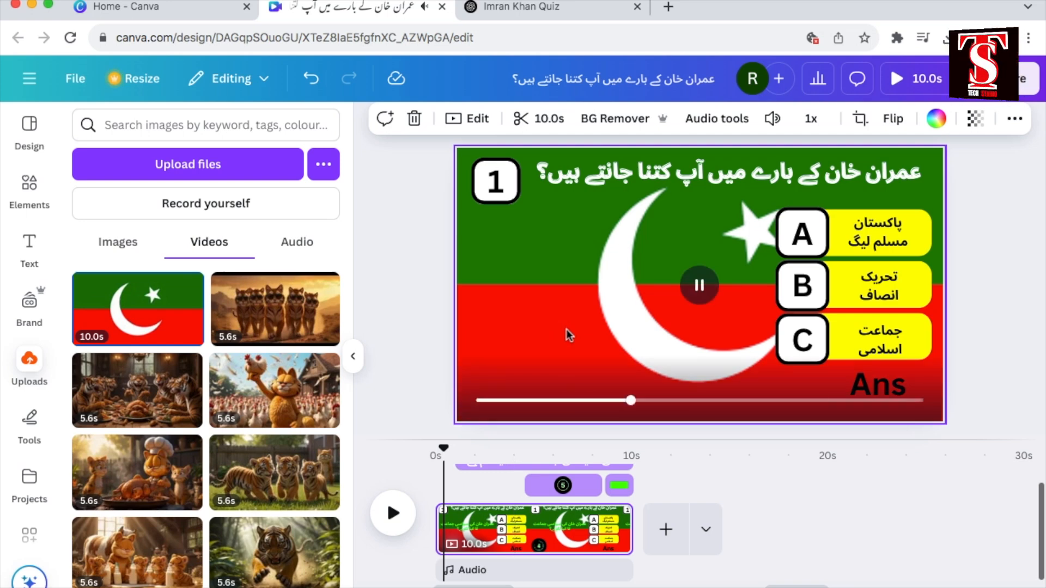
pyautogui.click(397, 515)
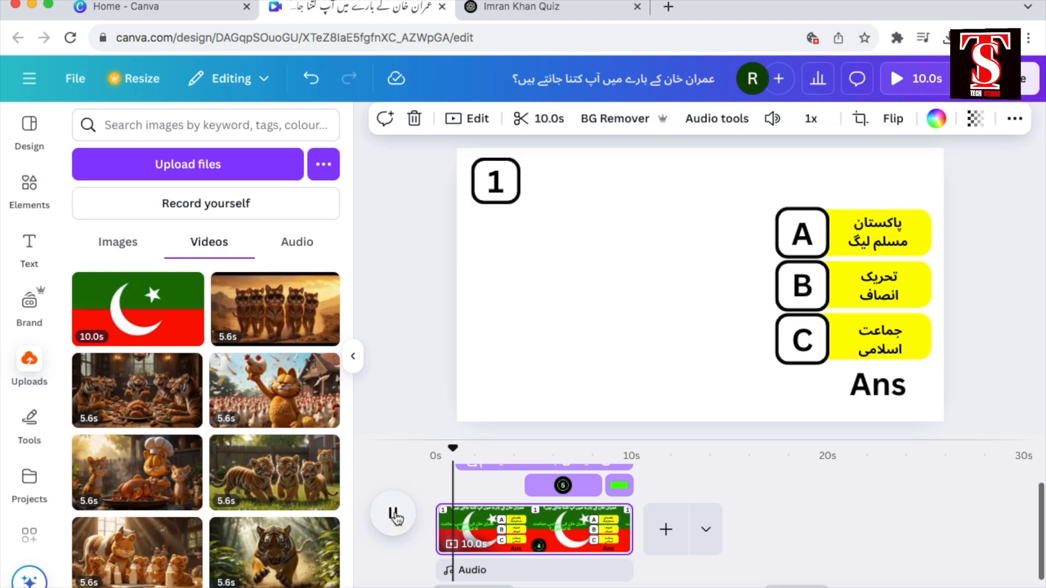
# Step: Switch to the ChatGPT Imran Khan Quiz conversation, select the whole question table and copy it
pyautogui.moveTo(836, 236); pyautogui.dragTo(259, 401)
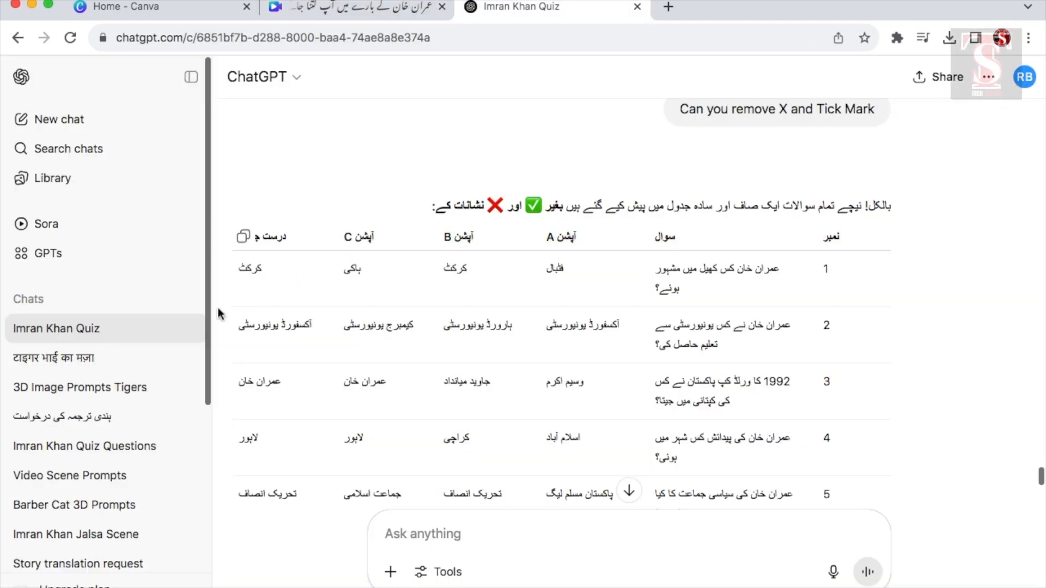
pyautogui.scroll(12, 415, 397)
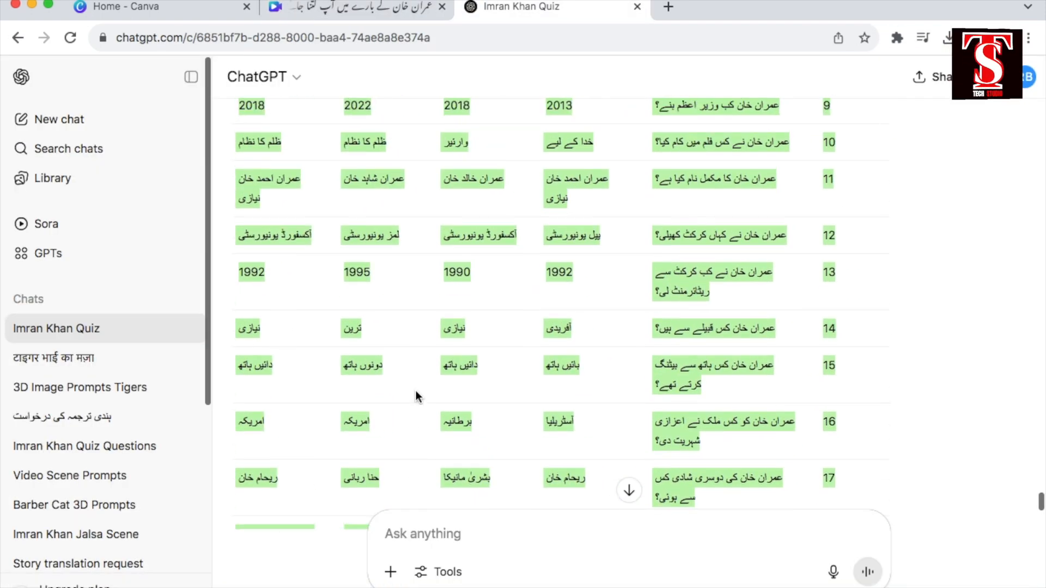
pyautogui.scroll(-2, 415, 397)
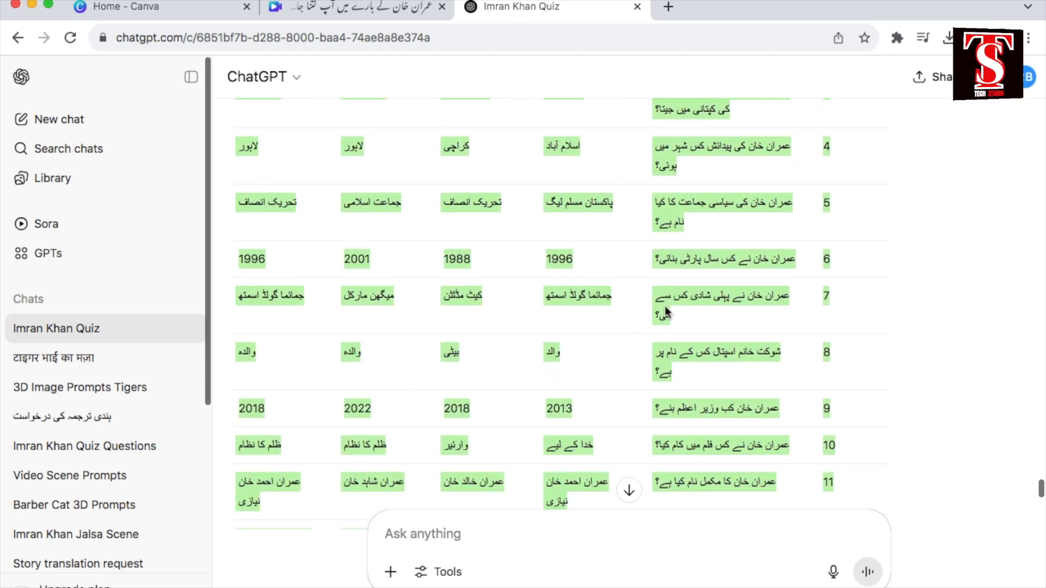
pyautogui.rightClick(666, 301)
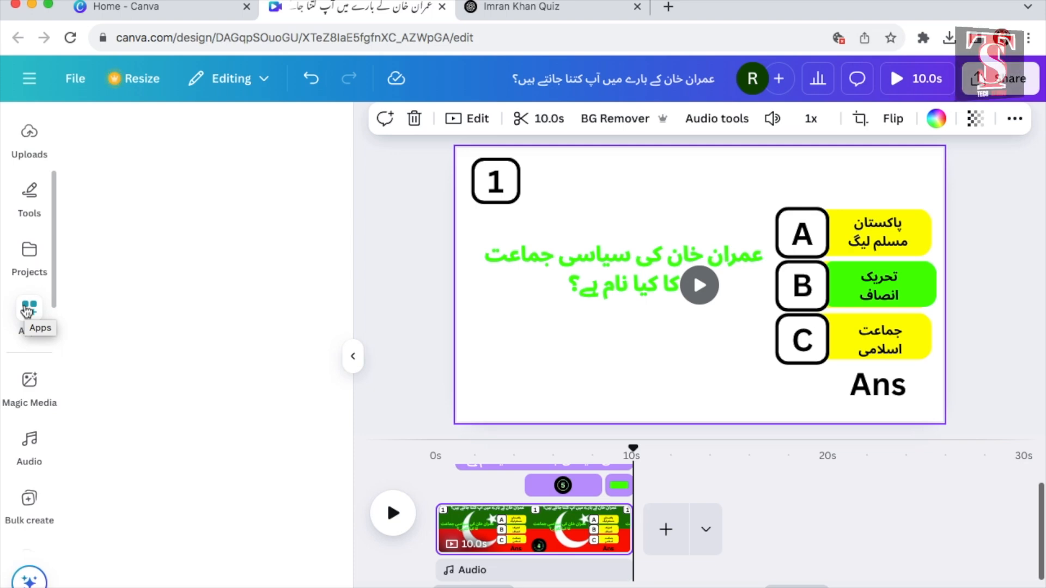
# Step: Switch back to Canva, start Bulk create with manual data entry and clear the sample table
pyautogui.click(26, 311)
pyautogui.scroll(-5, 315, 270)
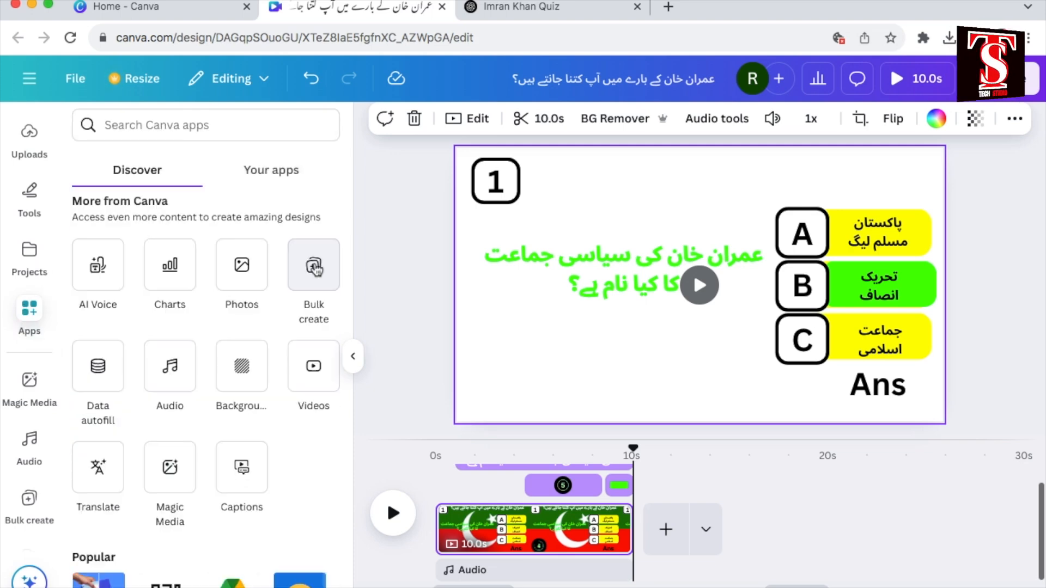
pyautogui.click(315, 268)
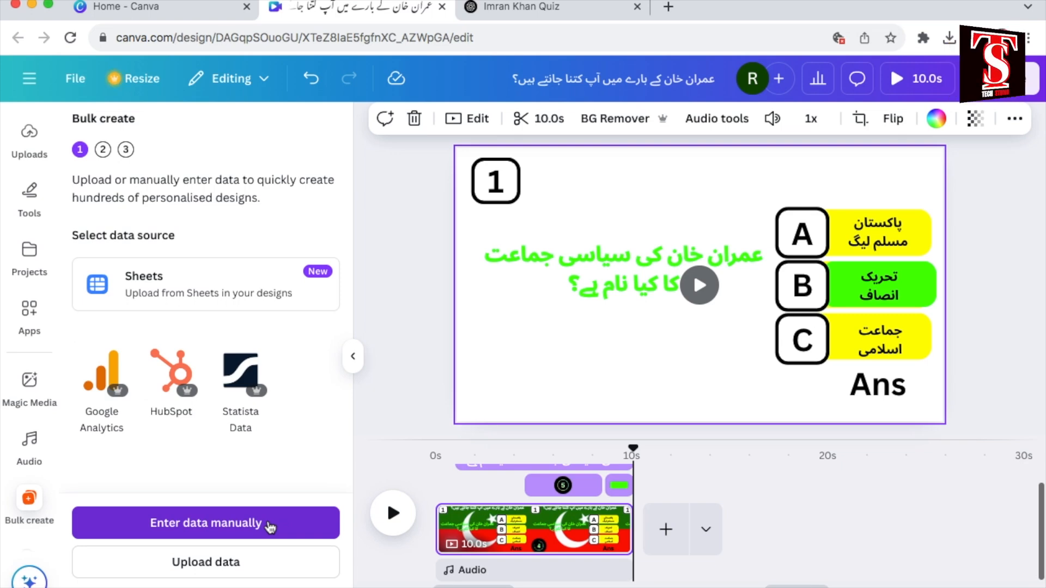
pyautogui.click(270, 525)
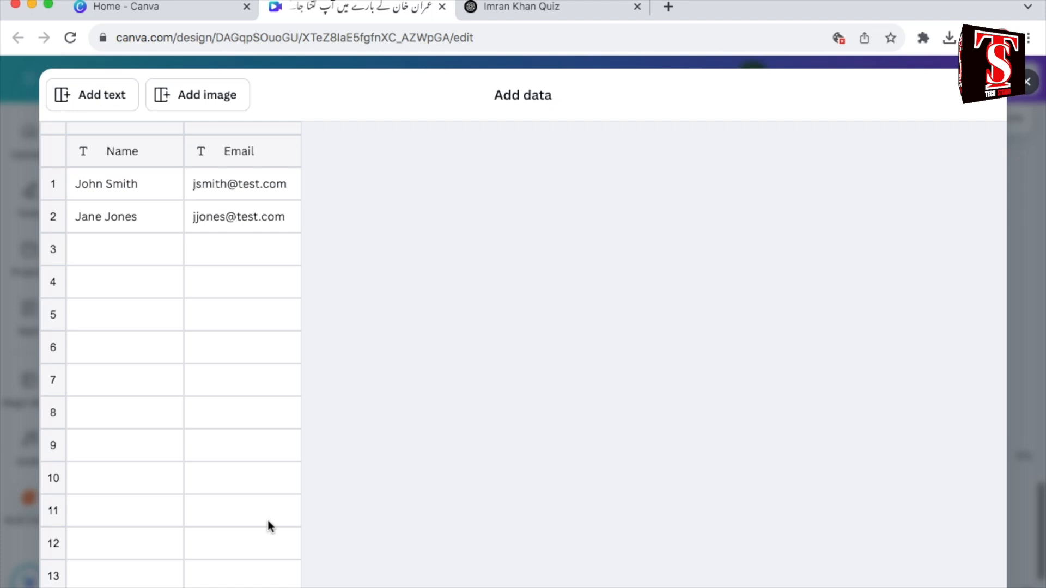
pyautogui.scroll(-4, 370, 330)
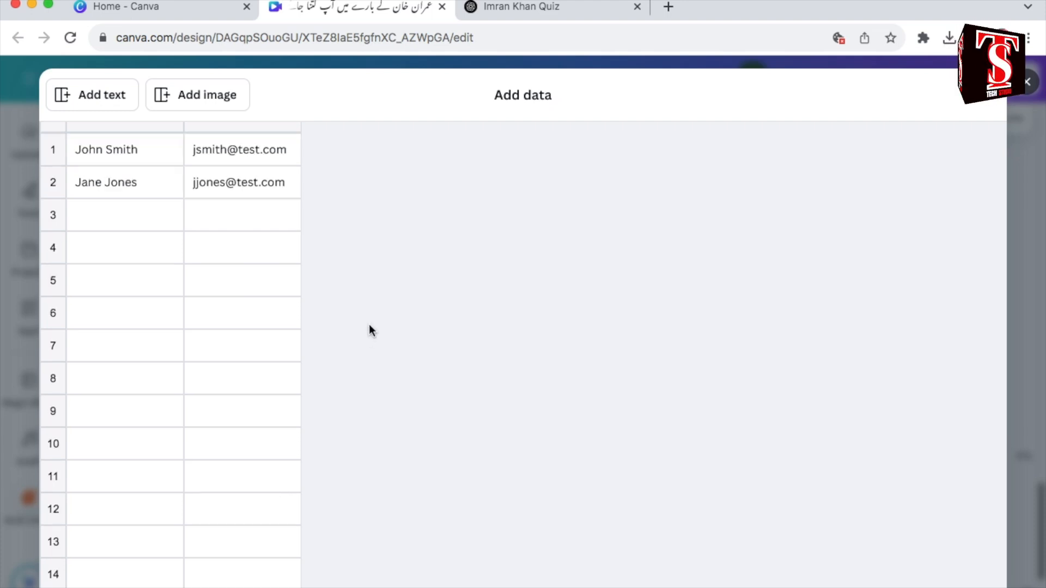
pyautogui.scroll(-3, 369, 331)
pyautogui.click(125, 578)
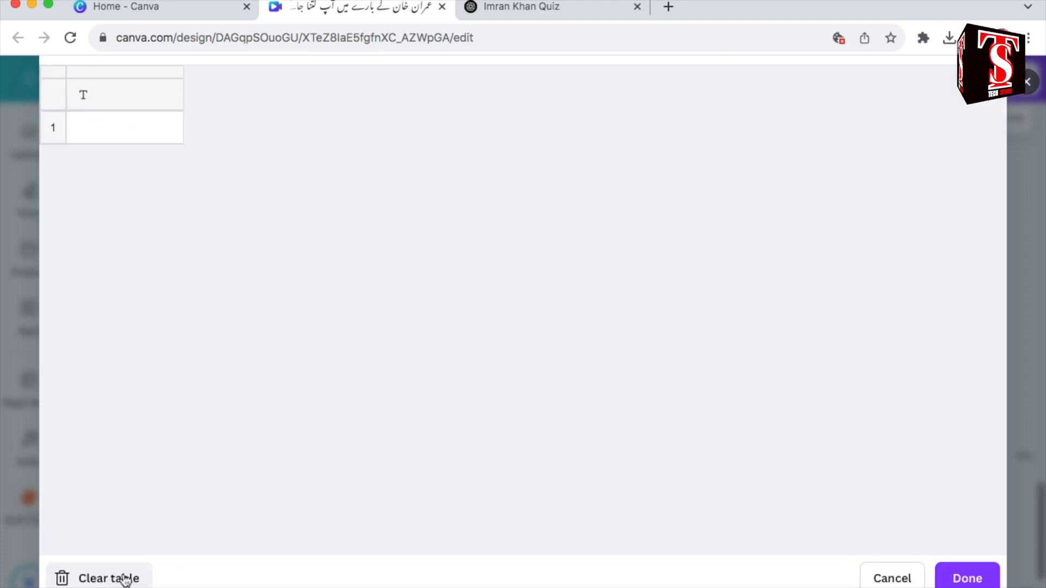
# Step: Paste the copied quiz table into the data grid starting at the header cell and accept the data
pyautogui.scroll(2, 238, 436)
pyautogui.click(148, 157)
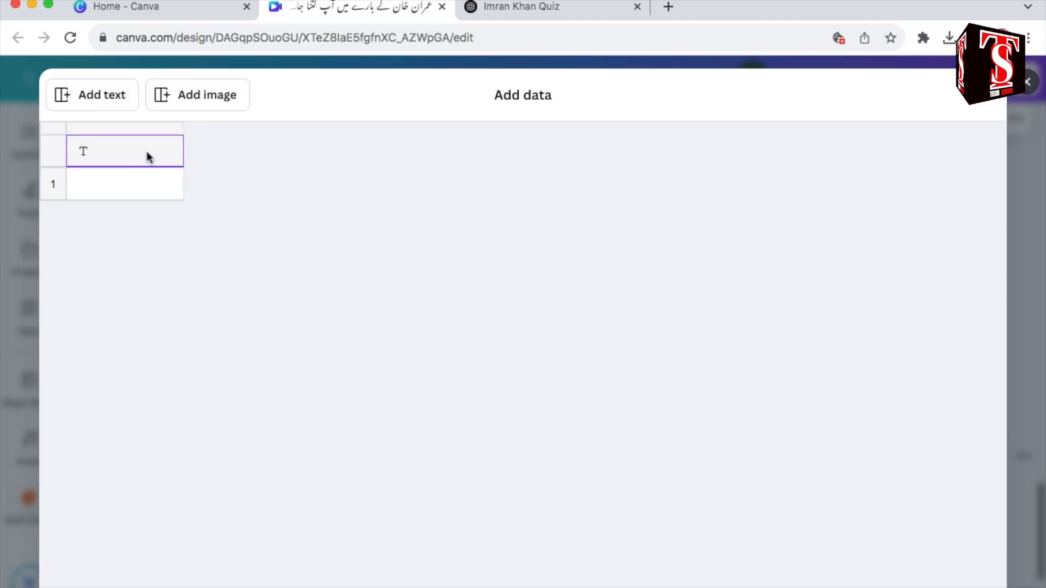
pyautogui.rightClick(147, 152)
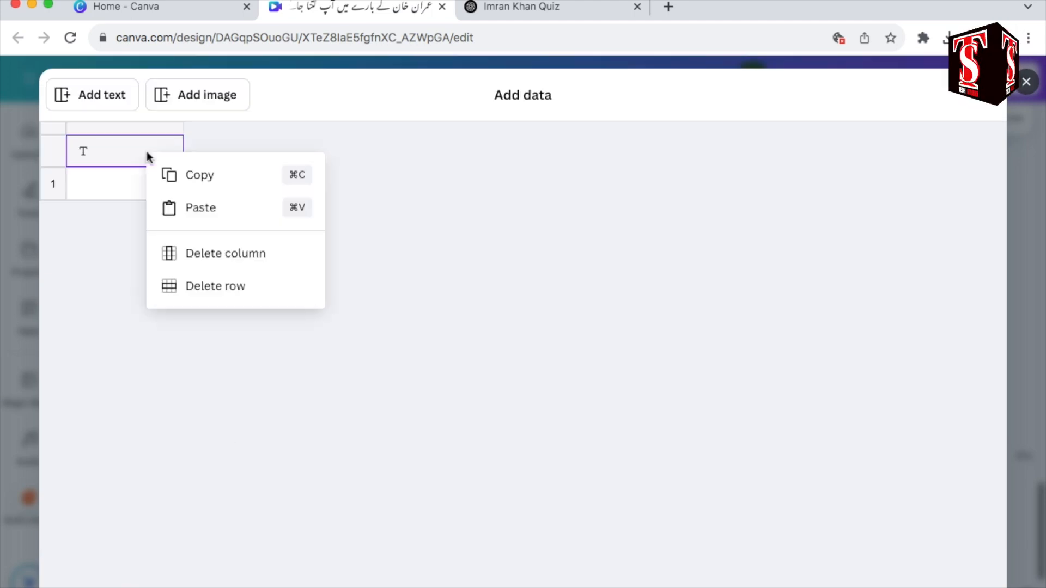
pyautogui.click(238, 209)
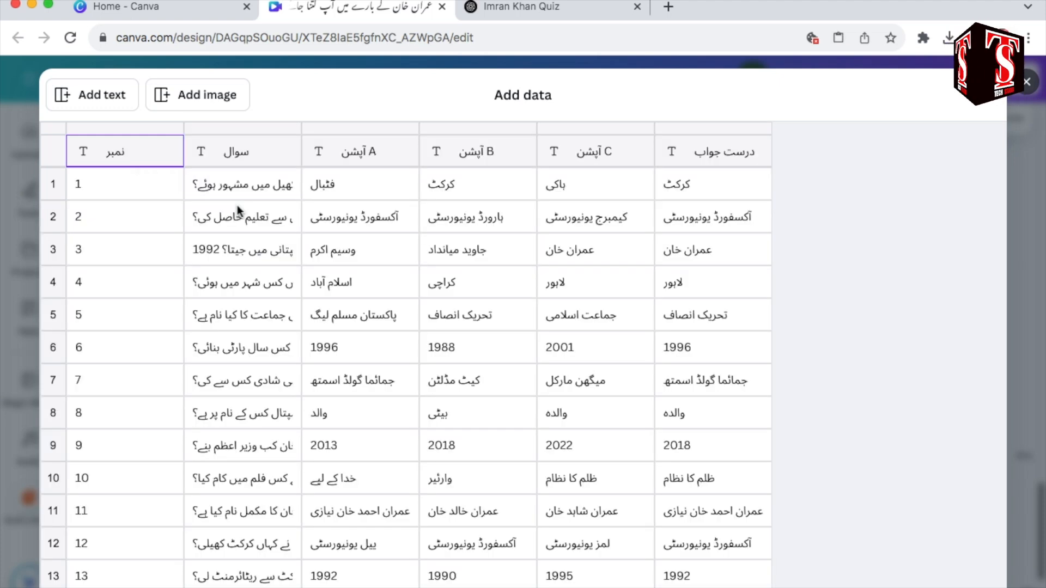
pyautogui.scroll(-5, 625, 236)
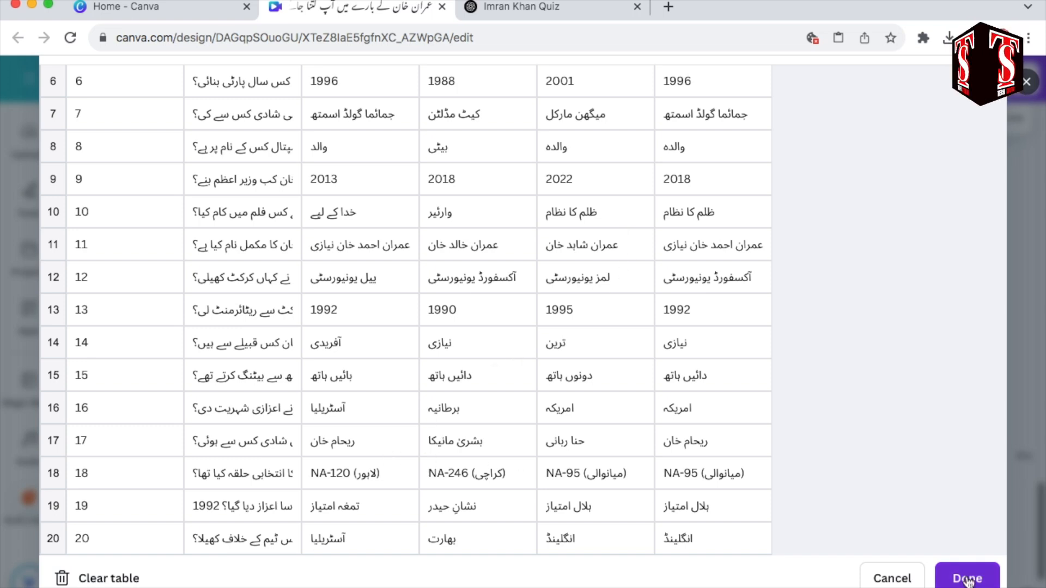
pyautogui.click(968, 579)
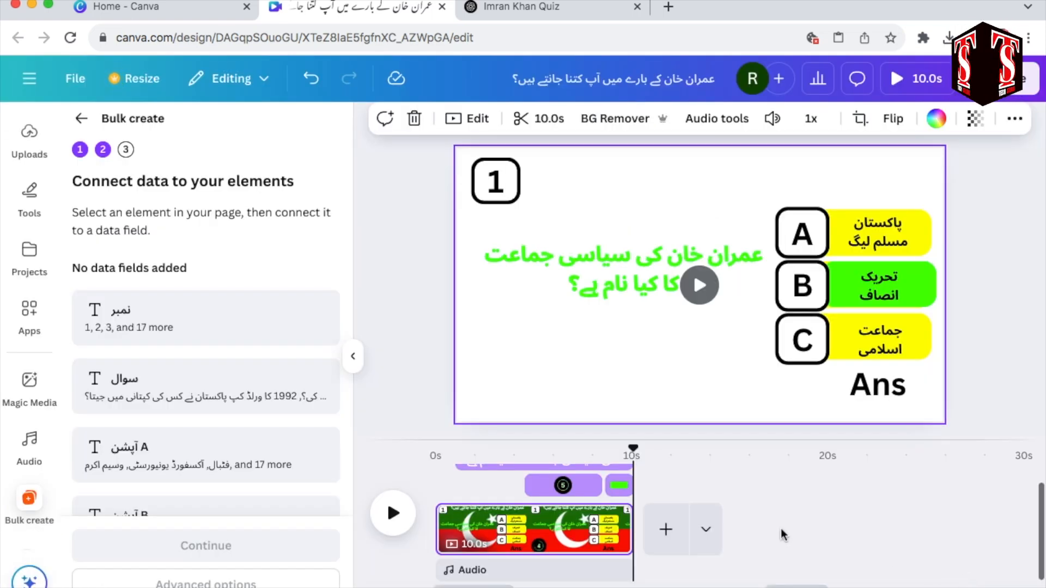
# Step: Connect the question number 1 in the corner box to the data field نمبر
pyautogui.scroll(-1, 299, 366)
pyautogui.scroll(-4, 298, 366)
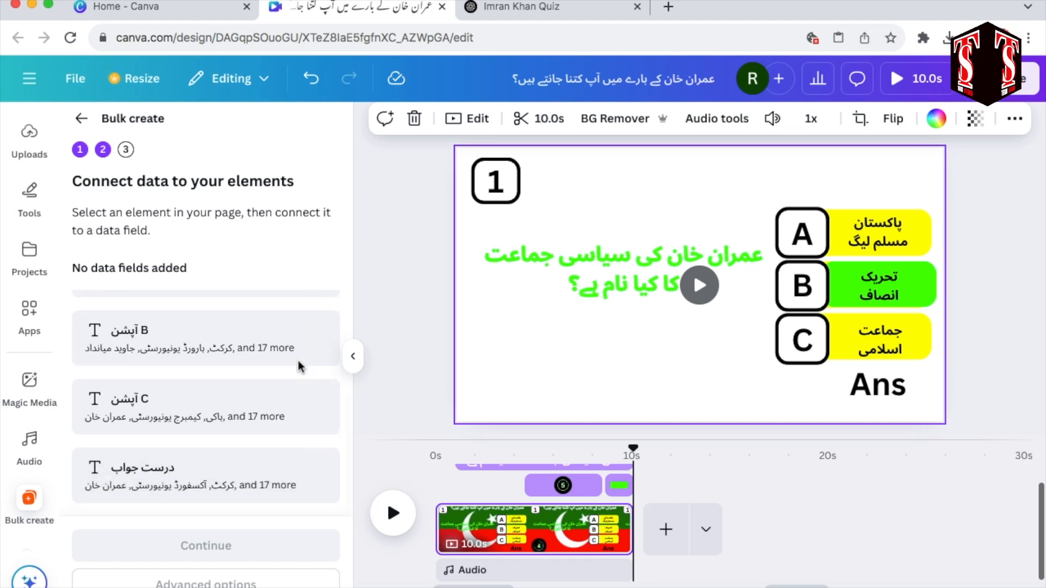
pyautogui.scroll(5, 298, 366)
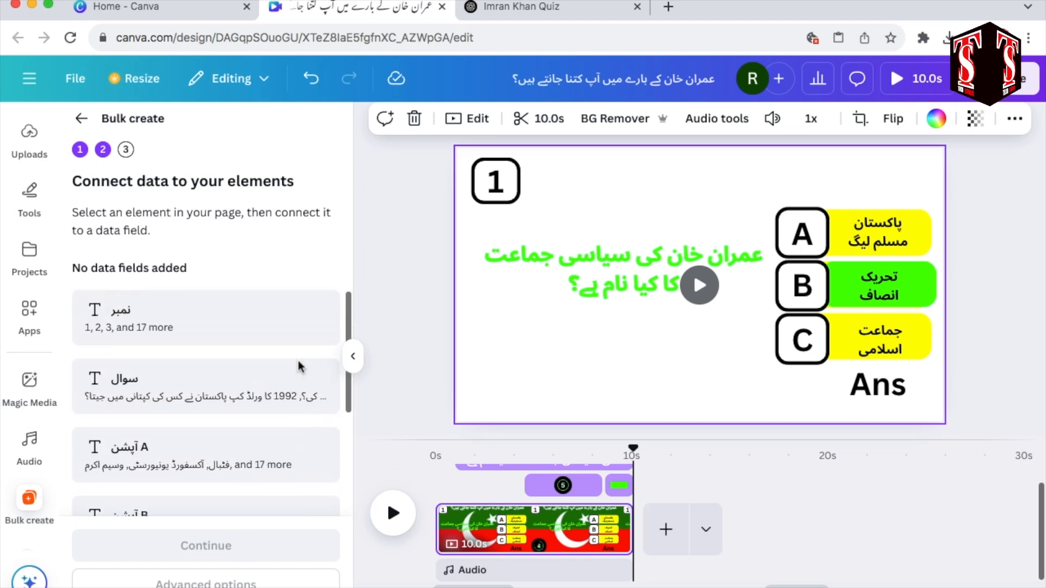
pyautogui.click(519, 453)
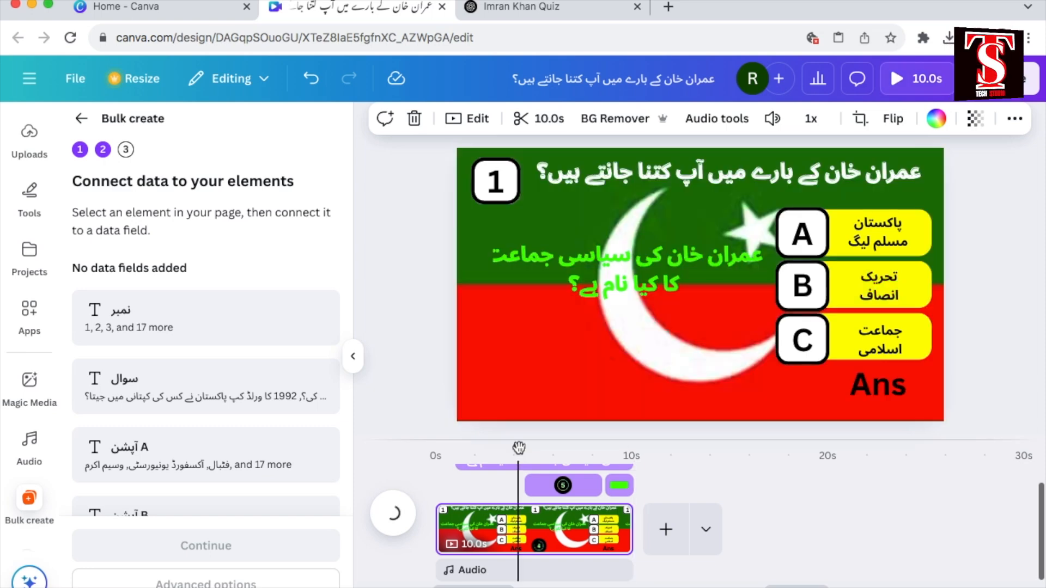
pyautogui.click(495, 184)
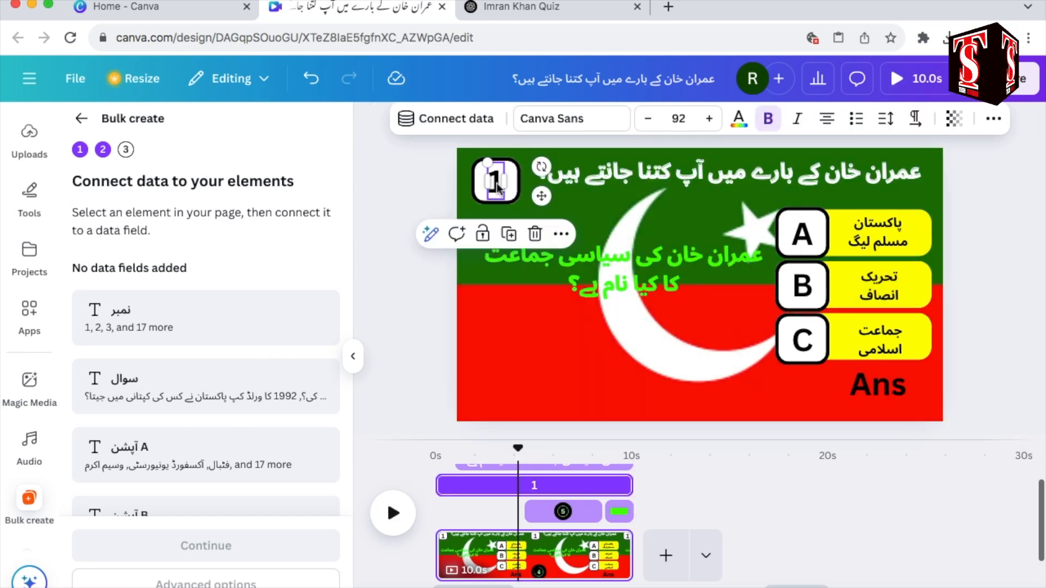
pyautogui.rightClick(496, 188)
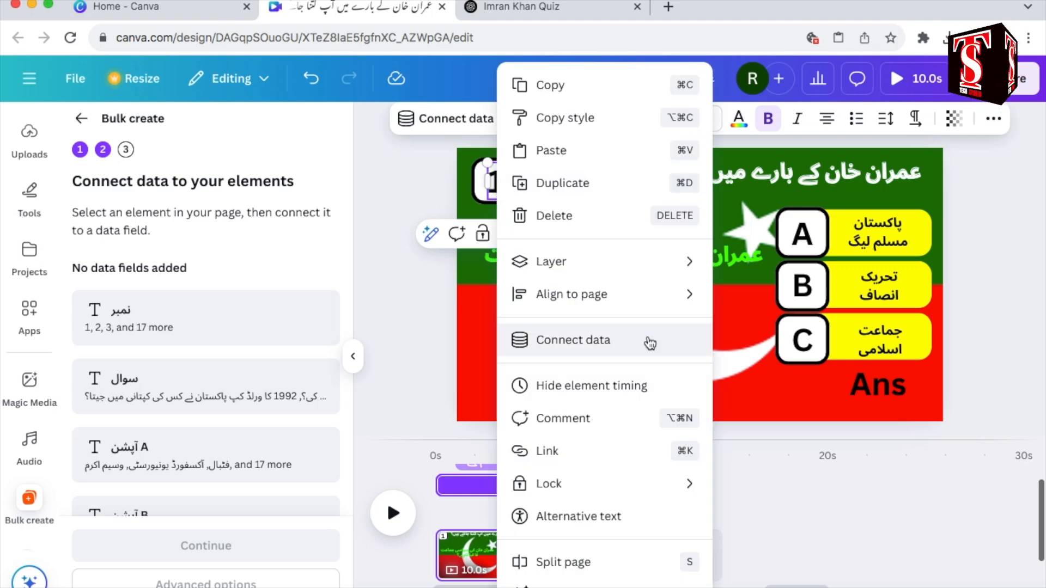
pyautogui.click(649, 343)
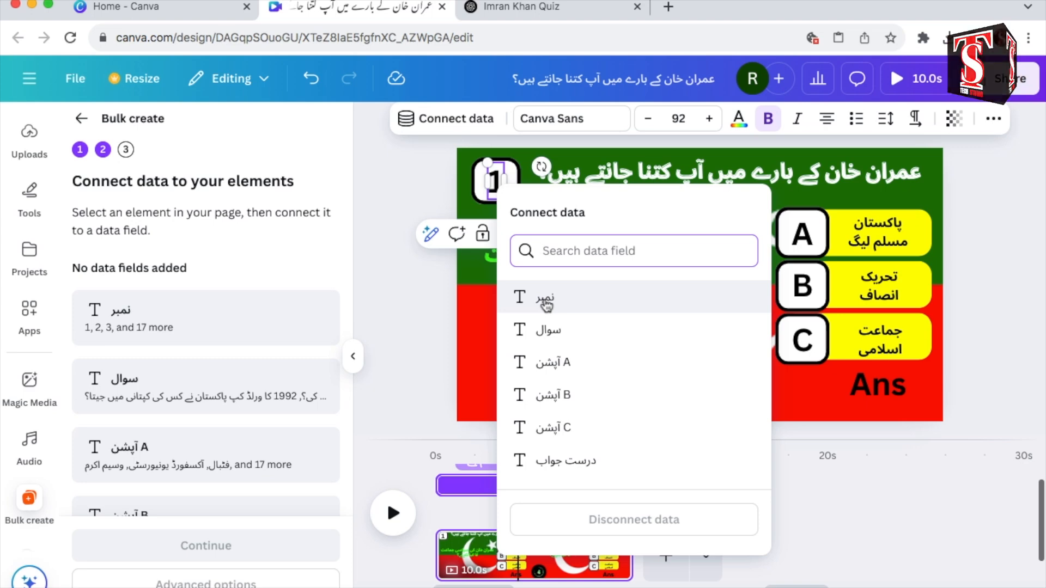
pyautogui.click(545, 305)
# Step: Connect the green question text to the data field سوال
pyautogui.click(647, 265)
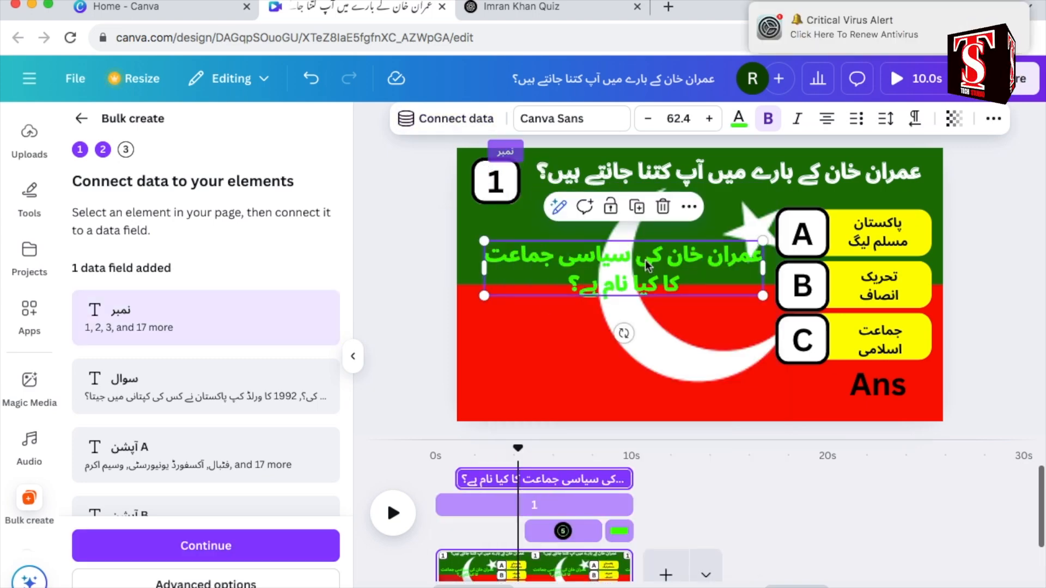
pyautogui.rightClick(646, 265)
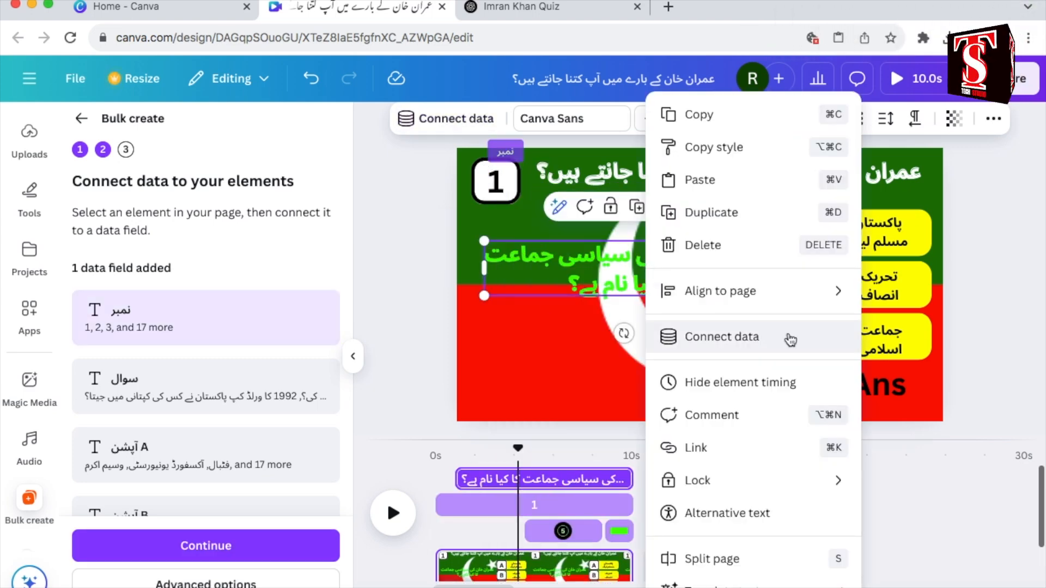
pyautogui.click(790, 339)
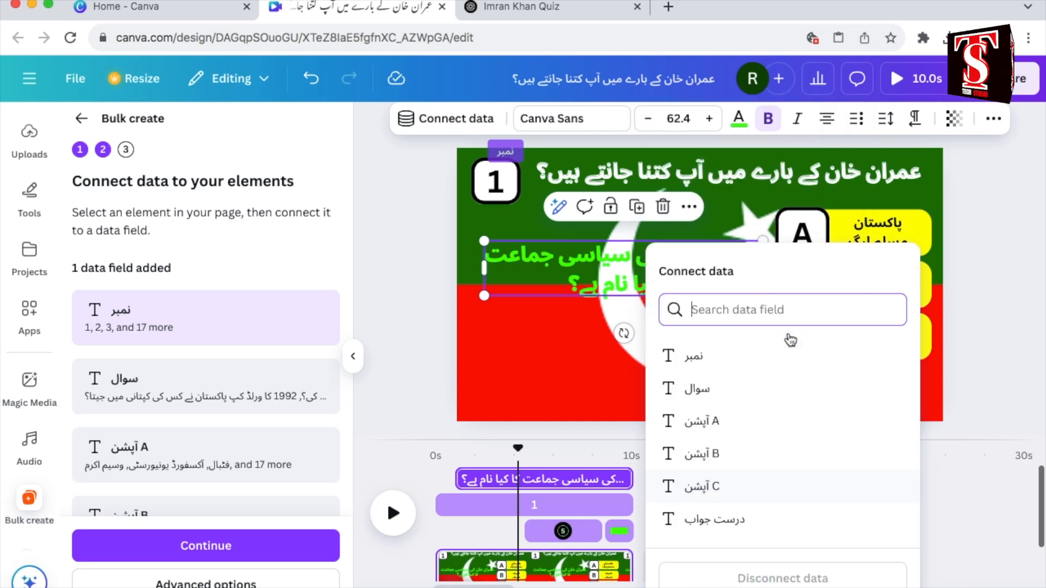
pyautogui.click(720, 395)
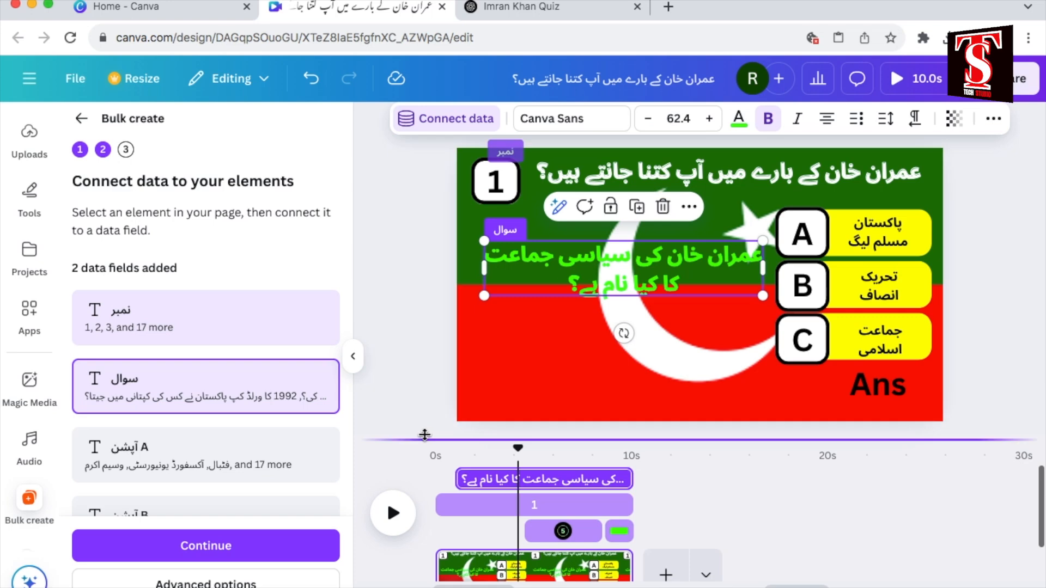
pyautogui.scroll(-3, 269, 415)
pyautogui.scroll(3, 269, 415)
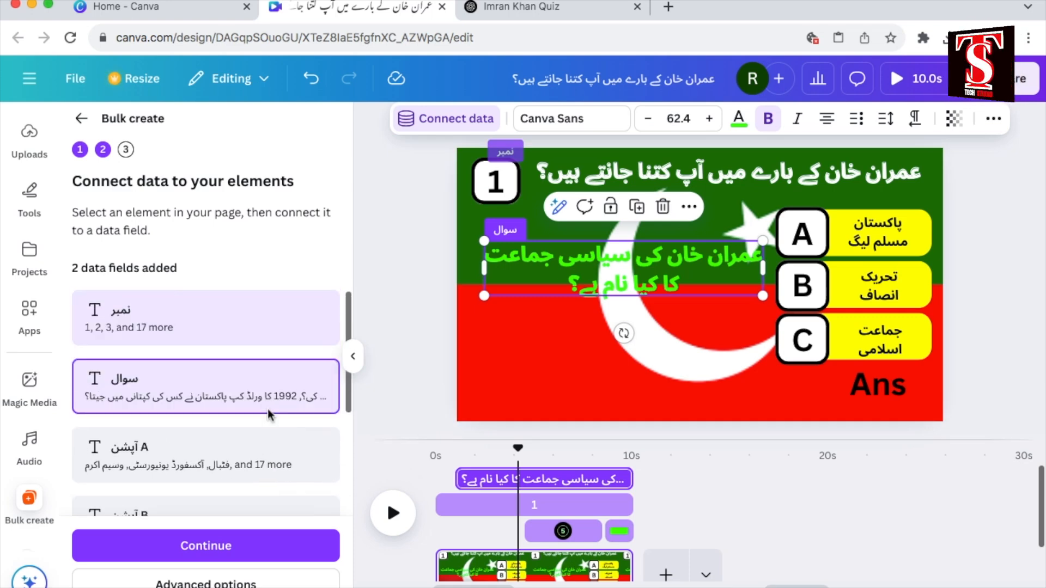
# Step: Connect the letter A beside the first option to the data field آپشن A
pyautogui.click(808, 241)
pyautogui.rightClick(809, 241)
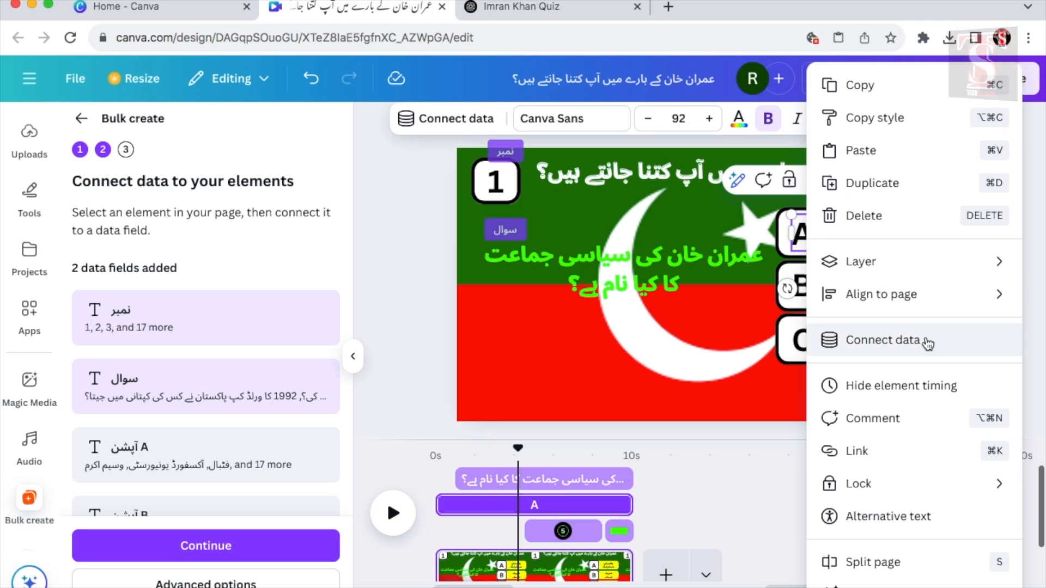
pyautogui.click(928, 341)
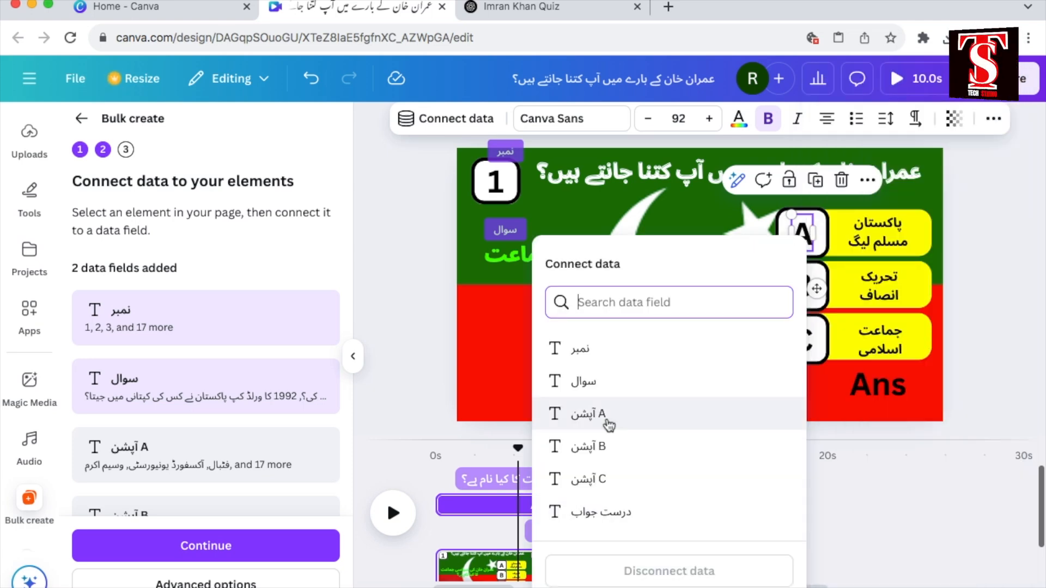
pyautogui.click(604, 415)
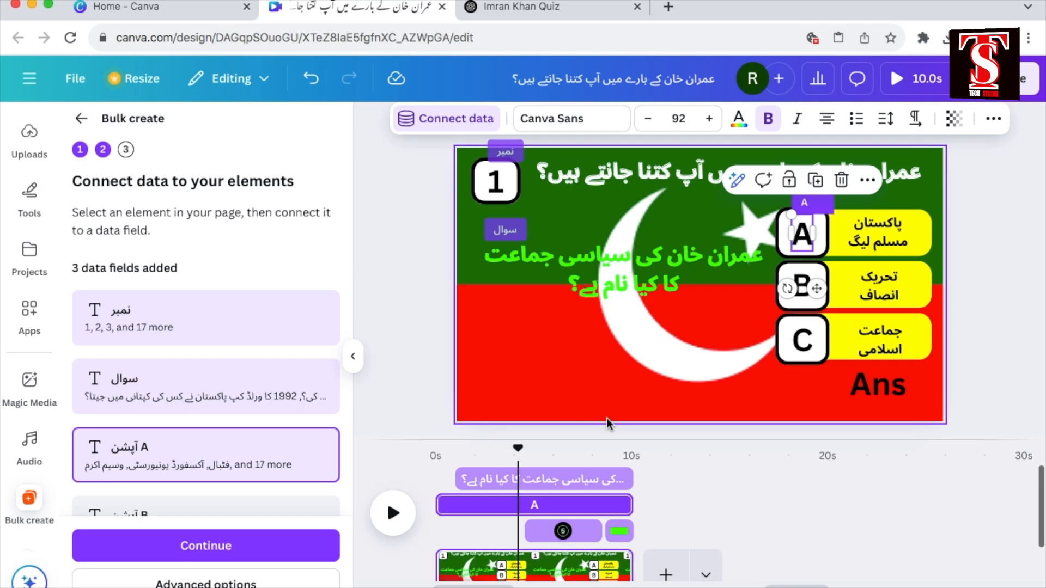
# Step: Connect the letters B and C to the data fields آپشن B and آپشن C
pyautogui.rightClick(800, 281)
pyautogui.click(937, 346)
pyautogui.click(605, 453)
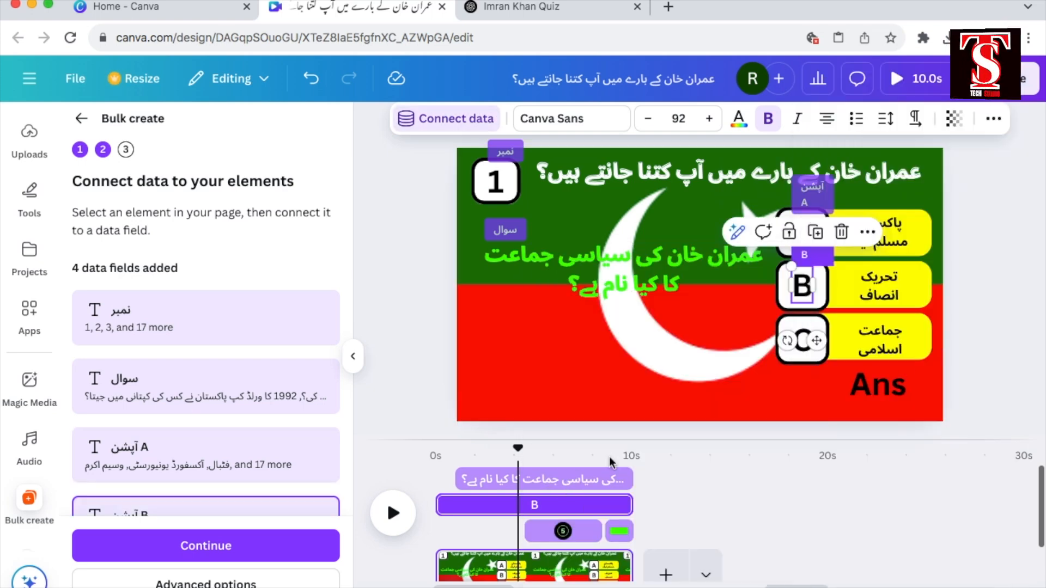
pyautogui.rightClick(803, 343)
pyautogui.click(844, 338)
pyautogui.click(599, 483)
# Step: Connect the Ans text to the data field درست جواب and review the list of connected fields
pyautogui.click(883, 392)
pyautogui.rightClick(882, 392)
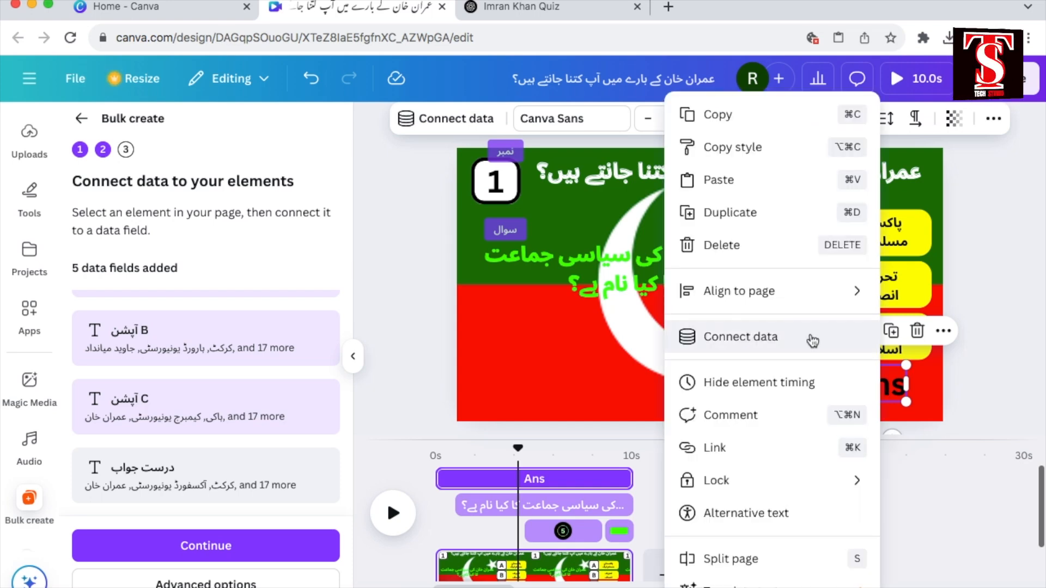
pyautogui.click(813, 340)
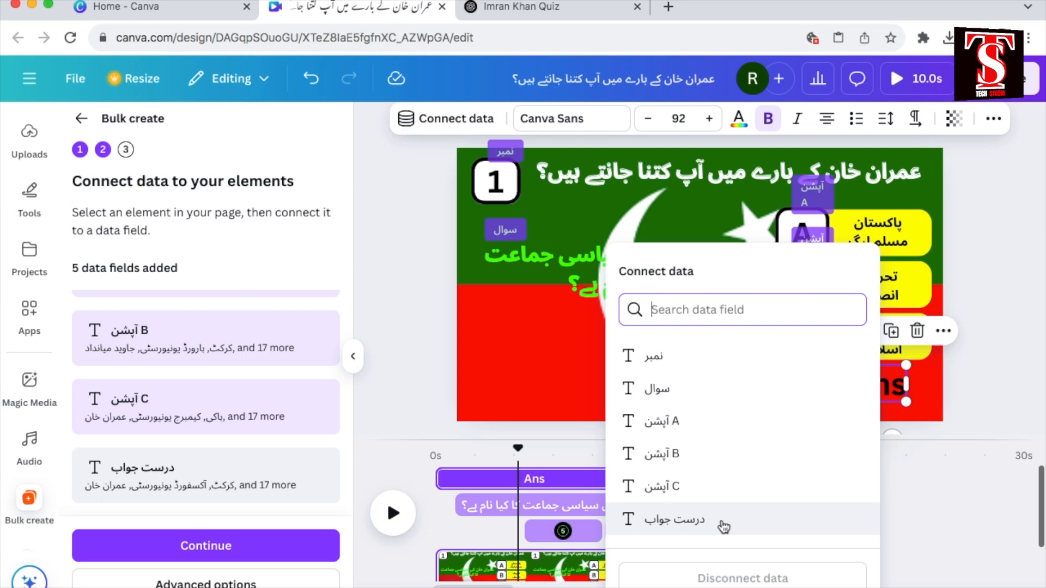
pyautogui.click(675, 519)
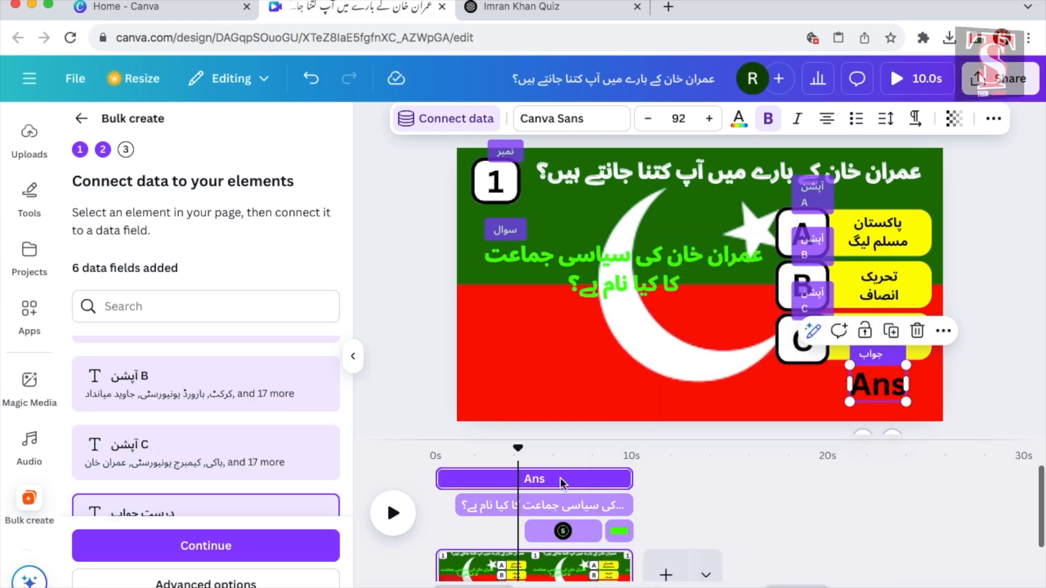
pyautogui.scroll(-1, 288, 406)
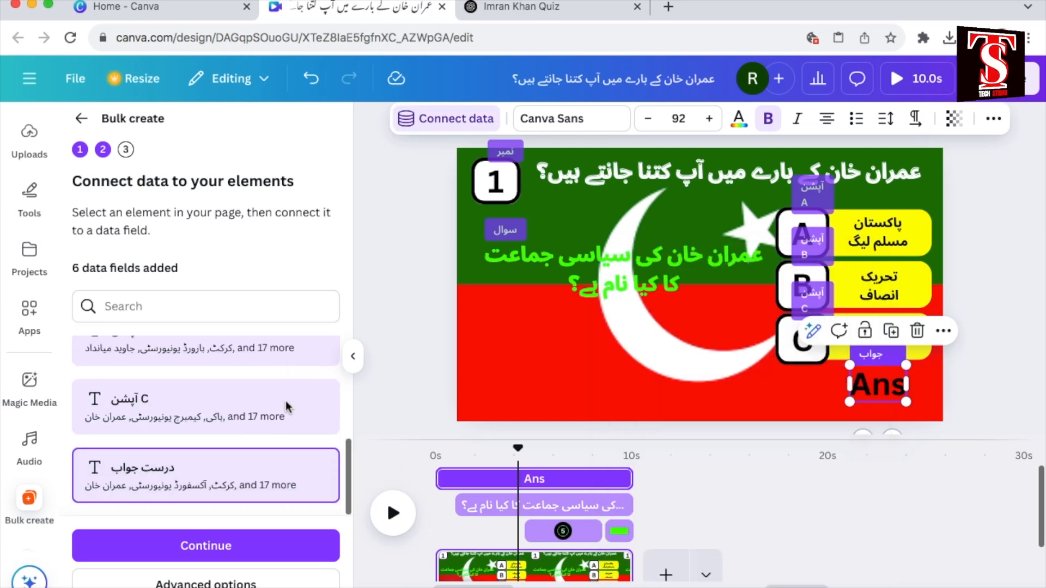
pyautogui.scroll(3, 287, 406)
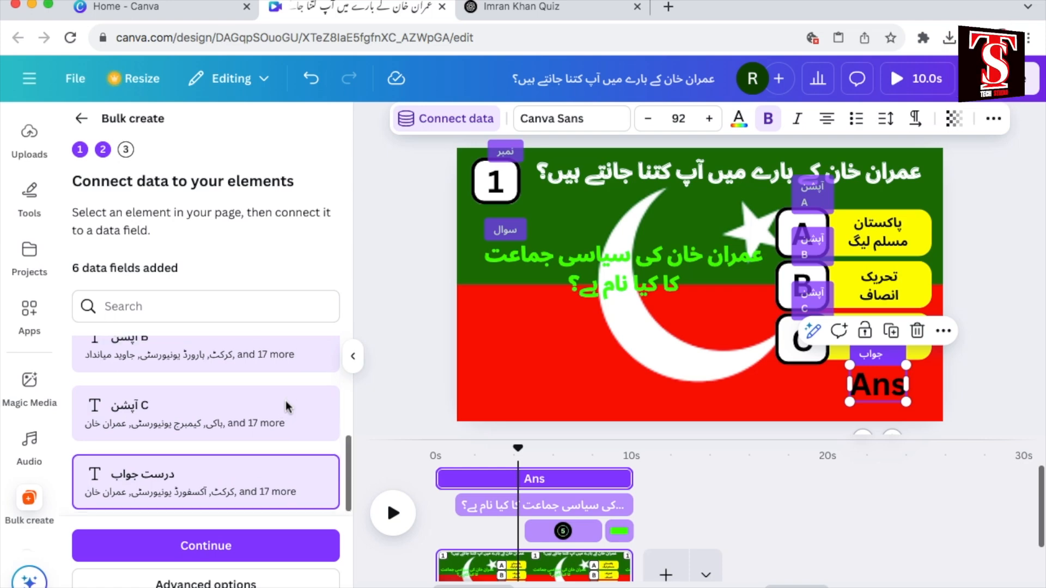
pyautogui.scroll(2, 287, 406)
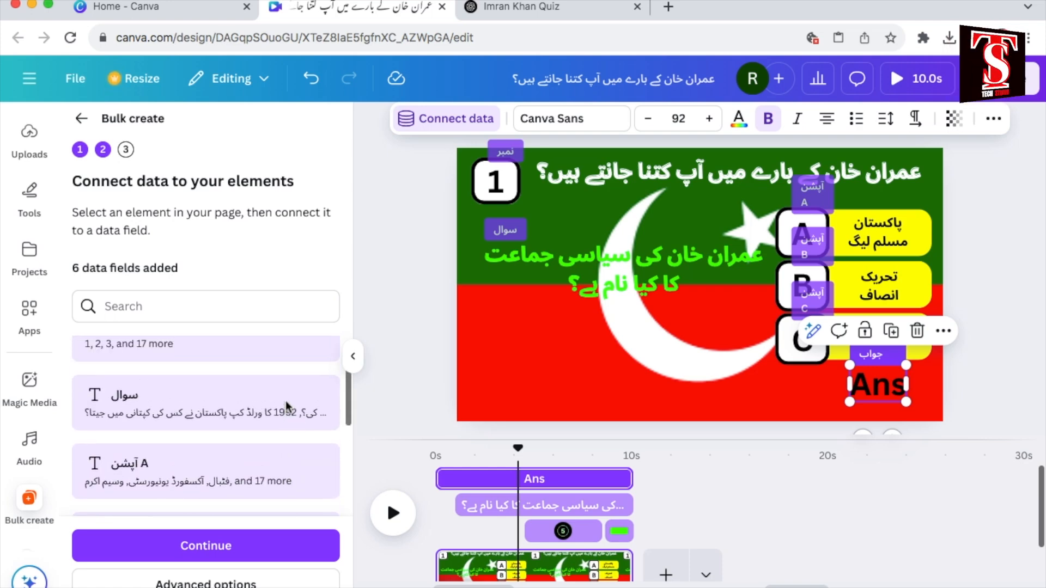
pyautogui.scroll(-5, 287, 406)
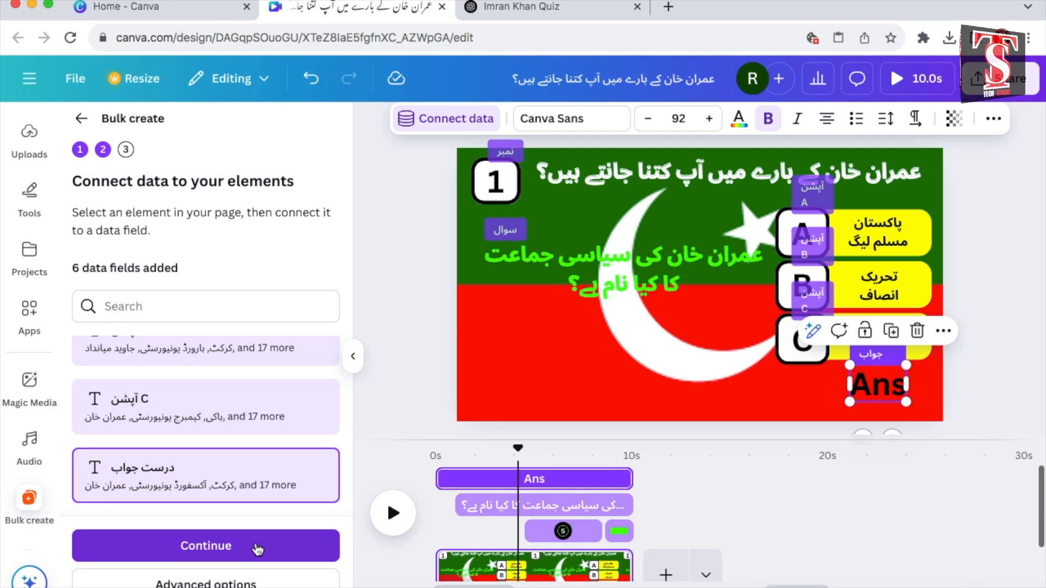
# Step: Continue to applying the data, review the question rows and generate 20 designs from all of them
pyautogui.click(257, 547)
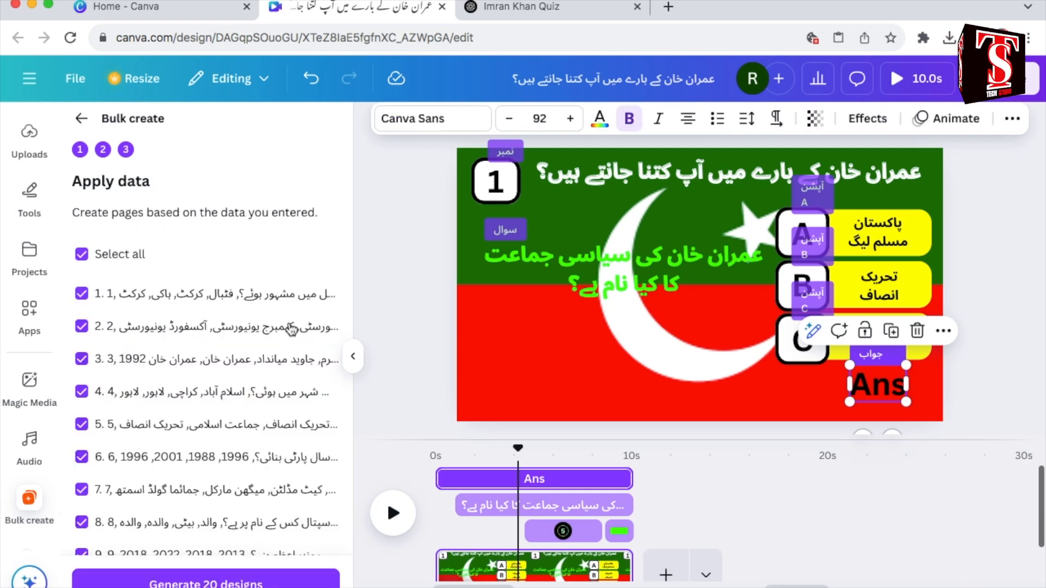
pyautogui.scroll(-1, 284, 315)
pyautogui.scroll(-3, 285, 315)
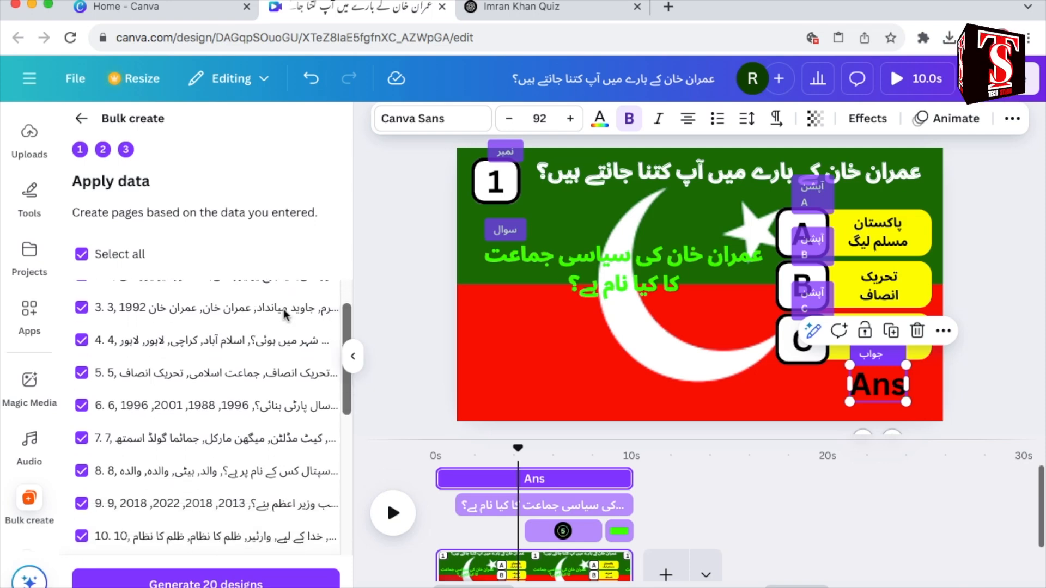
pyautogui.scroll(-3, 285, 314)
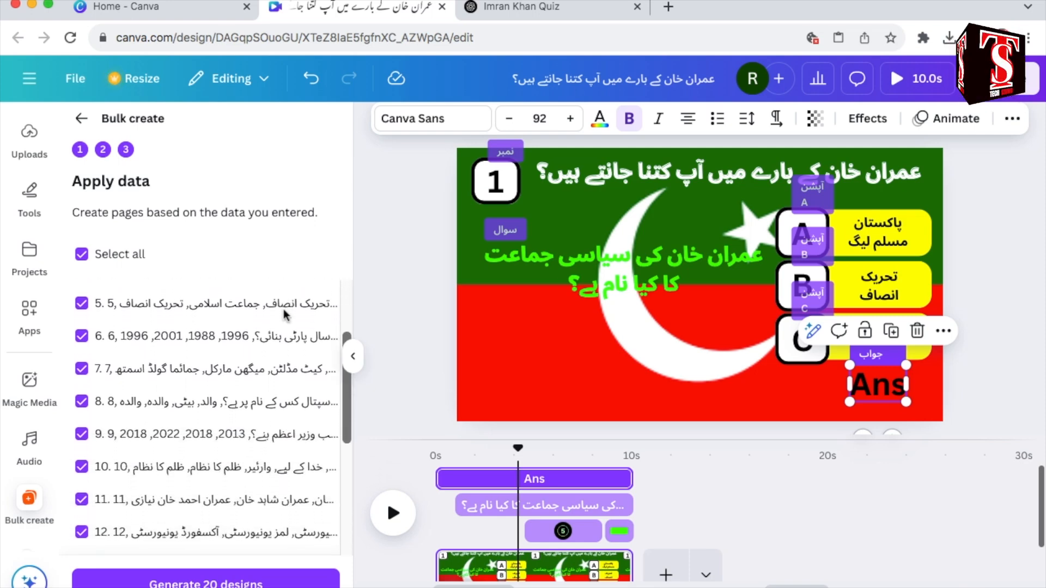
pyautogui.scroll(-4, 284, 315)
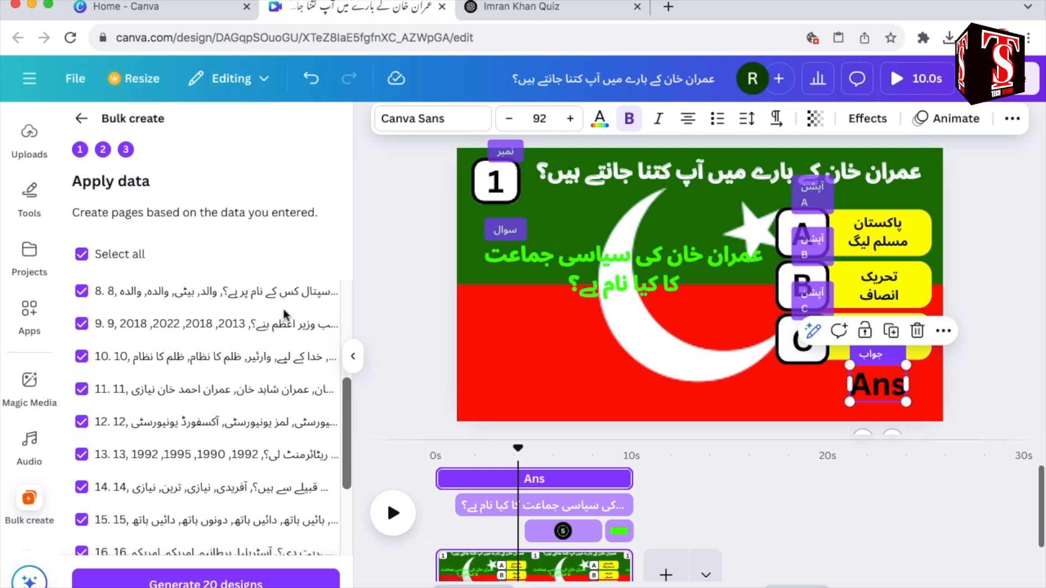
pyautogui.scroll(-2, 284, 315)
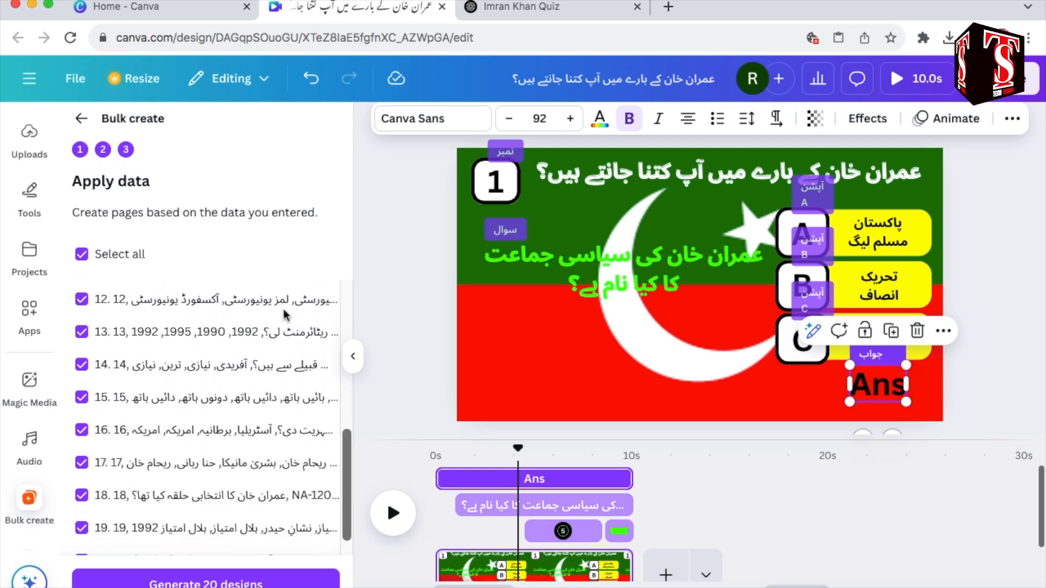
pyautogui.scroll(12, 284, 314)
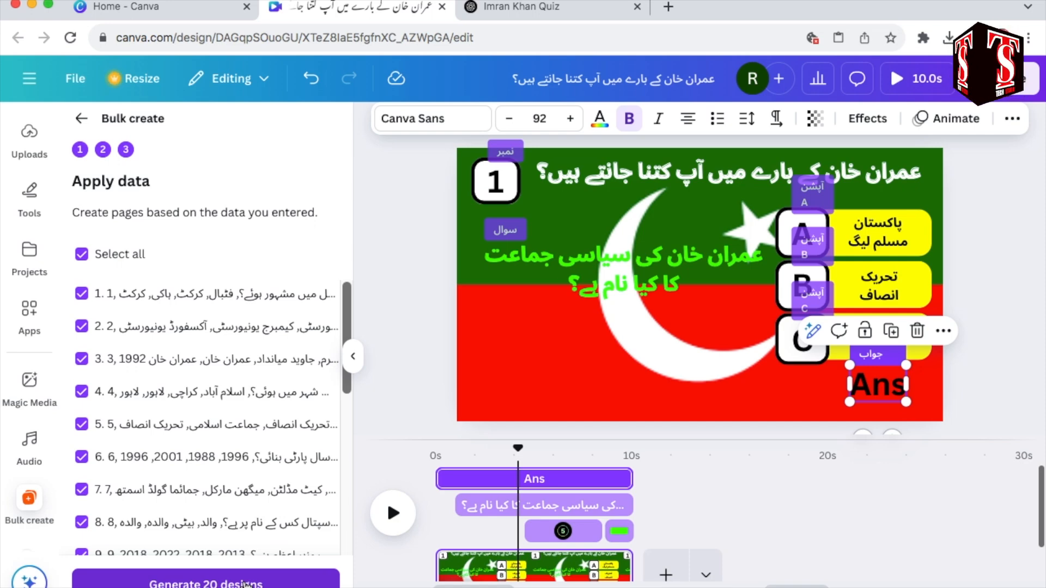
pyautogui.click(245, 583)
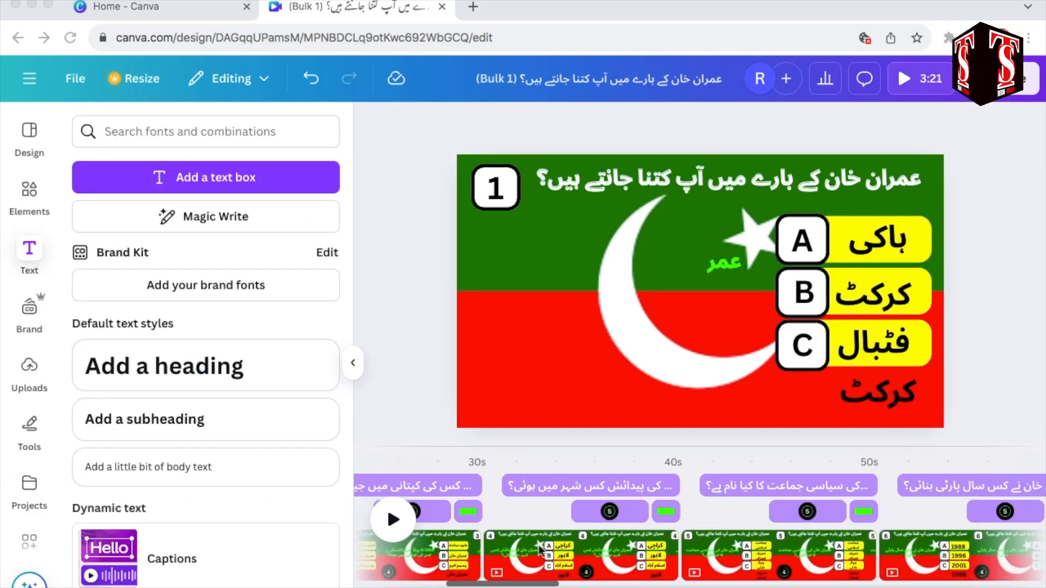
# Step: Look through the generated quiz pages on the timeline and play the first page to preview it
pyautogui.hscroll(15, 540, 550)
pyautogui.hscroll(-20, 536, 547)
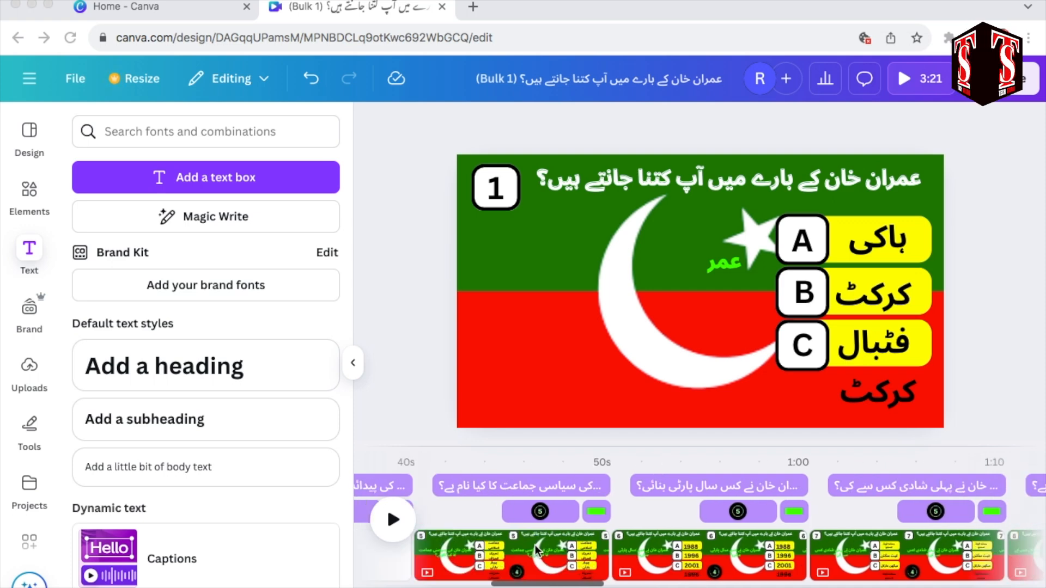
pyautogui.click(392, 520)
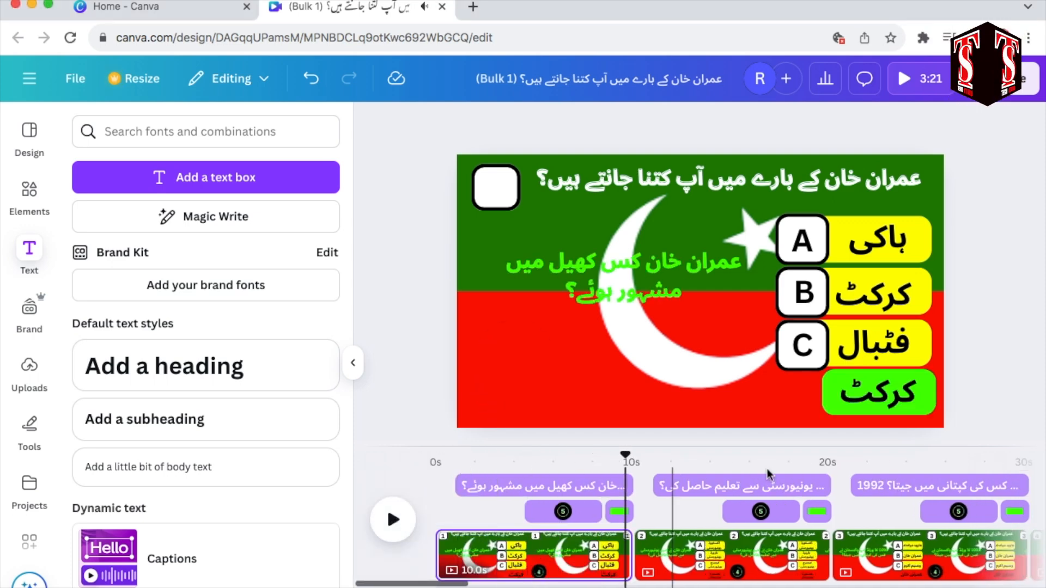
# Step: On page 1, move the green highlight box behind option B and delete the answer text کرکٹ below the options
pyautogui.click(924, 404)
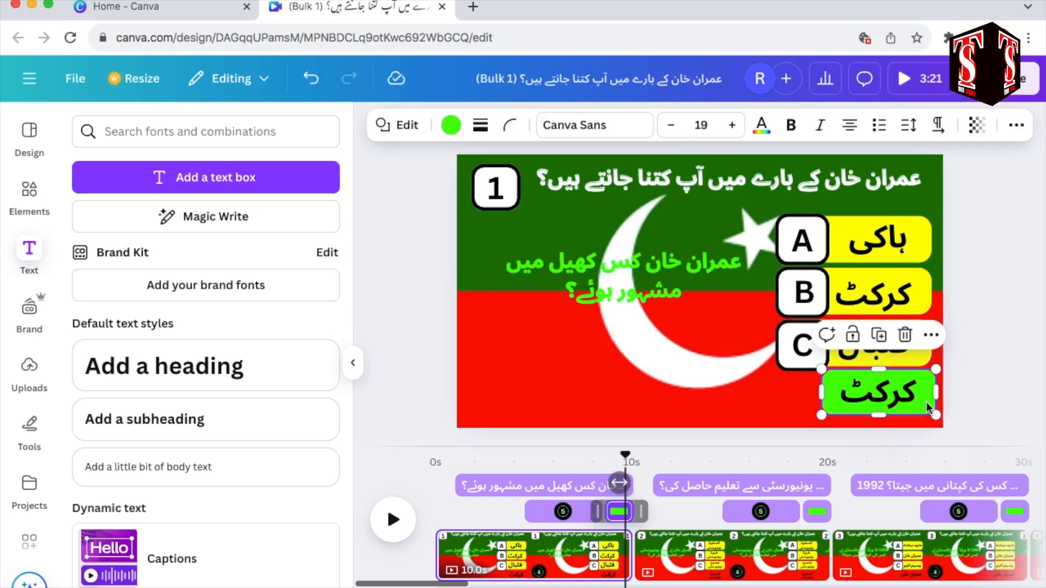
pyautogui.moveTo(928, 408); pyautogui.dragTo(924, 302)
pyautogui.click(902, 392)
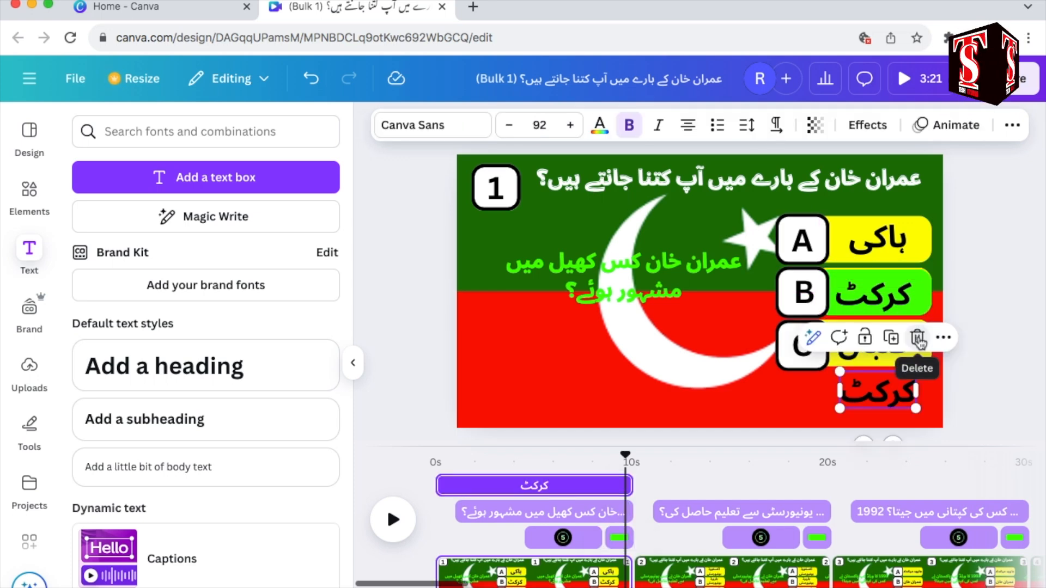
pyautogui.click(917, 339)
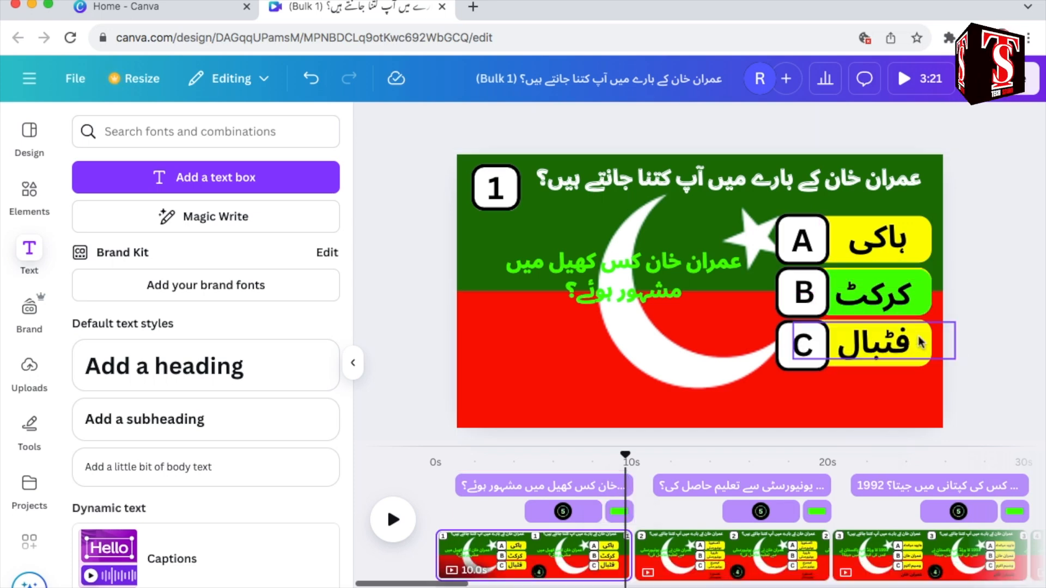
pyautogui.click(925, 293)
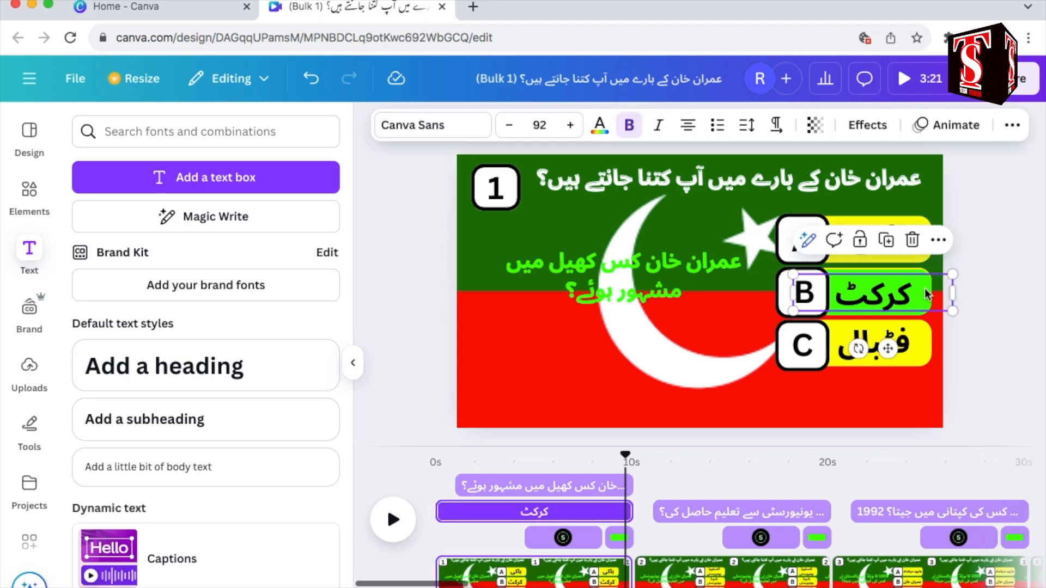
# Step: Nudge the option B answer text کرکٹ on page 1 into its green box and slightly widen its text box
pyautogui.moveTo(926, 293); pyautogui.dragTo(931, 285)
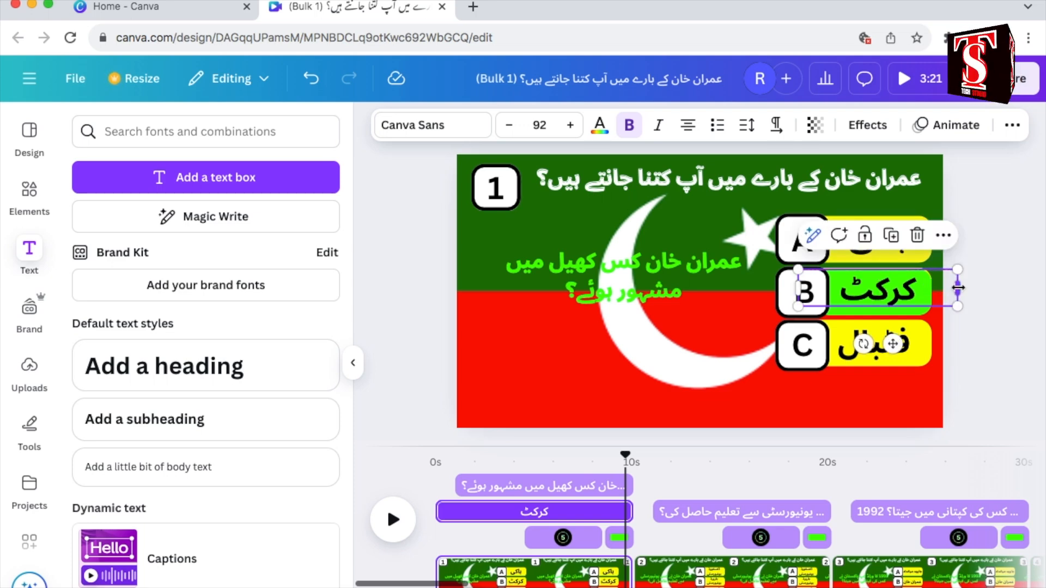
pyautogui.moveTo(958, 288); pyautogui.dragTo(963, 291)
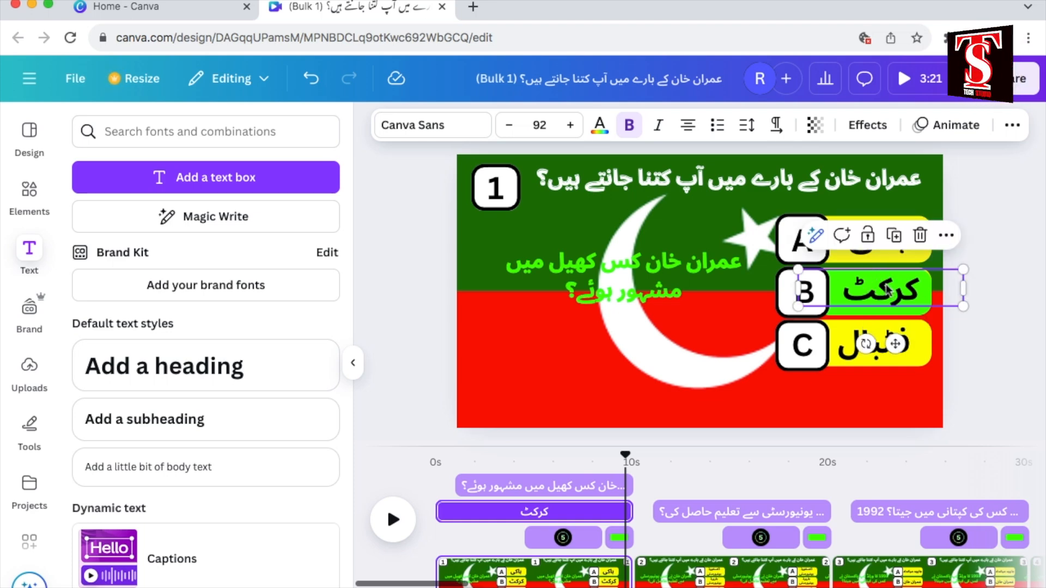
pyautogui.moveTo(887, 285); pyautogui.dragTo(883, 282)
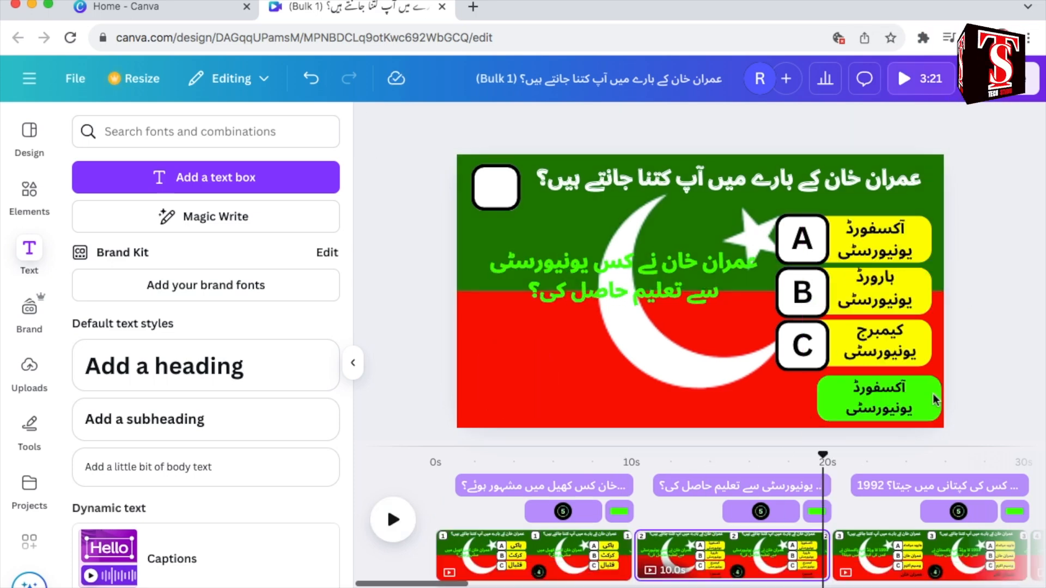
pyautogui.click(935, 401)
# Step: Play through the question pages and highlight option B امریکہ as the correct answer on page 16
pyautogui.click(393, 519)
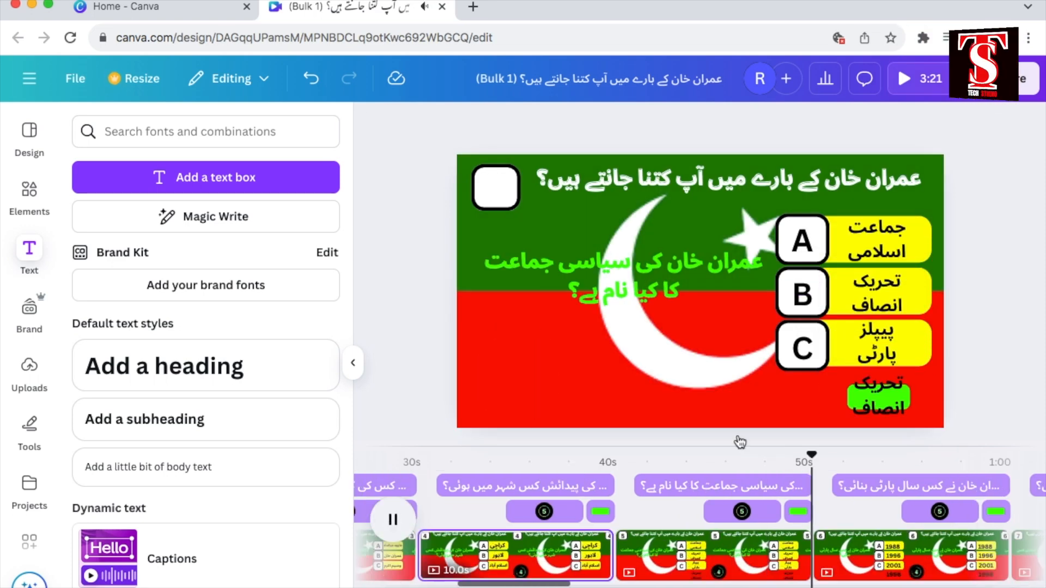
pyautogui.click(915, 298)
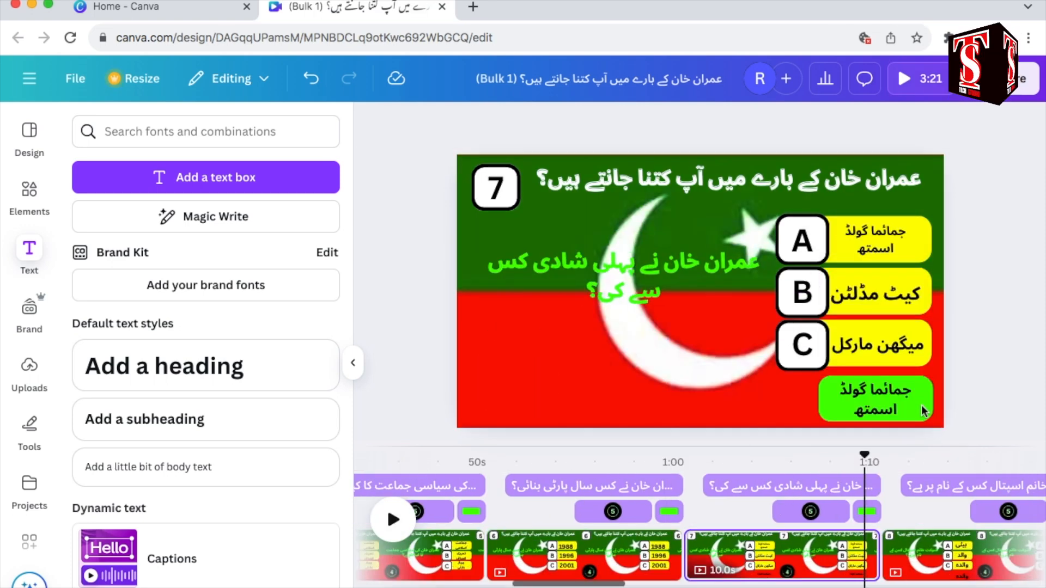
pyautogui.click(907, 302)
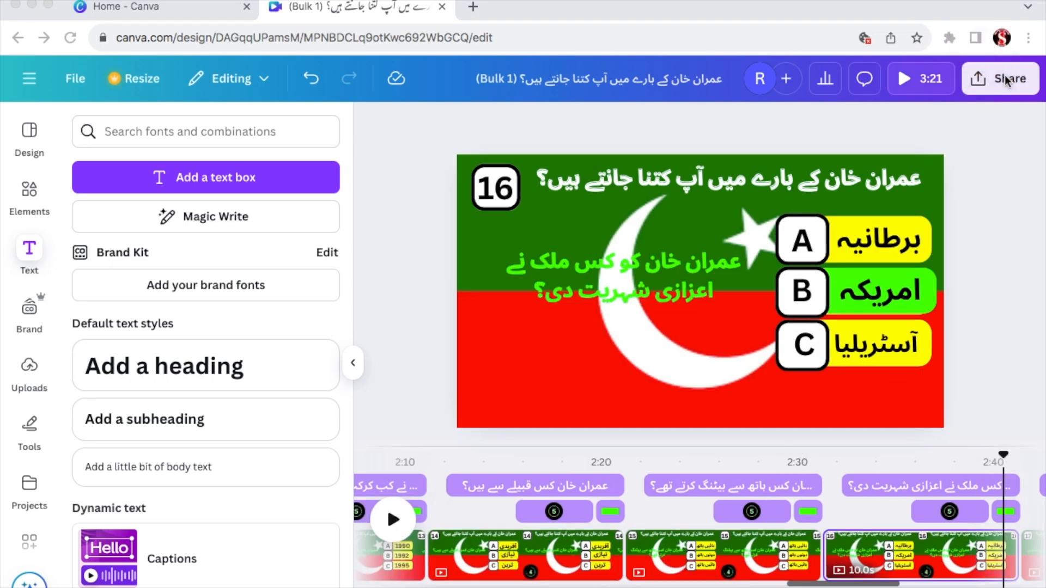
# Step: Download pages 1–20 as an MP4 video at 1080p (HD) and open the downloaded file for playback
pyautogui.click(1008, 78)
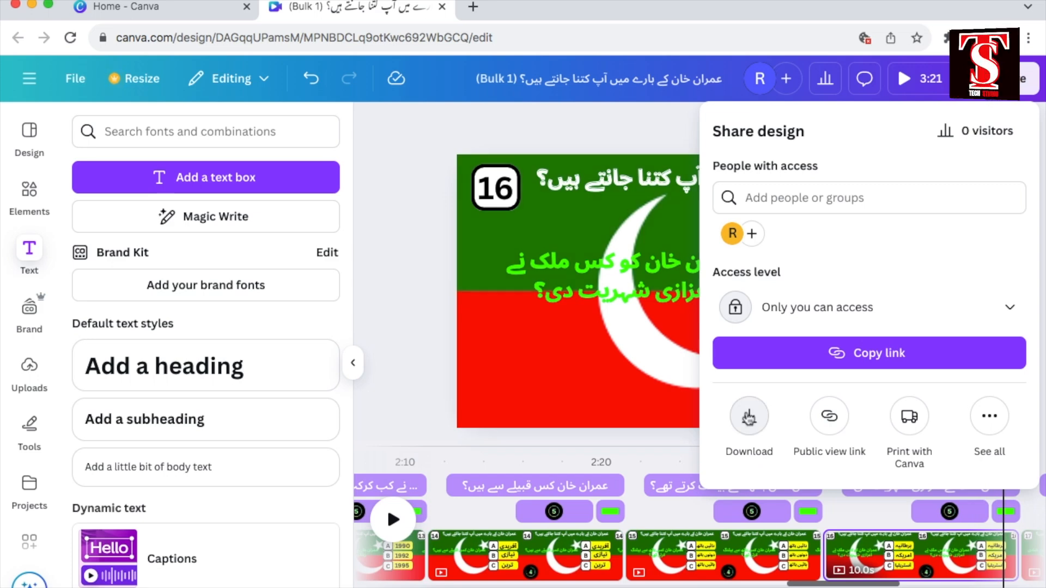
pyautogui.click(749, 416)
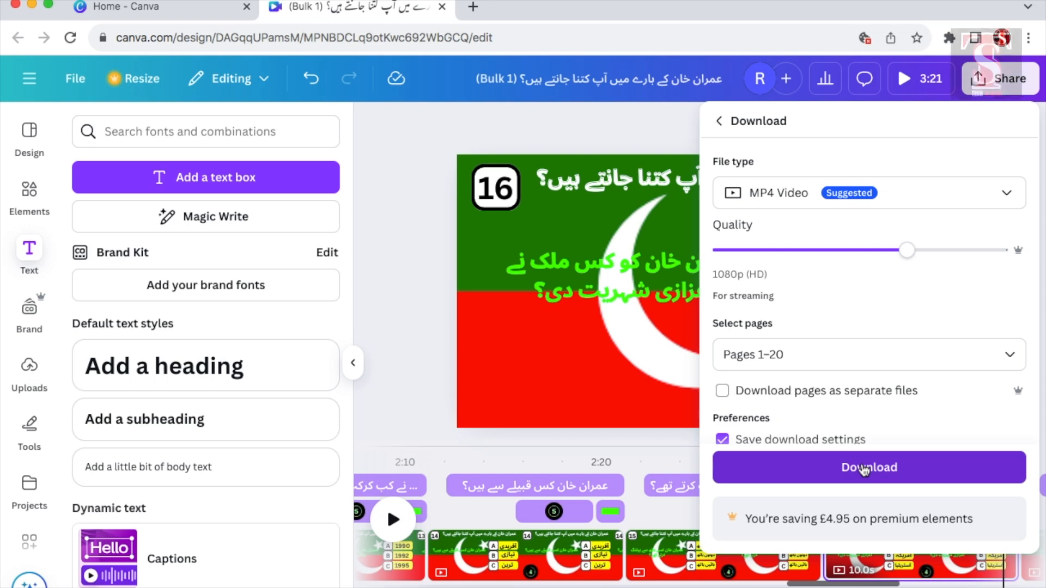
pyautogui.click(864, 468)
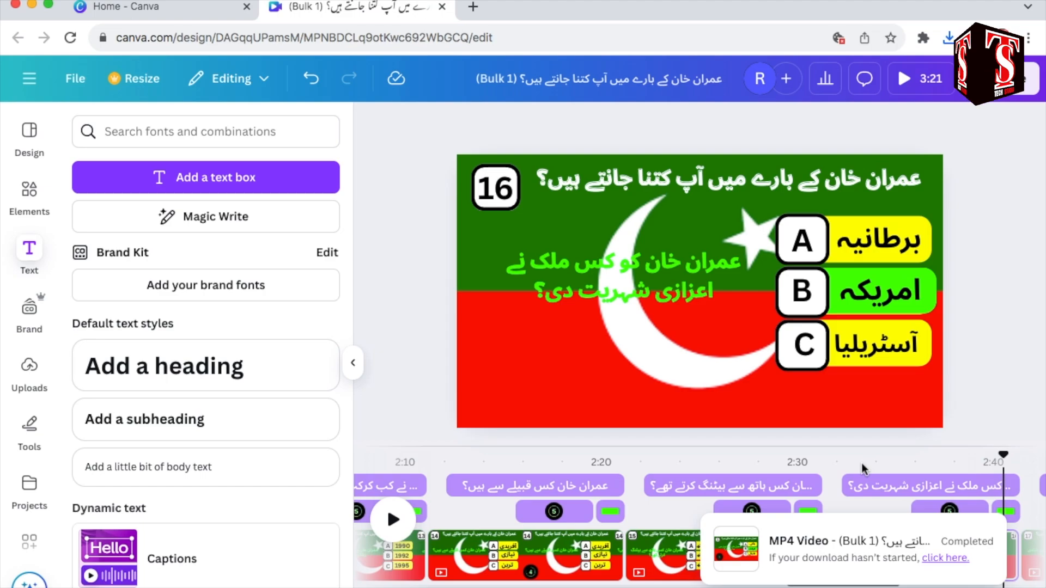
pyautogui.click(898, 65)
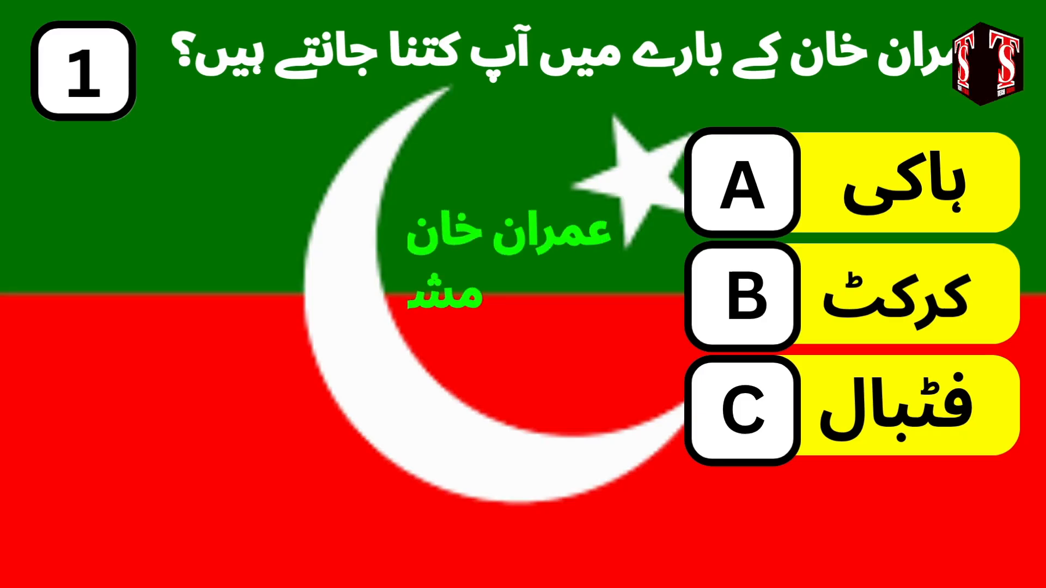